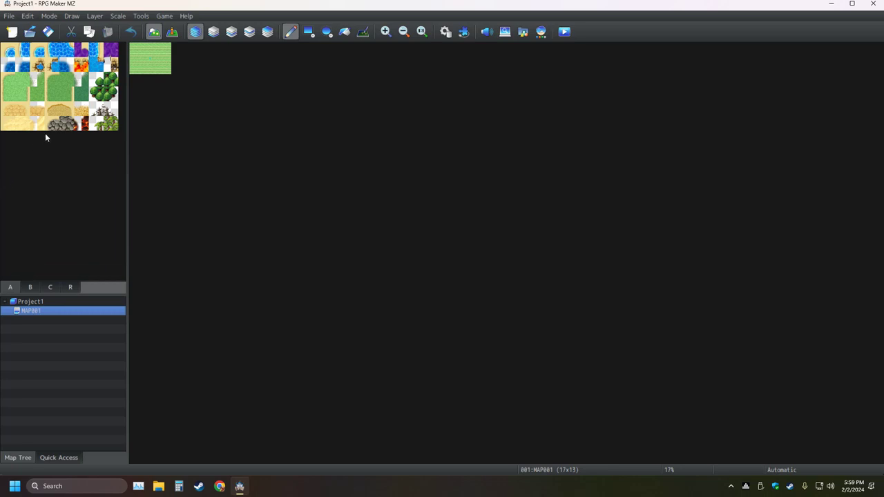
Show MAP001 at actual size and change the project's tile size to 16x16
left_click(422, 32)
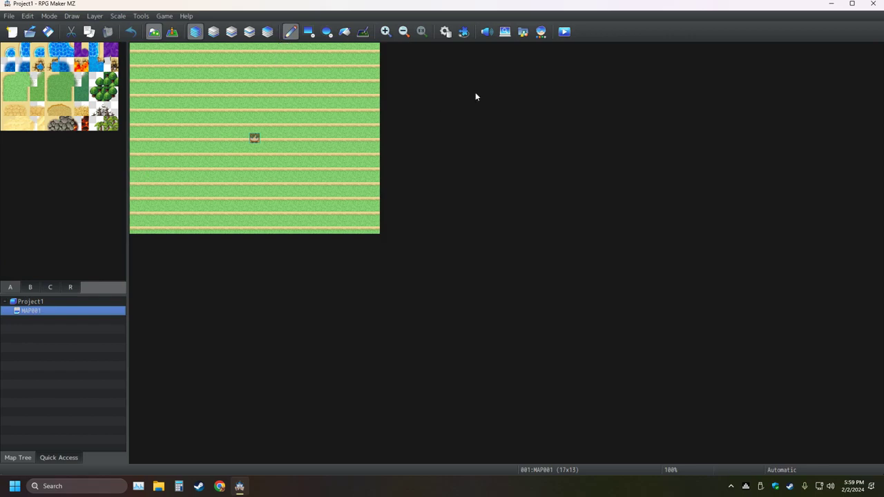
left_click(445, 32)
left_click(396, 104)
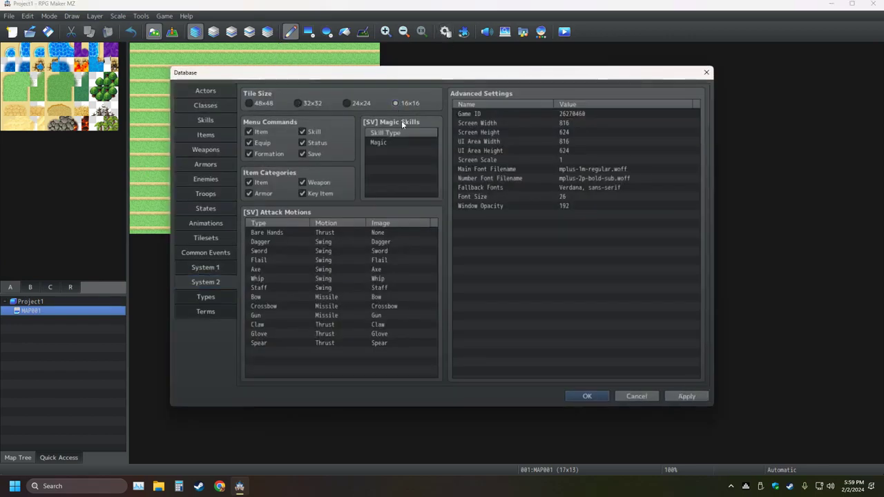
left_click(588, 396)
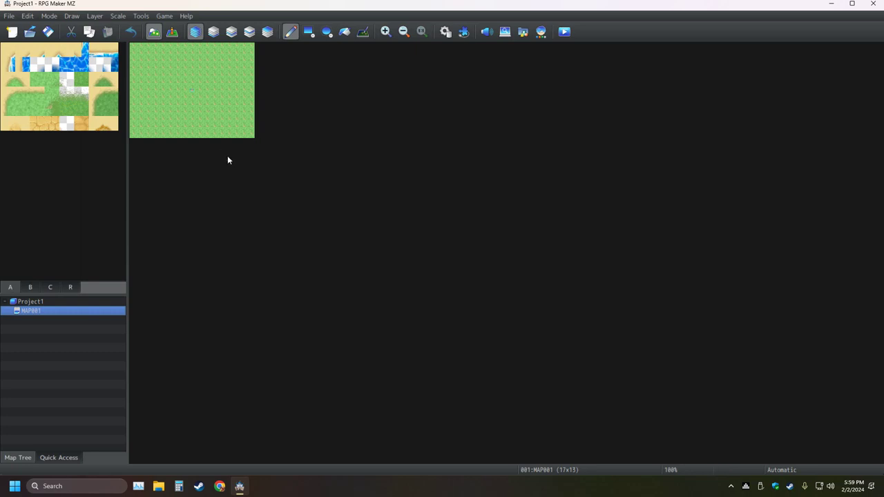
Set the project's tile size to 48x48 in the database
left_click(445, 31)
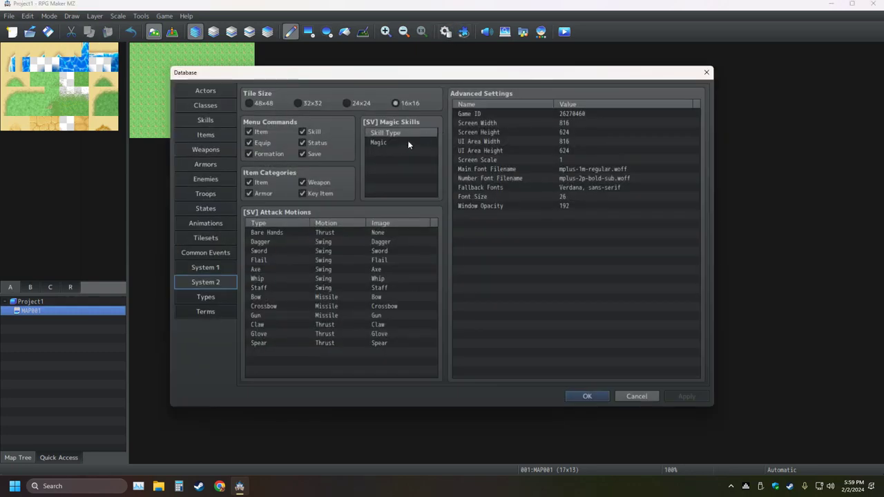
left_click(248, 104)
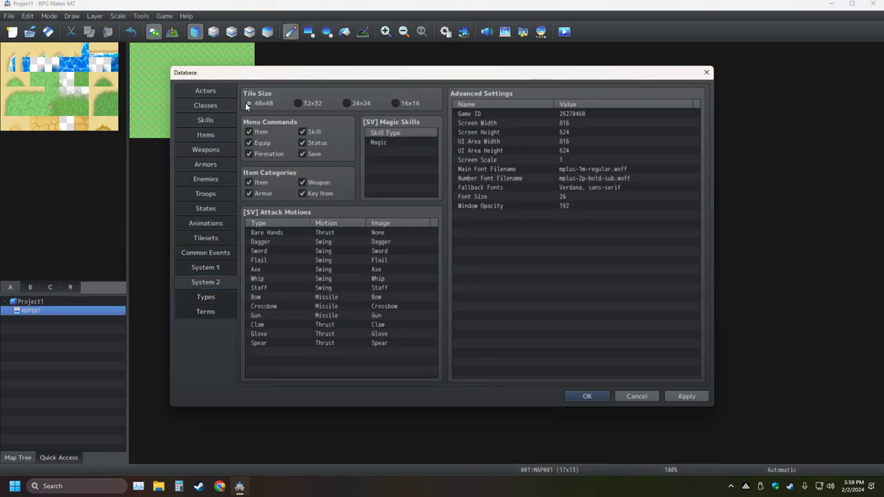
left_click(584, 396)
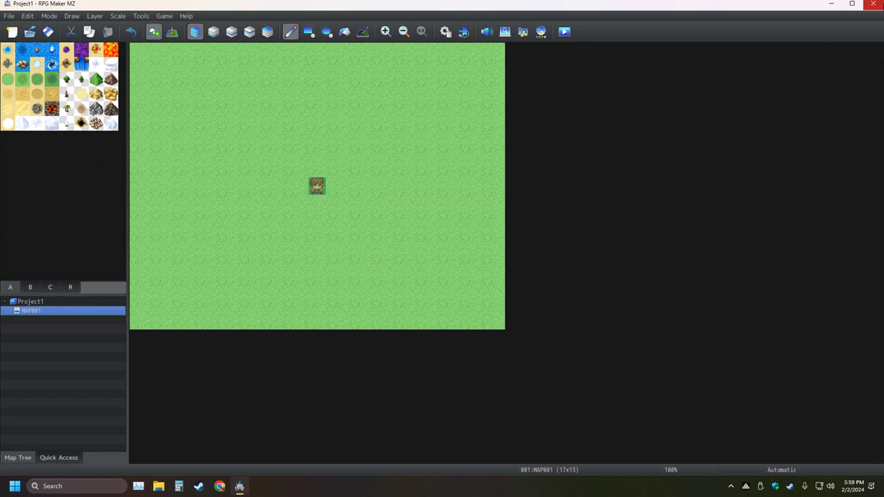
Close the open project's editor and delete the Project1 folder from the desktop
left_click(872, 4)
left_click(464, 256)
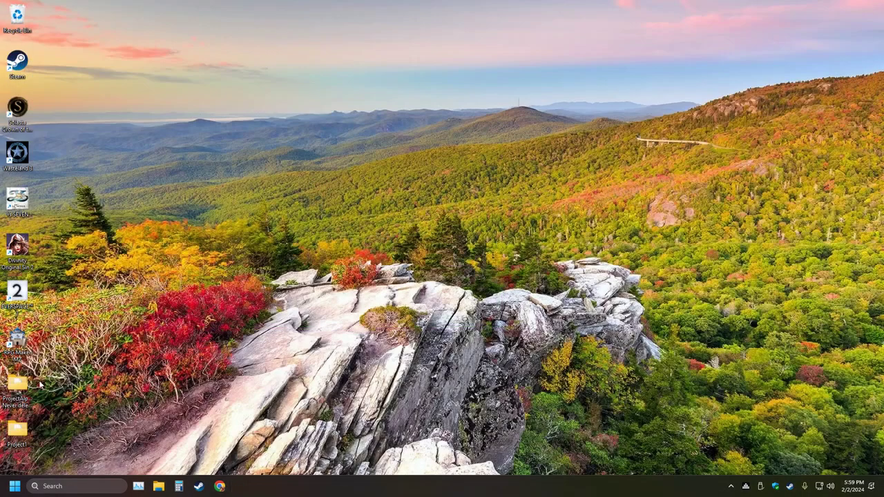
right_click(20, 440)
left_click(86, 448)
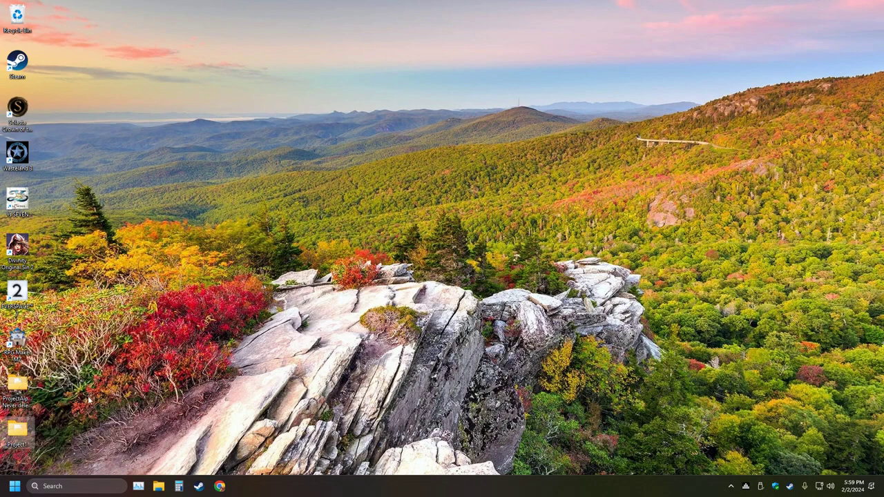
right_click(10, 19)
left_click(69, 64)
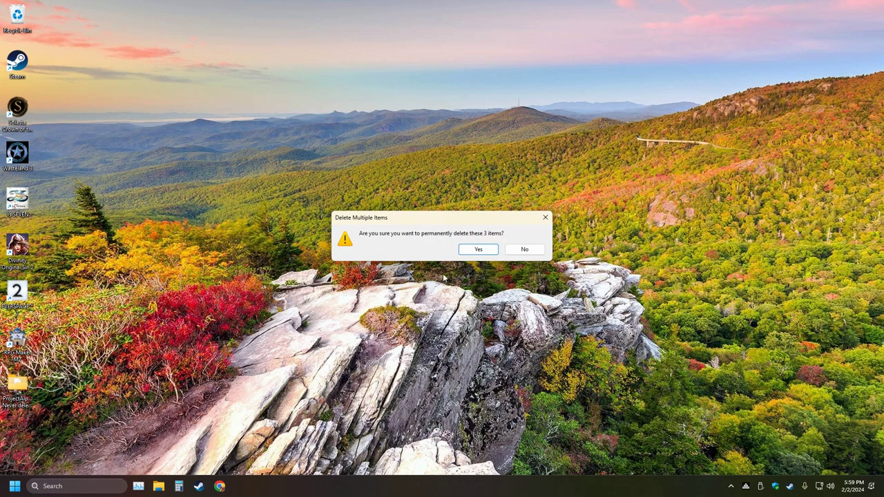
left_click(545, 217)
Review the deleted items held in the Recycle Bin
double_click(17, 17)
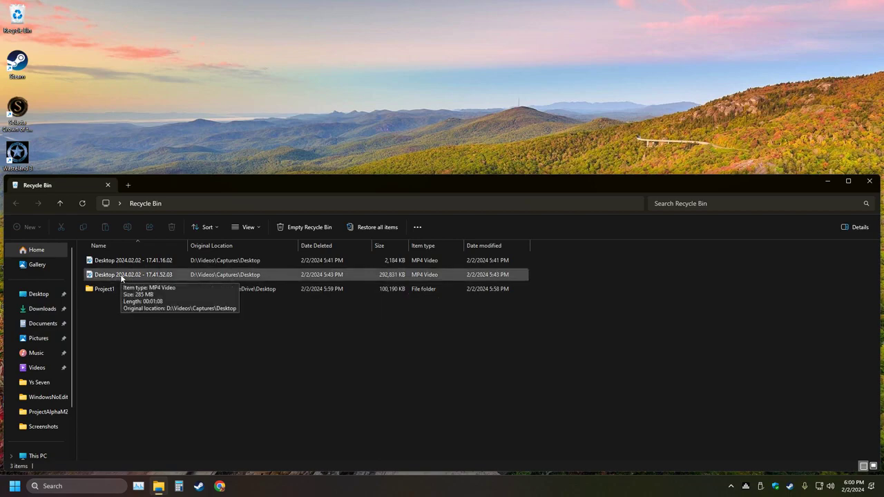
left_click(870, 181)
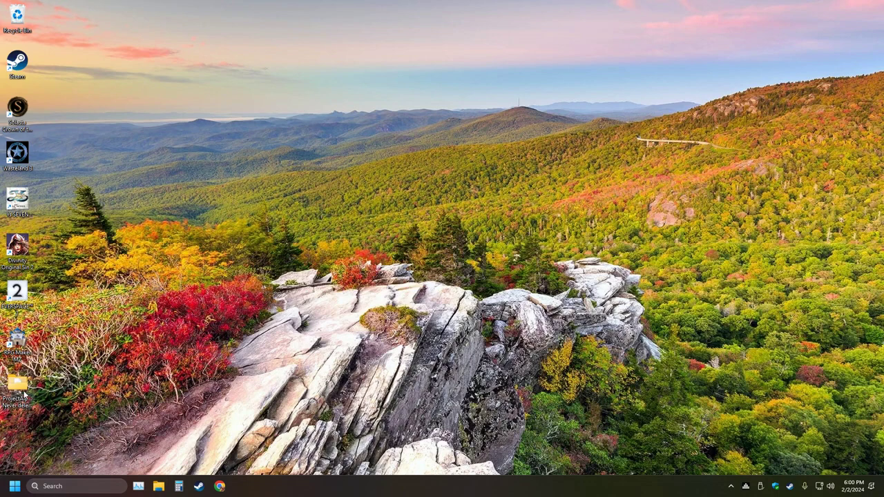
Delete the ProjectAlphaMZ backup folder from the desktop and restore it from the Recycle Bin
right_click(24, 394)
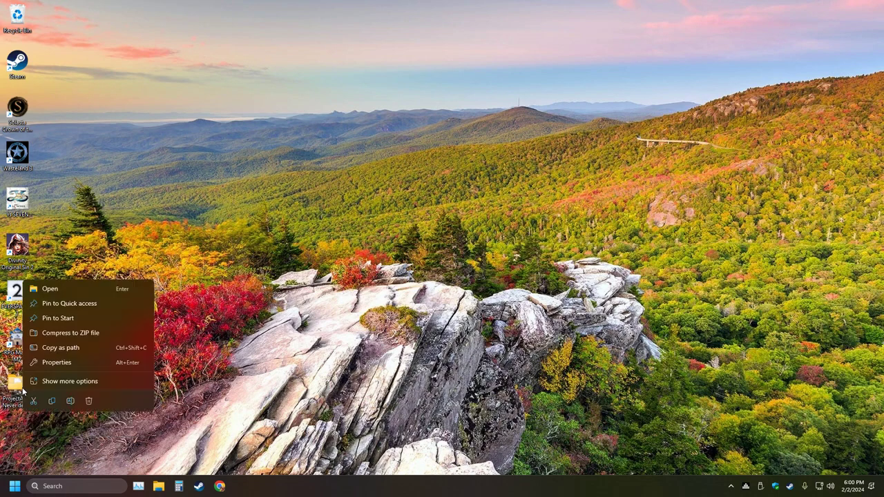
left_click(93, 411)
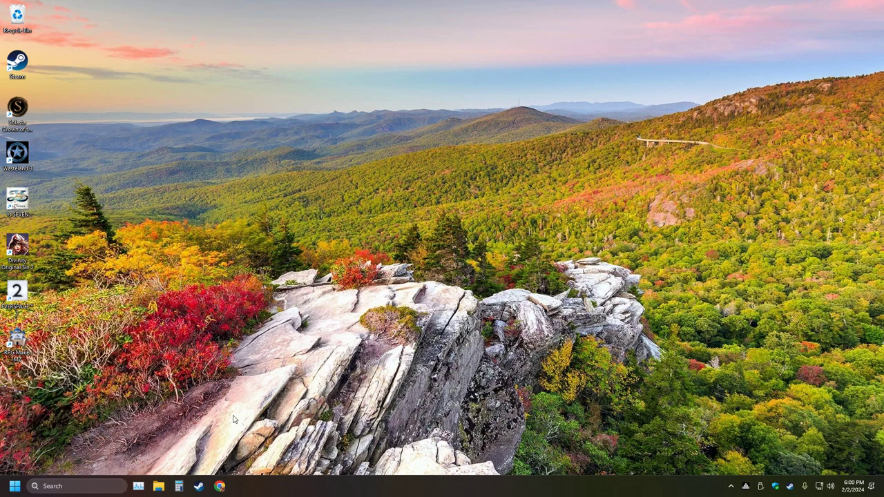
double_click(19, 16)
left_click_drag(88, 305, 156, 116)
left_click(869, 181)
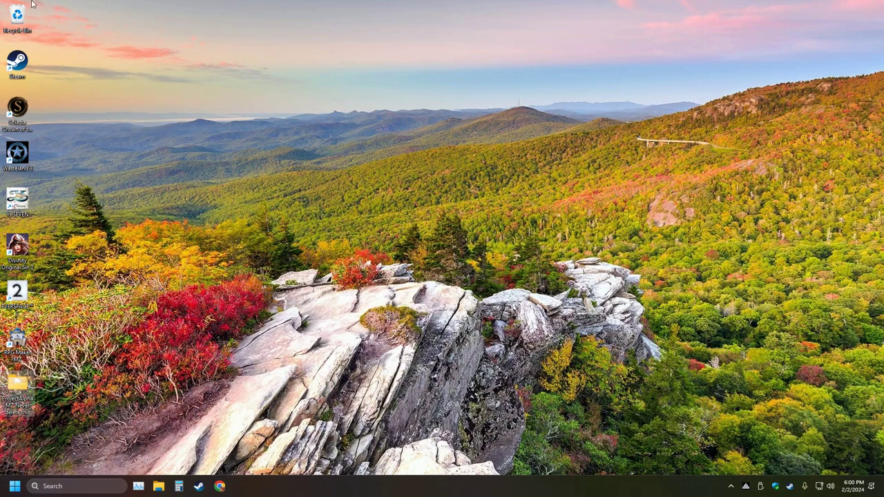
Empty the Recycle Bin, permanently deleting its contents
right_click(14, 21)
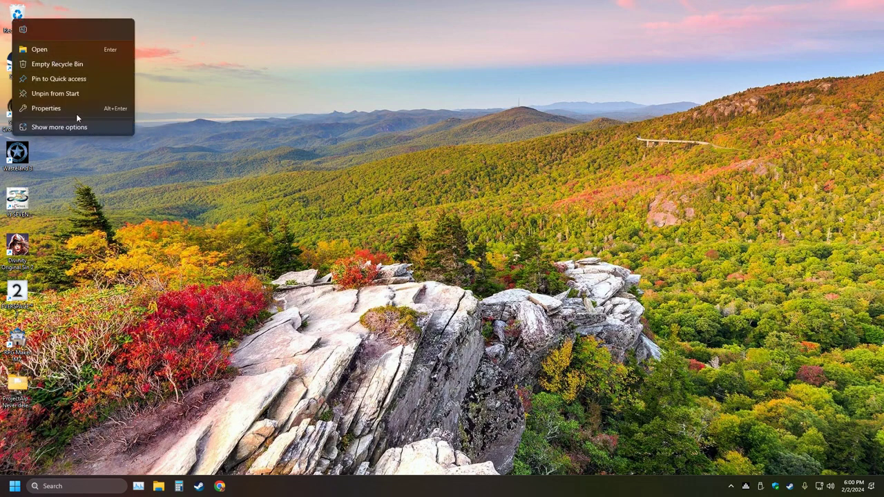
left_click(78, 64)
left_click(475, 250)
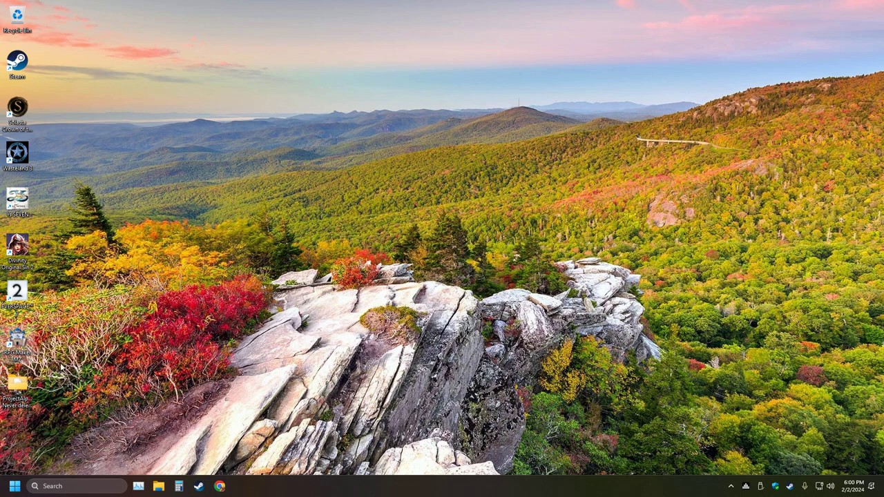
Launch RPG Maker MZ and open the ProjectAlphaMZ project from the USB321FD (E:) drive
double_click(19, 341)
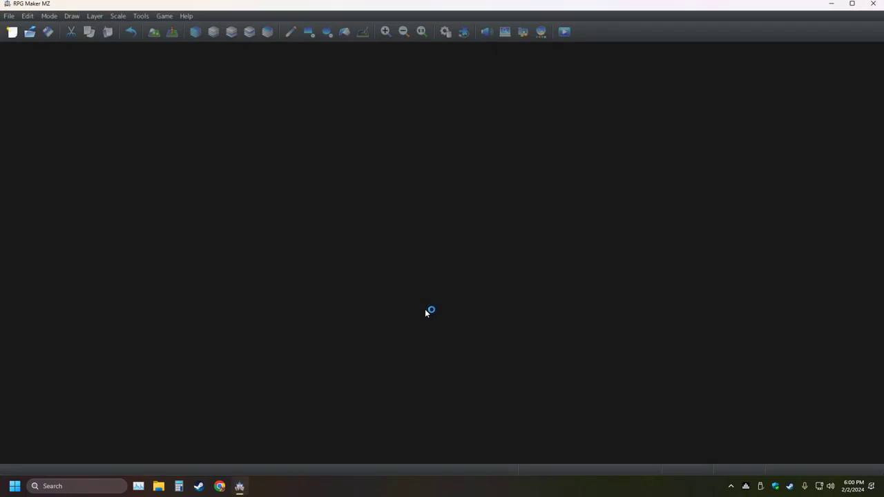
left_click(31, 38)
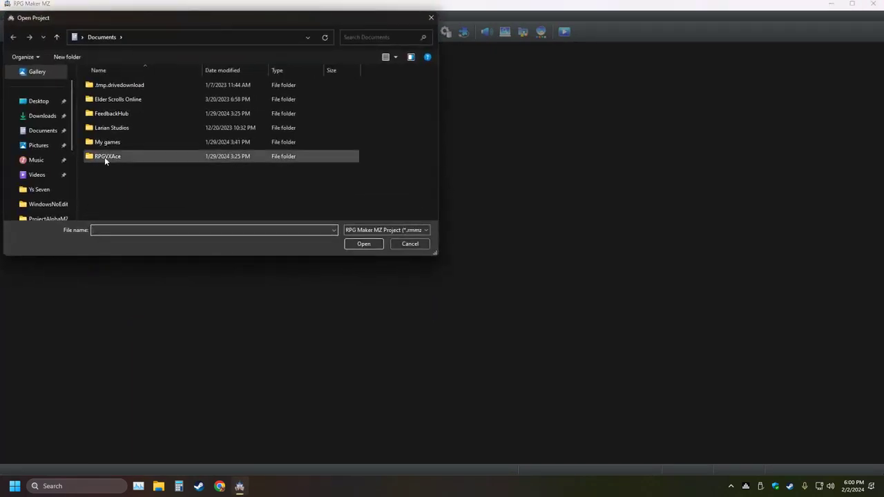
scroll(42, 166, "down", 3)
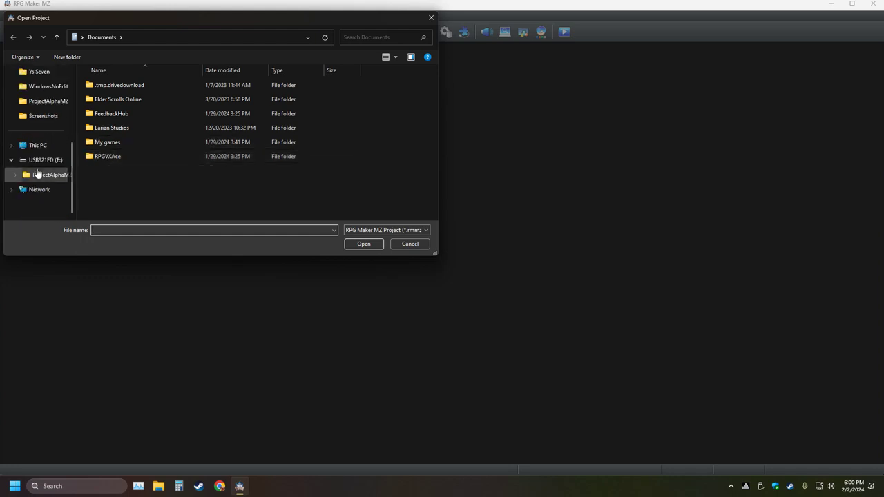
left_click(41, 160)
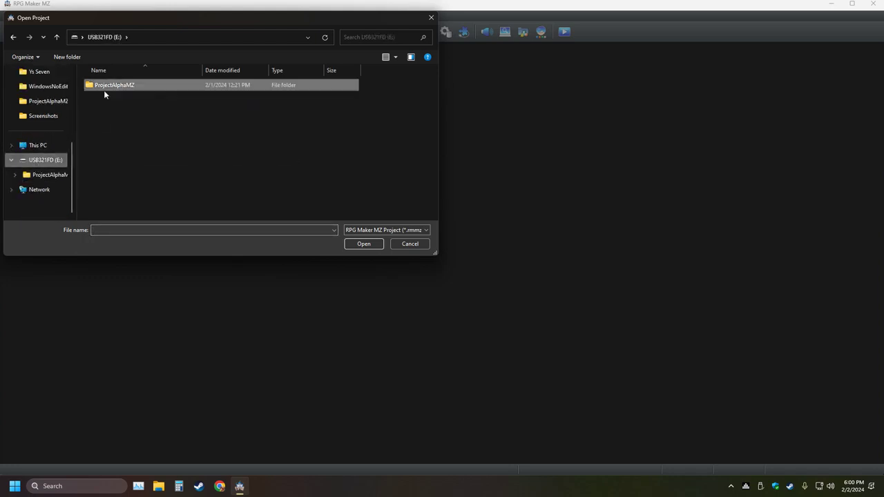
double_click(103, 86)
double_click(101, 215)
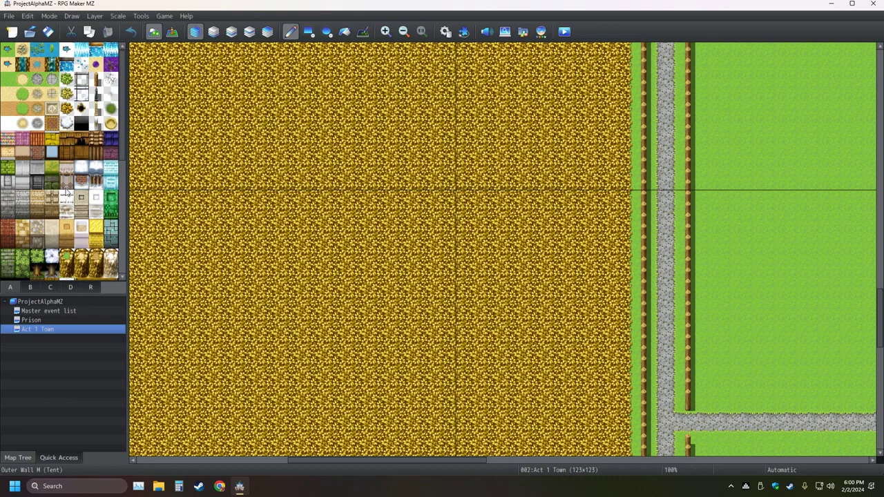
Examine the overall layout of the Act 1 Town map and the Prison map at actual size
scroll(404, 237, "down", 3, "ctrl")
scroll(403, 237, "down", 2, "ctrl")
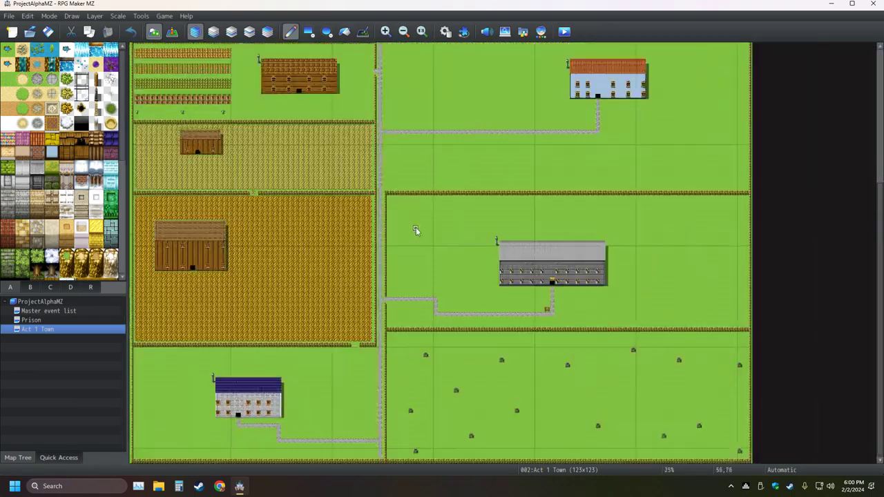
scroll(414, 228, "down", 1, "ctrl")
scroll(380, 241, "down", 1, "ctrl")
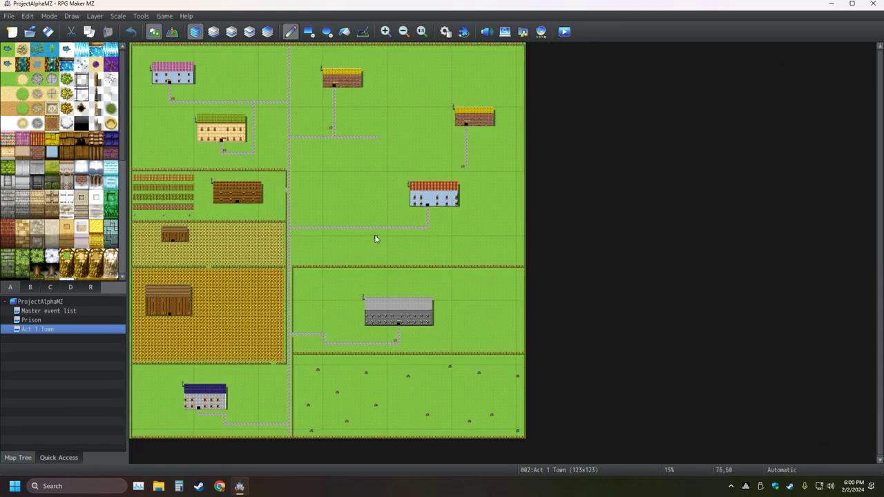
scroll(375, 239, "up", 1, "ctrl")
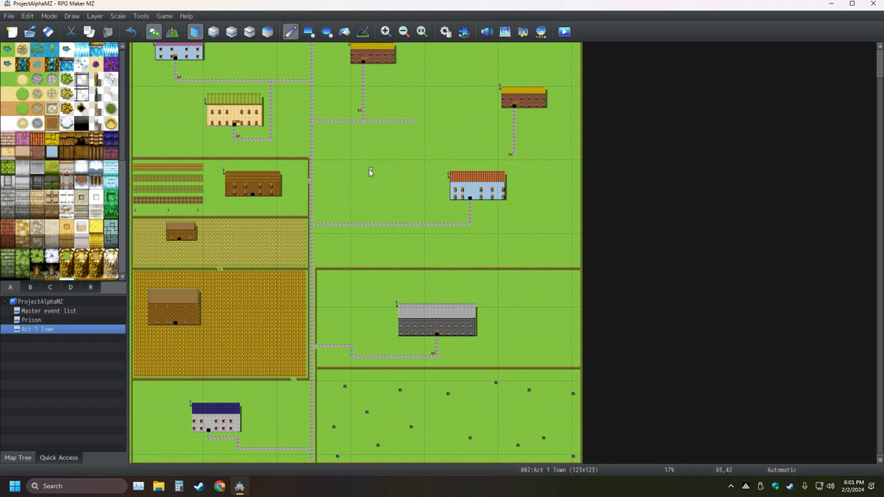
left_click(96, 320)
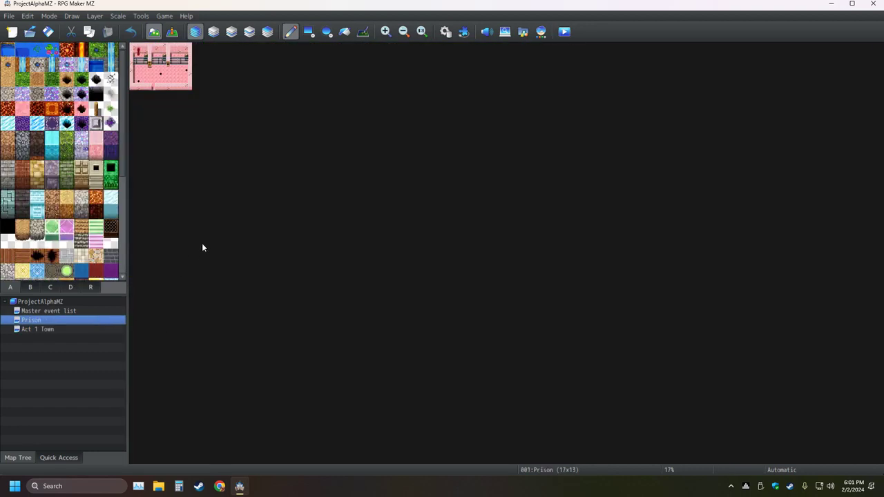
left_click(421, 32)
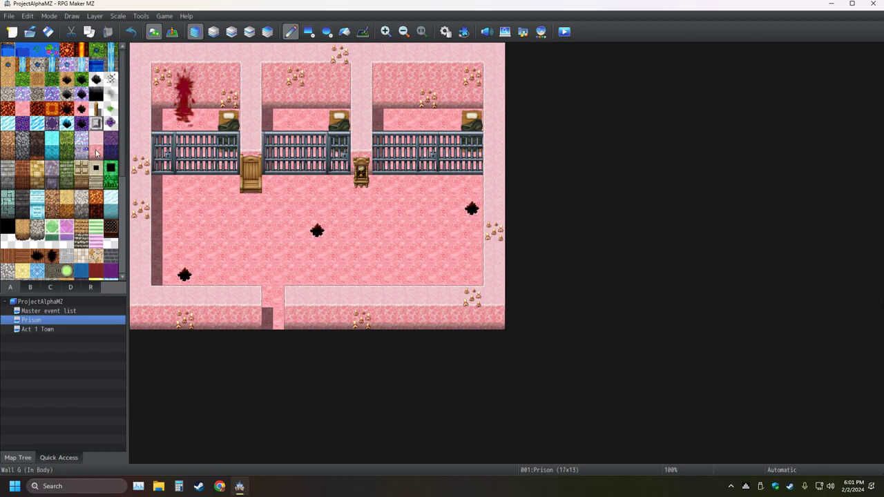
Examine the buildings, fields, fences and roads across the Act 1 Town map
left_click(33, 331)
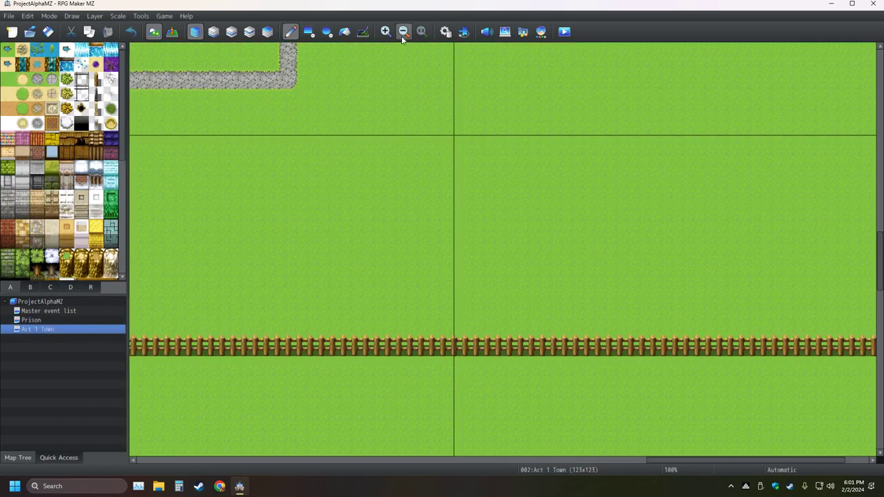
scroll(405, 105, "down", 3, "ctrl")
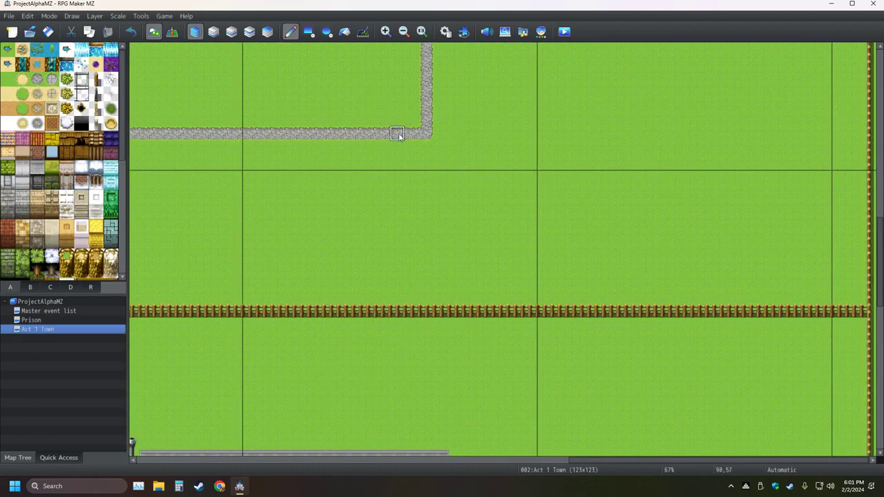
scroll(393, 149, "down", 1, "ctrl")
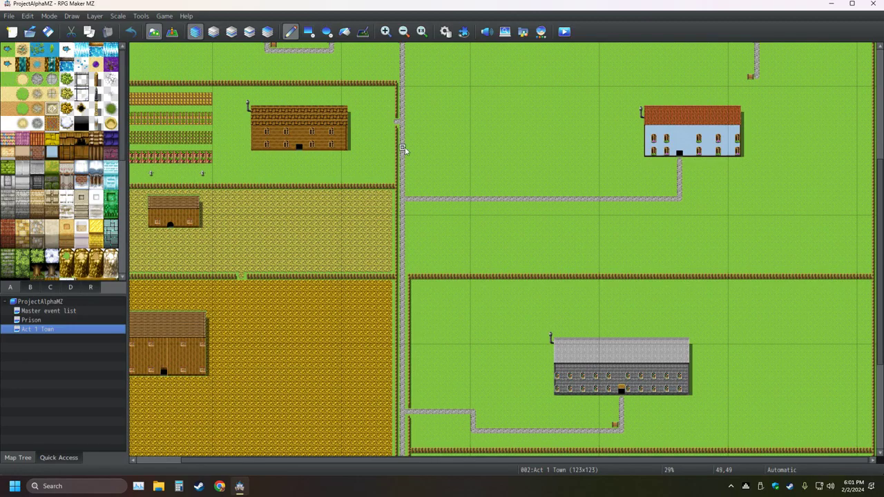
scroll(436, 149, "down", 3, "ctrl")
scroll(446, 174, "down", 1, "ctrl")
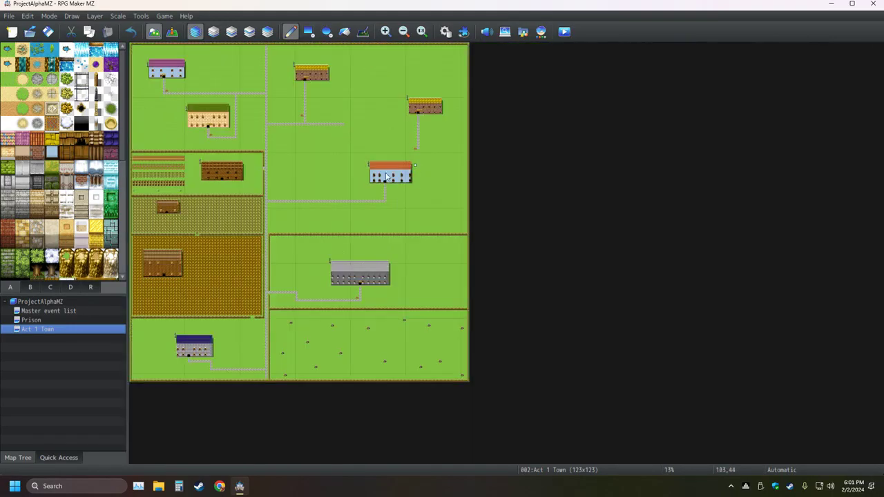
scroll(446, 174, "up", 3, "ctrl")
scroll(452, 174, "down", 2, "ctrl")
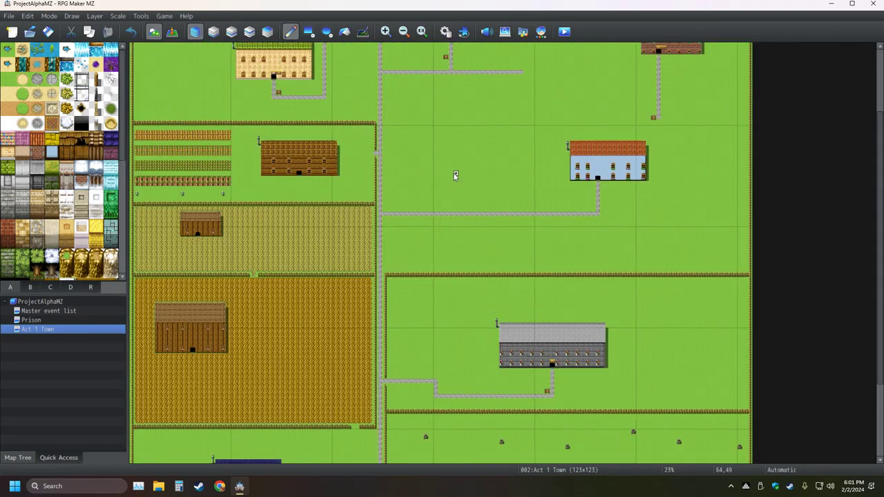
scroll(452, 173, "up", 2, "ctrl")
scroll(449, 171, "down", 1, "ctrl")
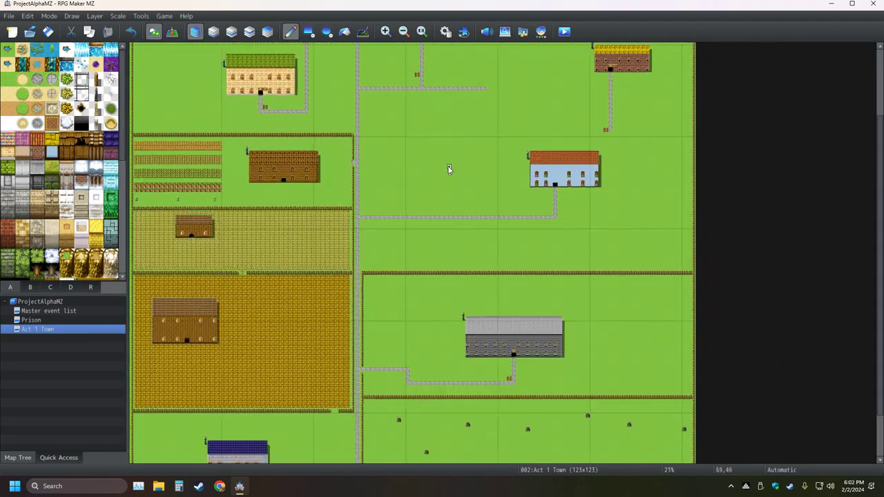
Compare the size of the Prison map with the Act 1 Town map
left_click(41, 320)
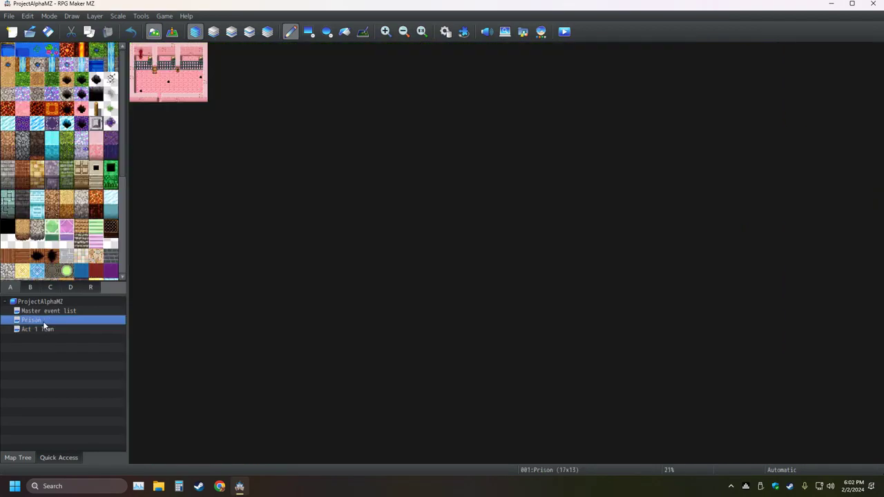
scroll(195, 78, "up", 5, "ctrl")
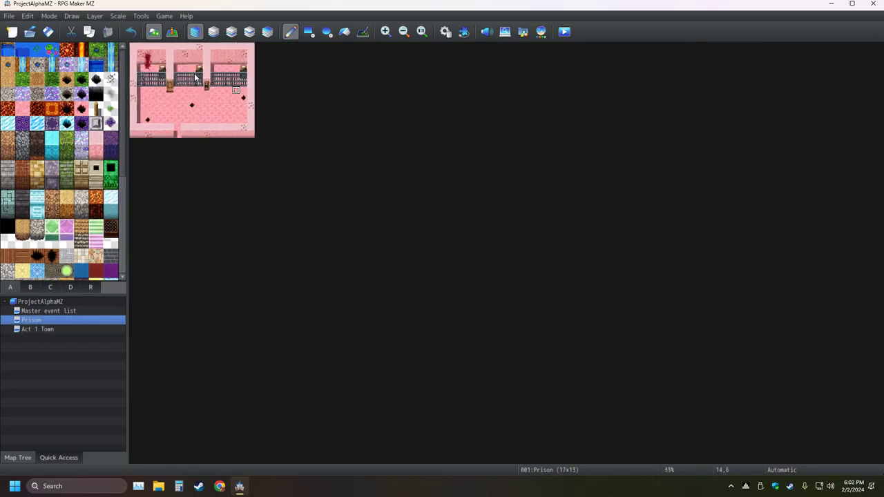
left_click(62, 330)
scroll(318, 231, "down", 5, "ctrl")
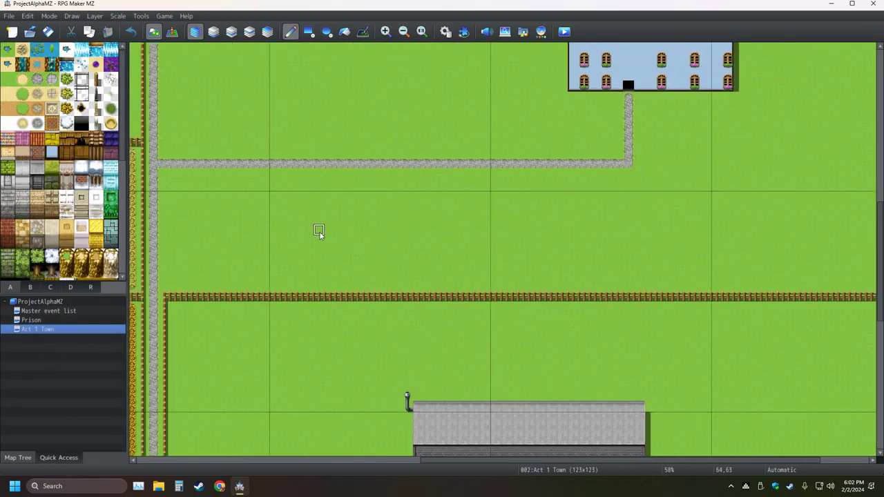
Erase the easternmost yellow-roofed house and its path from the Act 1 Town map by filling the area with grass, and save the project
scroll(416, 225, "down", 3, "ctrl")
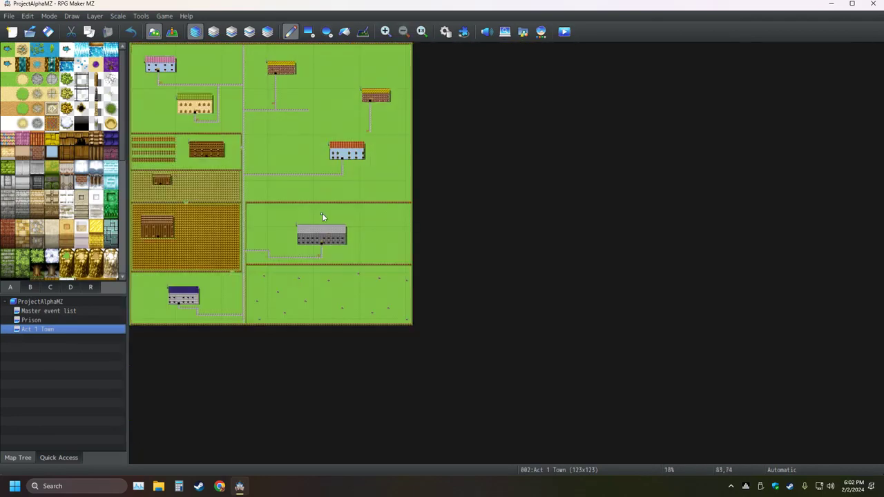
scroll(310, 207, "up", 4, "ctrl")
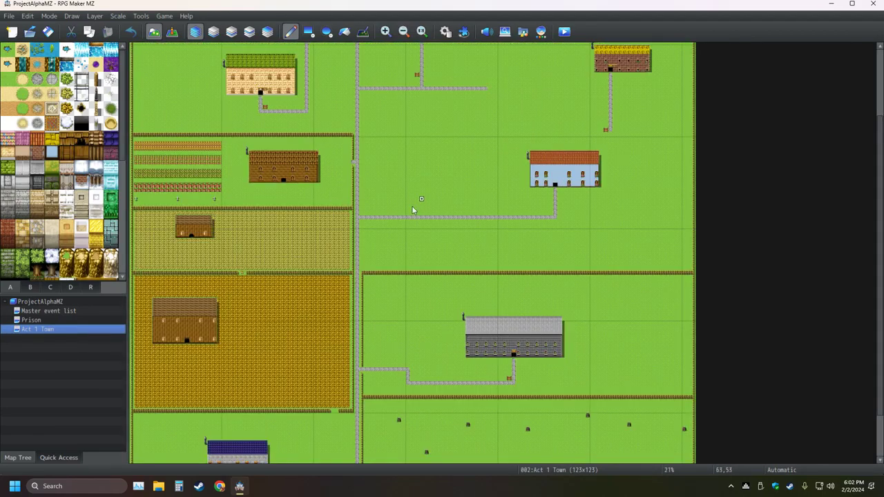
scroll(407, 208, "down", 2, "ctrl")
scroll(383, 223, "down", 2, "ctrl")
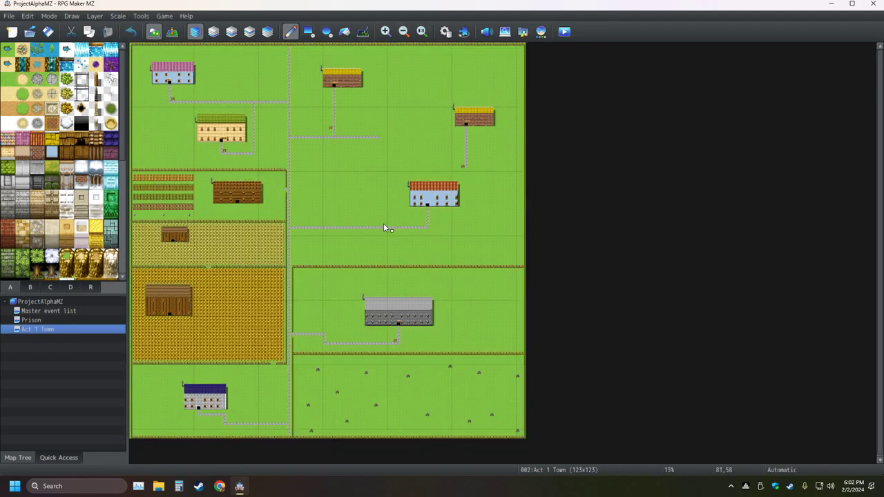
scroll(333, 193, "up", 1, "ctrl")
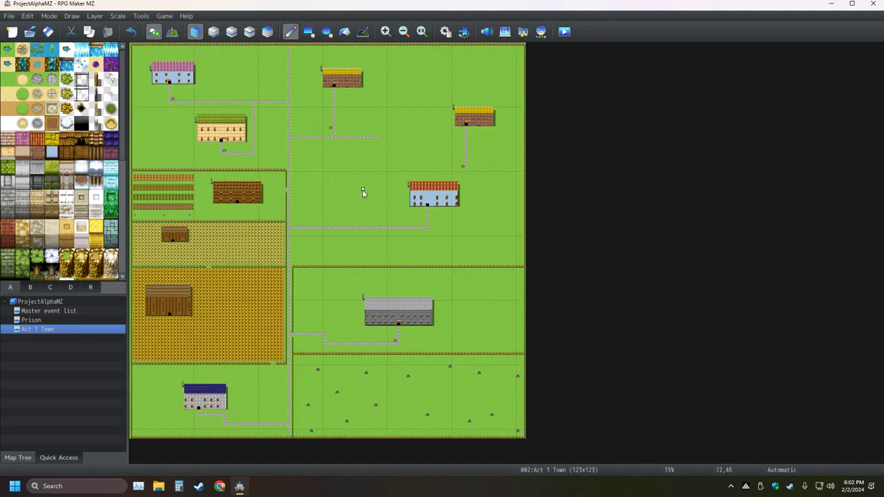
scroll(357, 193, "up", 1, "ctrl")
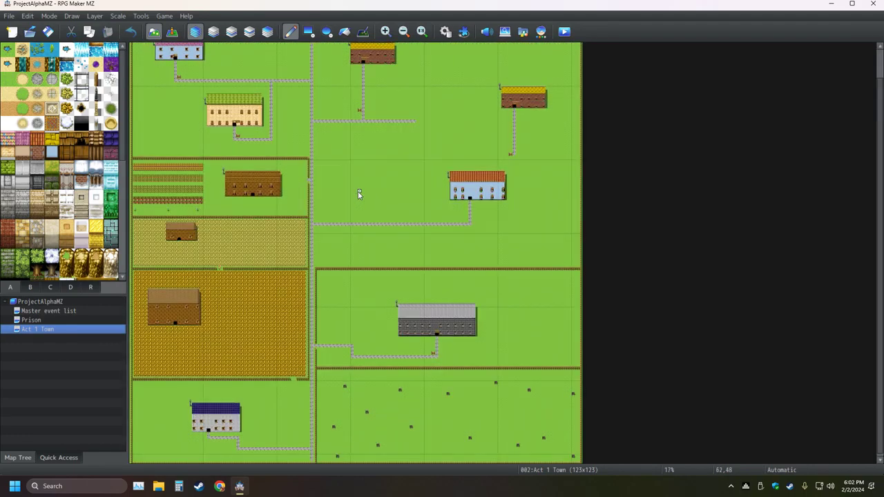
scroll(358, 194, "down", 2, "ctrl")
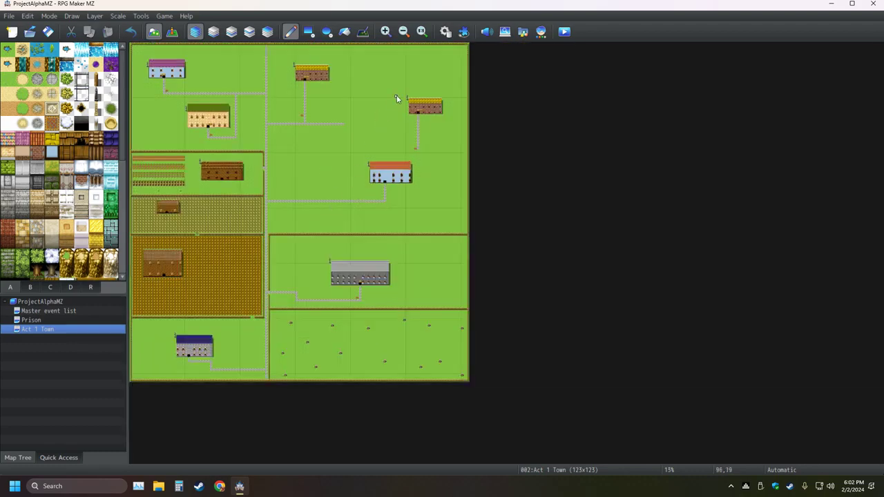
left_click(309, 31)
left_click_drag(407, 95, 444, 115)
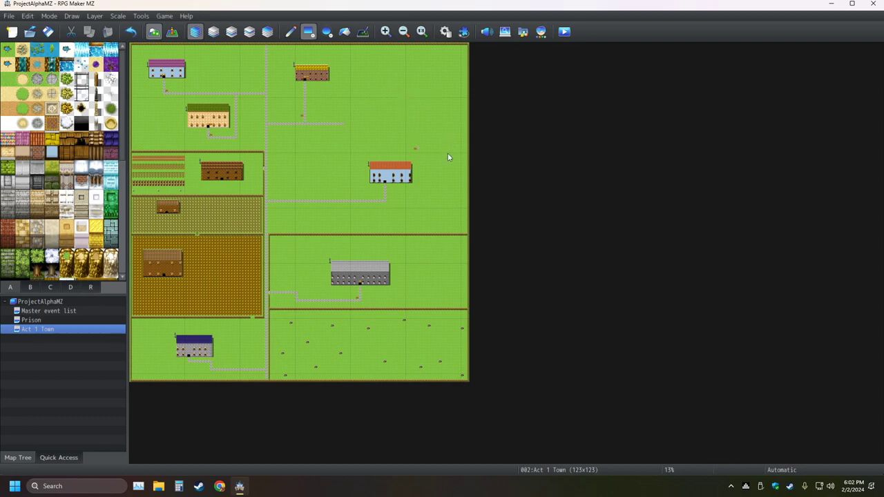
left_click(48, 31)
Copy the orange-roofed blue house with its path and paste it farther west along the same road
left_click(386, 31)
left_click(386, 31)
left_click(386, 31)
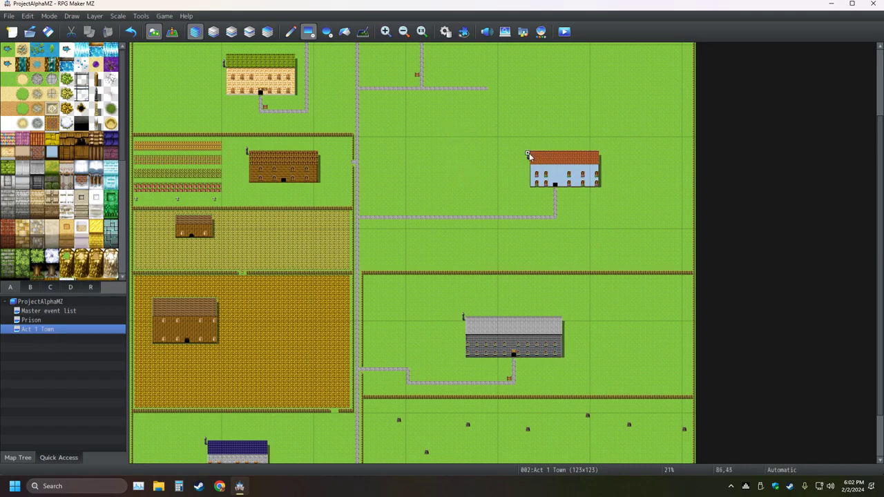
right_click_drag(528, 155, 603, 216)
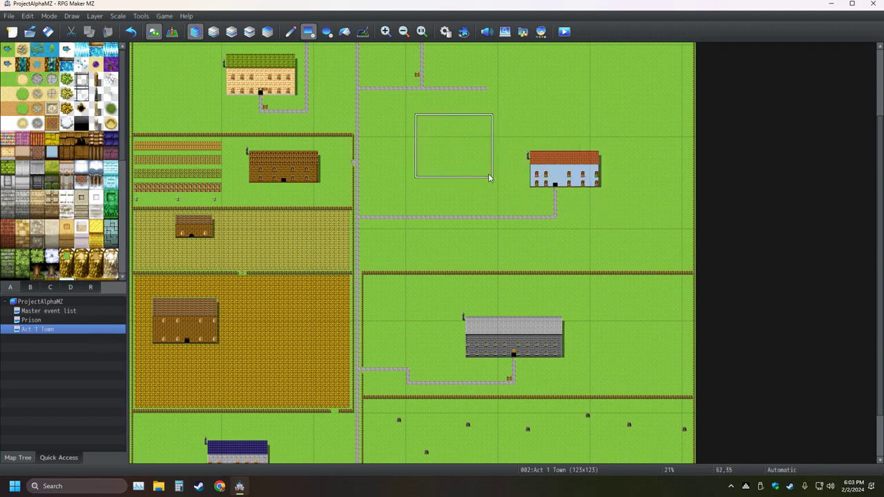
right_click(483, 210)
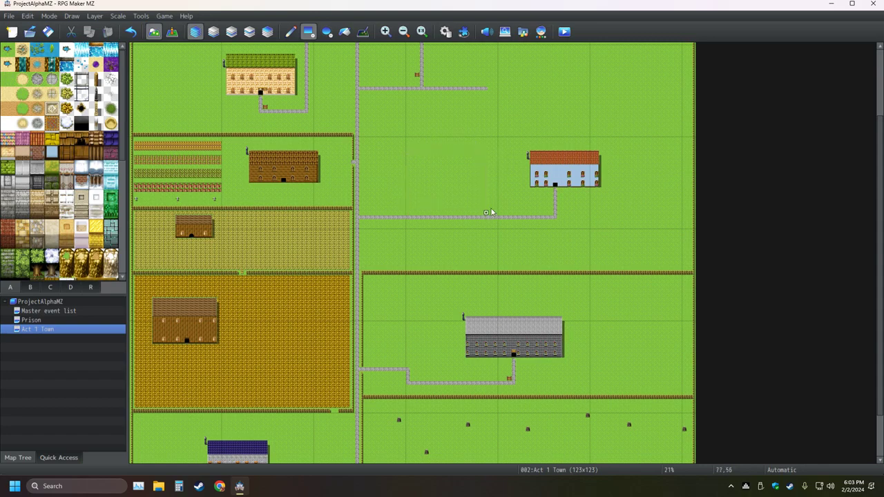
right_click_drag(527, 152, 601, 217)
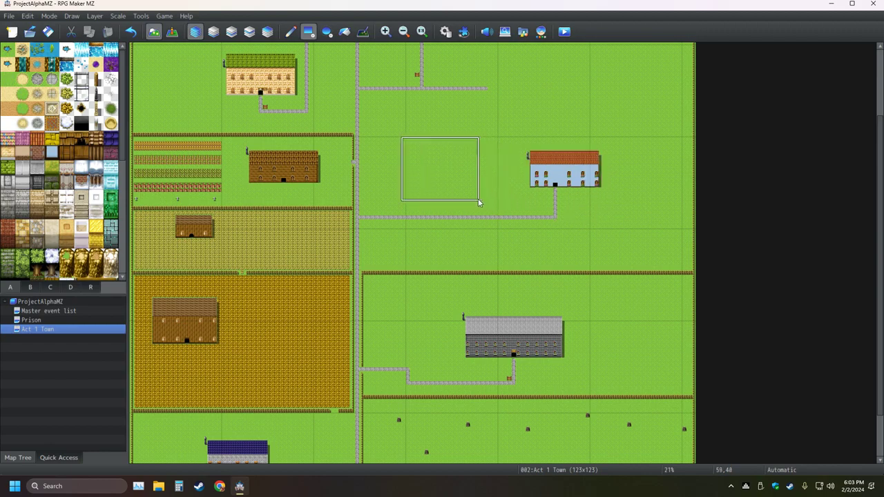
left_click(290, 31)
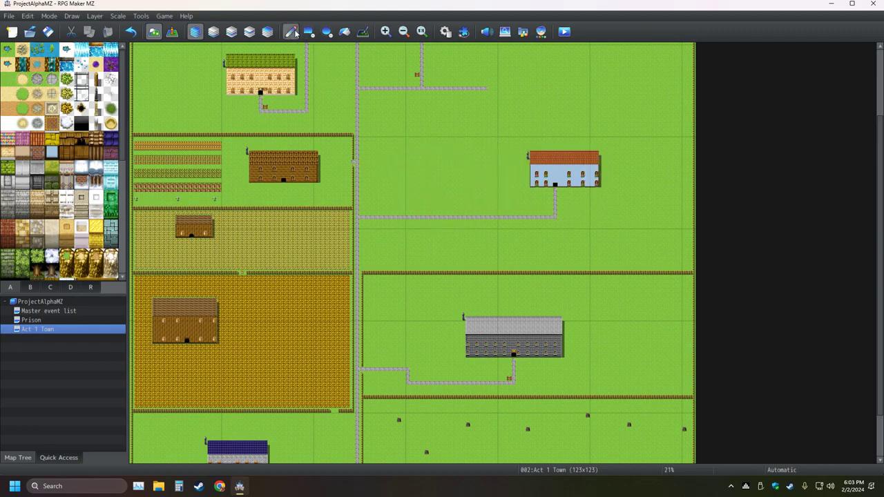
left_click(482, 216)
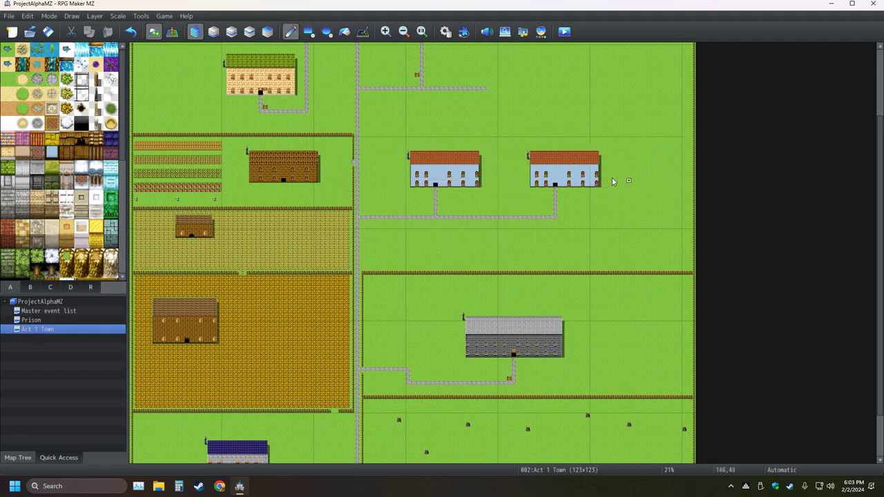
Cover the original orange-roofed blue house with a sampled block of grass, and undo the change
right_click(523, 149)
right_click_drag(518, 76, 667, 138)
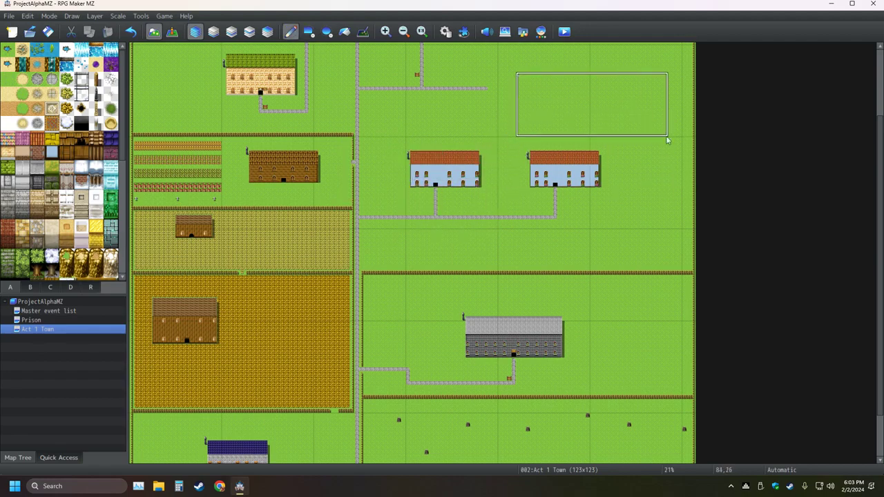
key("ctrl+x")
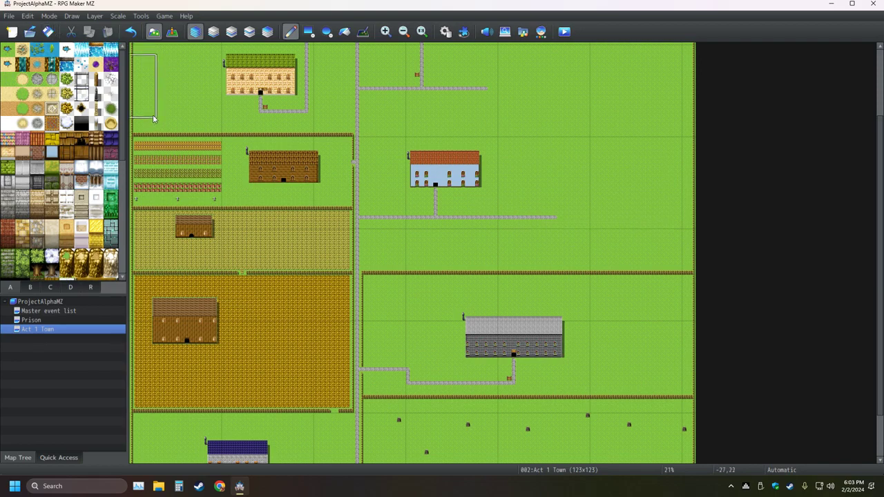
key("ctrl+z")
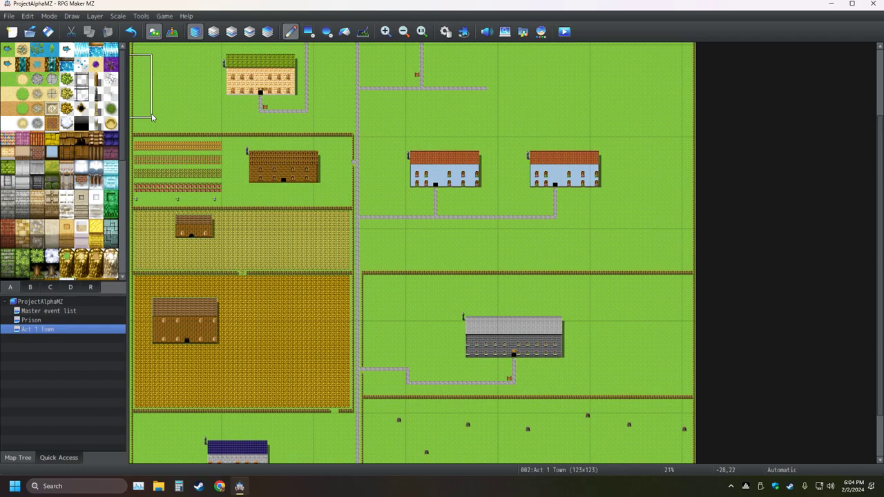
Open WordPad, enter the text "fnseiegseiugehiOW" in the blank document and delete it all
left_click(41, 486)
type("word")
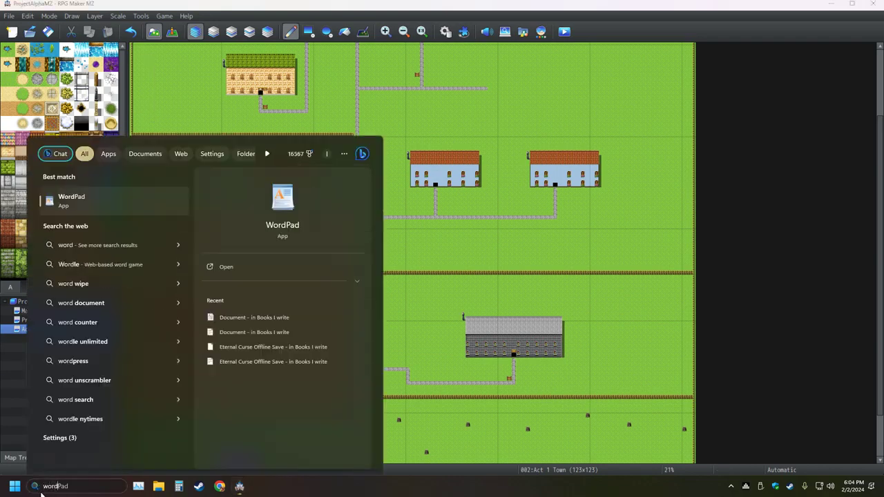
key("Return")
type("fnseiegseiugehiOW")
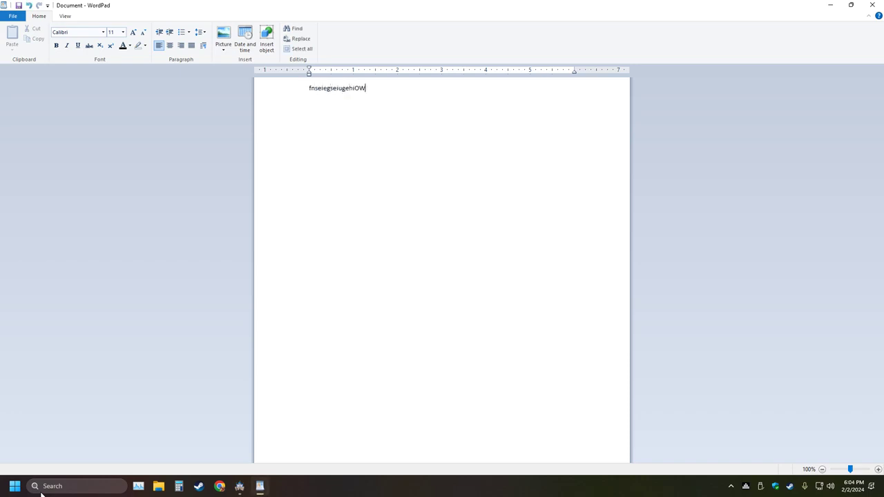
key("ctrl+a")
key("BackSpace")
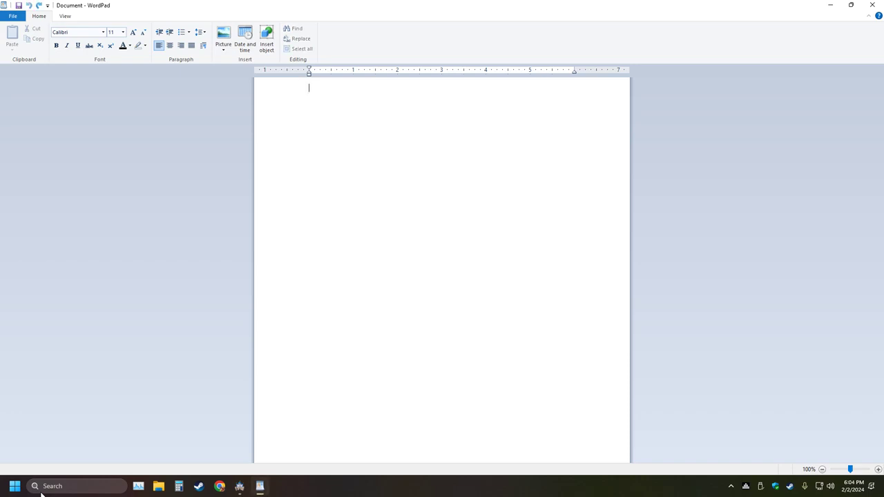
Enter "foaghoieghioe", save the file as Document in Rich Text Format in the Documents folder, and clear the text
type("foaghoieghioe")
key("ctrl+s")
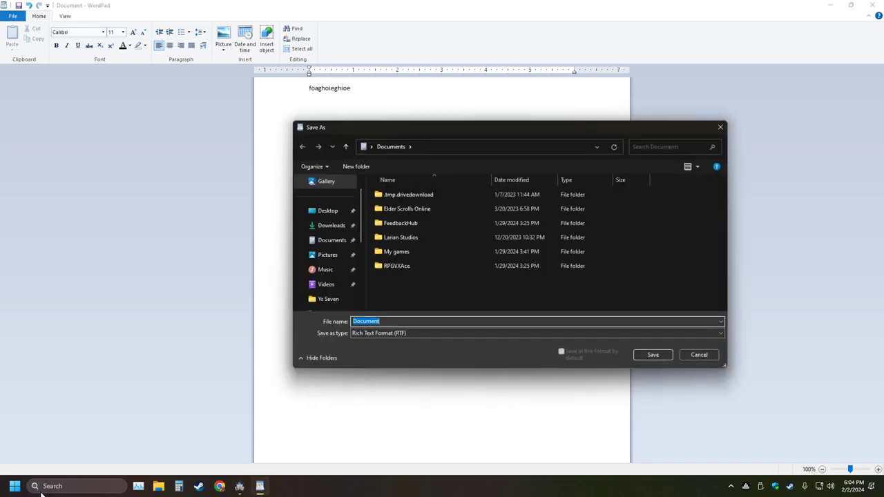
key("Return")
key("ctrl+a")
key("BackSpace")
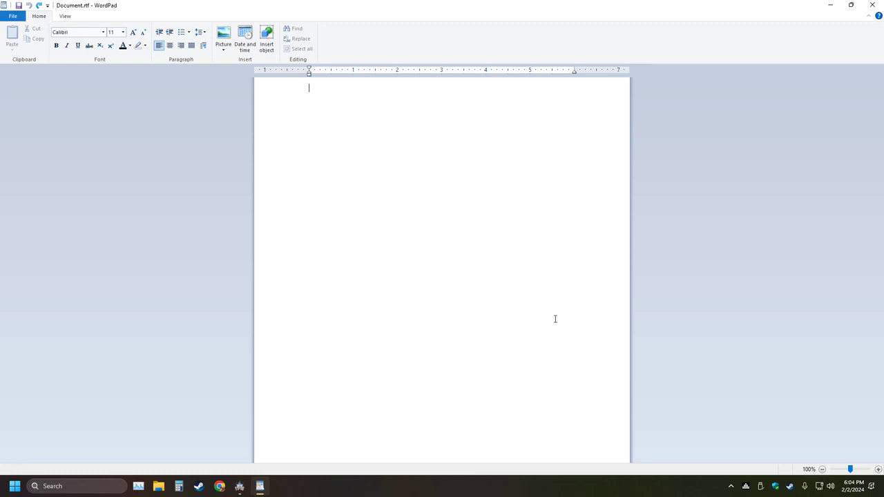
Close WordPad without saving the changes and return to the RPG Maker MZ project
left_click(872, 5)
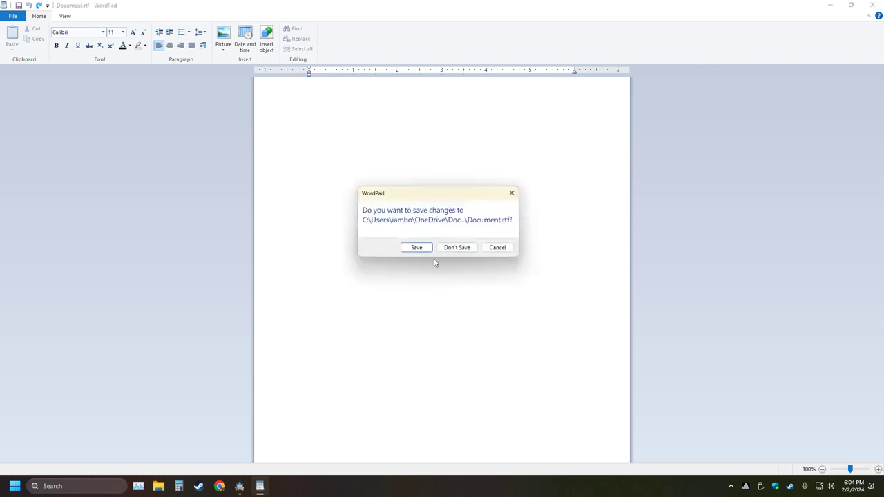
left_click(457, 247)
left_click(831, 5)
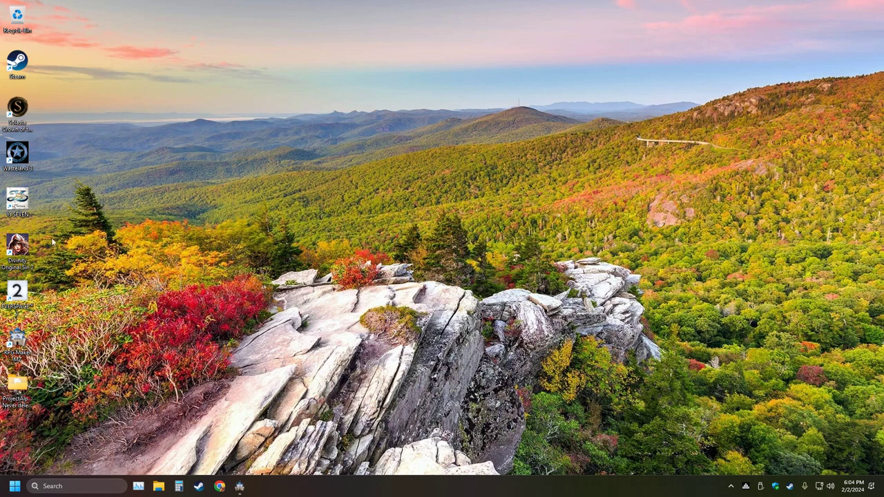
left_click(240, 486)
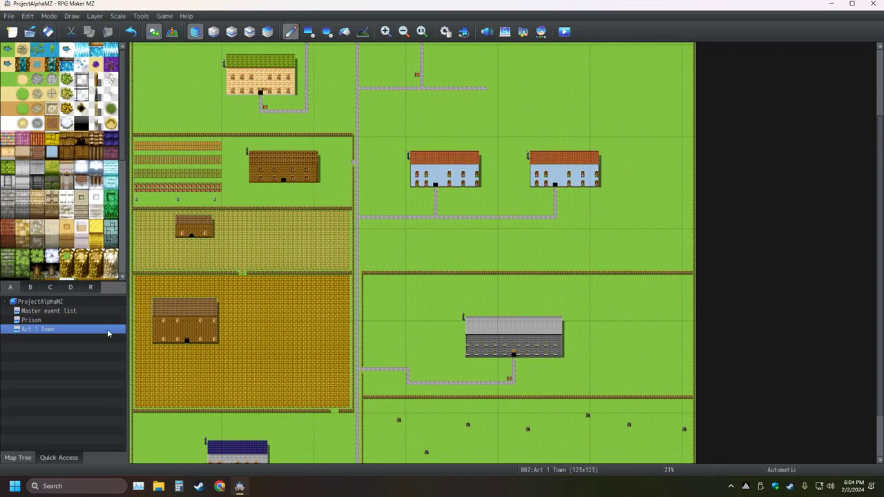
Switch to the Prison map and back to the upper part of the Act 1 Town map
left_click(61, 319)
left_click(61, 329)
scroll(533, 283, "up", 3)
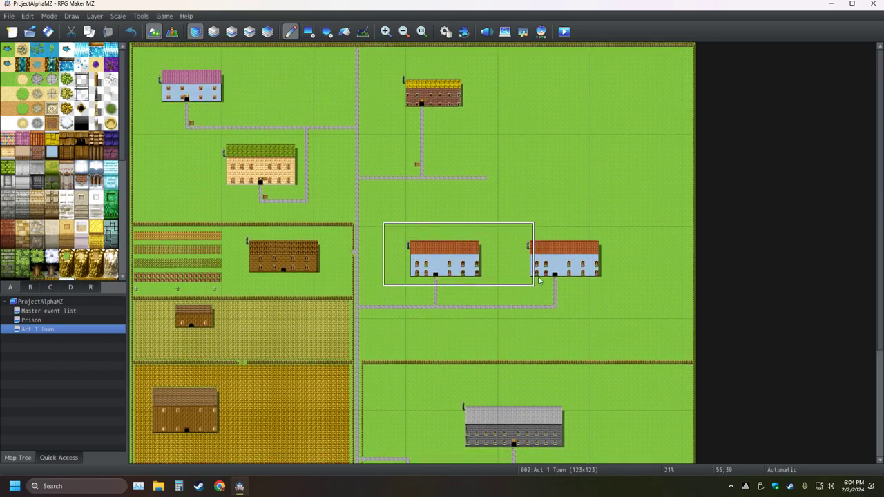
Remove the eastern orange-roofed blue house and its path stub by filling the area with grass using the Rectangle tool
right_click(574, 202)
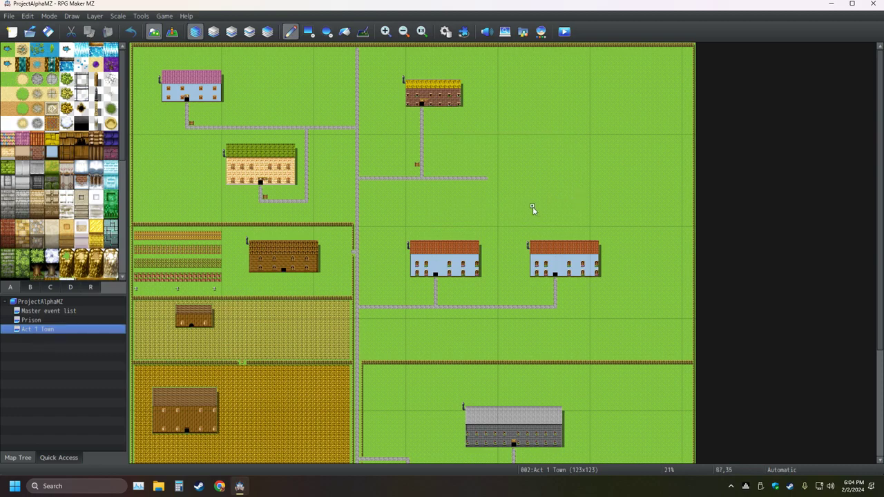
left_click(308, 35)
left_click_drag(516, 168, 668, 226)
right_click_drag(668, 225, 669, 228)
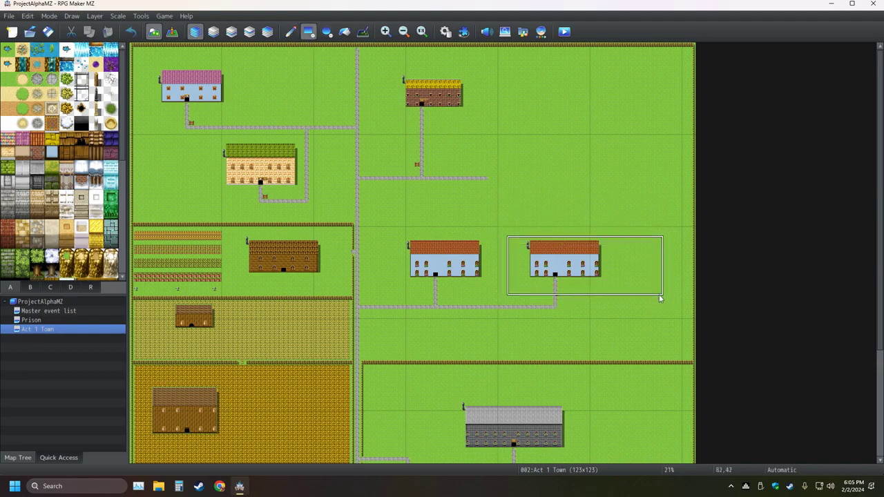
mouse_move(601, 283)
left_mouse_down()
mouse_move(542, 259)
mouse_move(529, 243)
mouse_move(532, 251)
left_mouse_up()
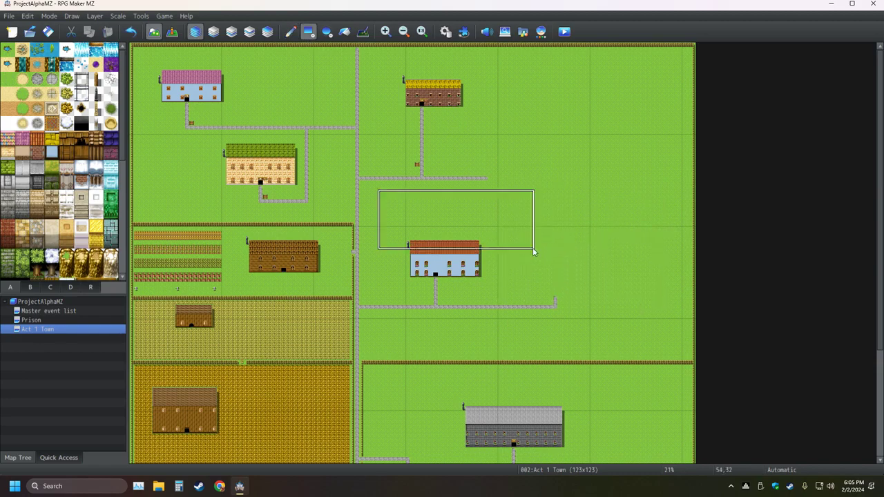
right_click(554, 306)
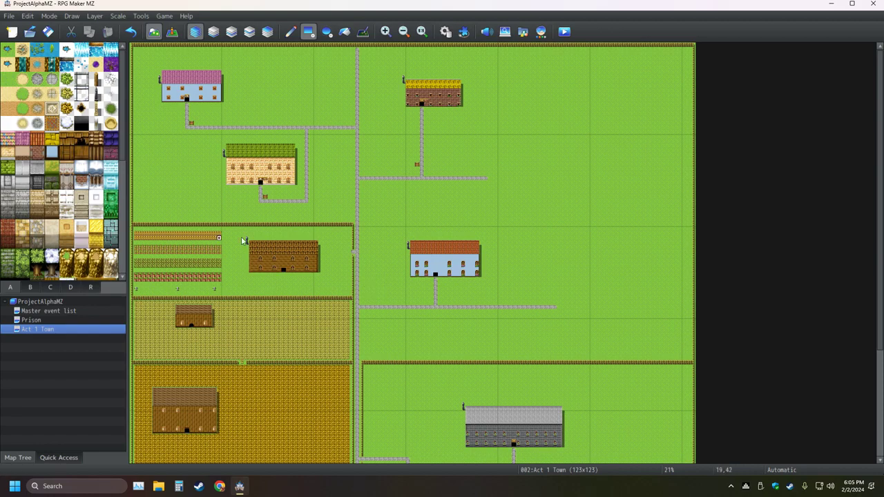
Close the gap in the fence along the southern edge of the golden crop field
scroll(394, 253, "down", 3)
scroll(395, 254, "down", 1)
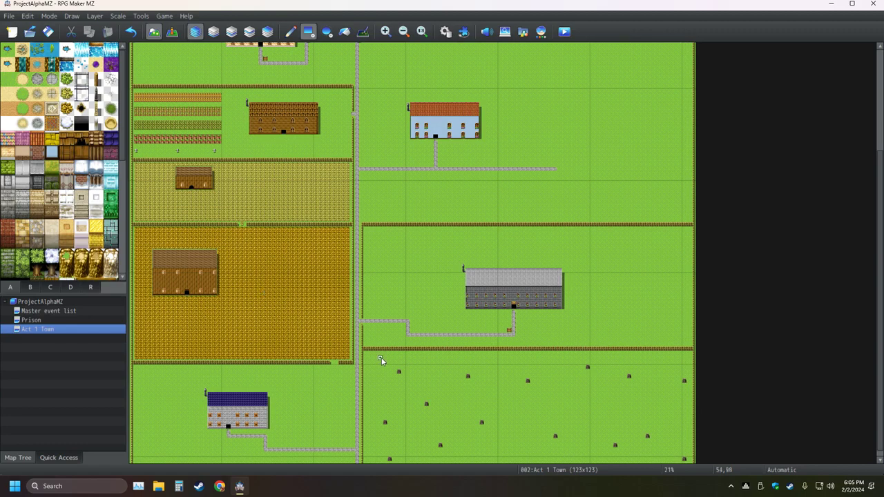
left_click(343, 362)
Examine the green-roofed cream building and its surrounding paths at actual size on the Act 1 Town map
scroll(324, 401, "up", 3)
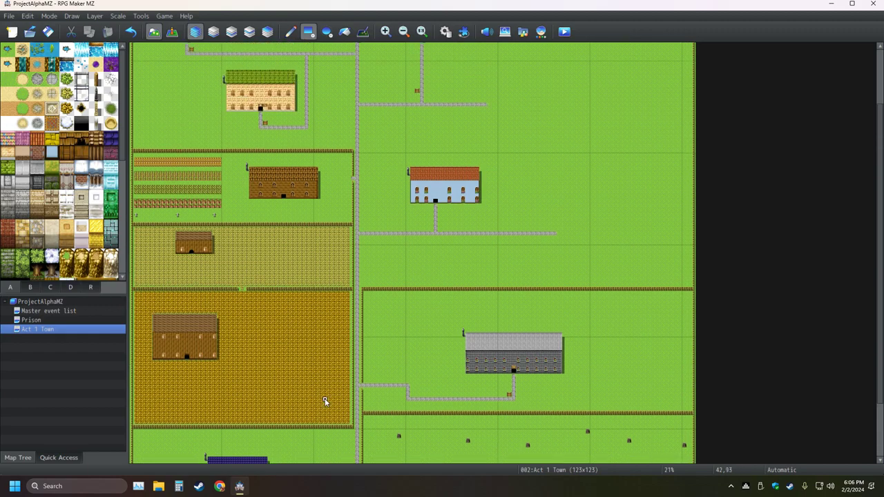
scroll(324, 399, "down", 3)
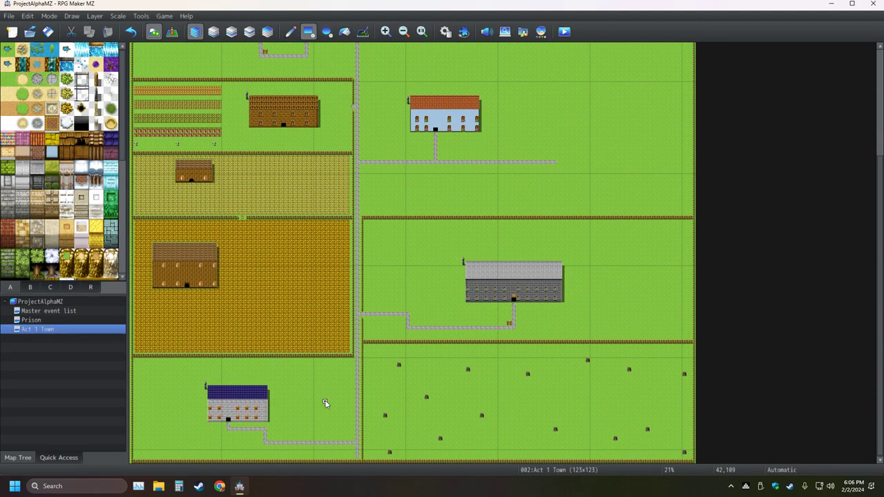
scroll(324, 404, "up", 5)
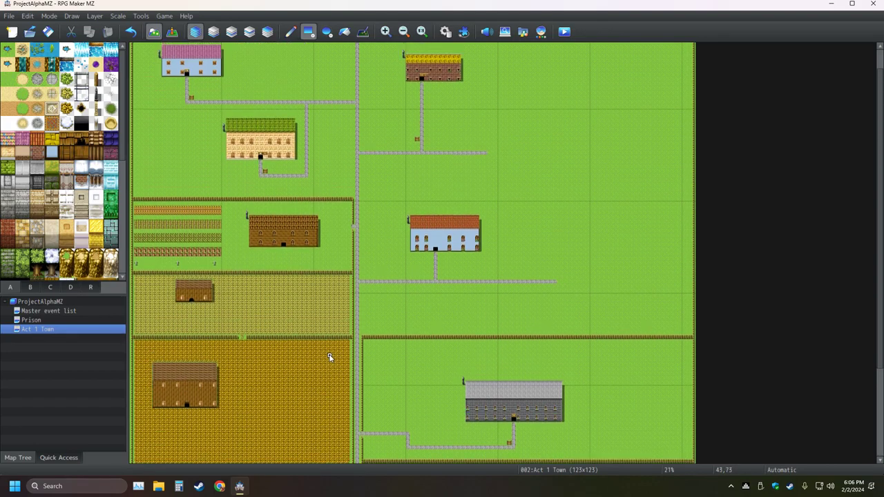
left_click(425, 33)
middle_click(504, 216)
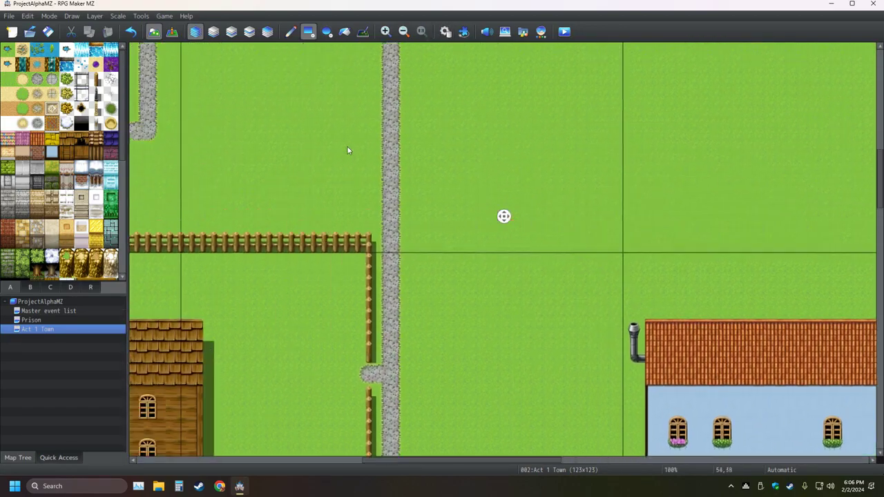
middle_click(329, 153)
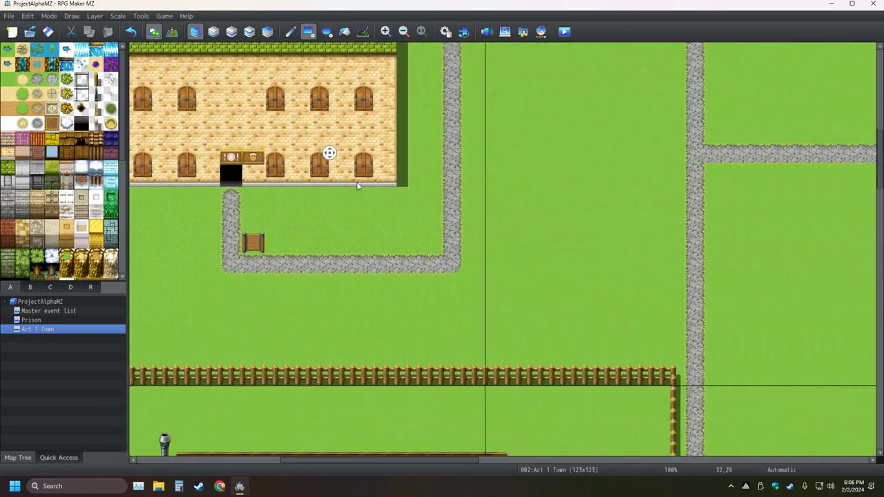
Place the gold emblem sign tile on the green-roofed cream building's wall, one tile above the plate sign over the doorway
middle_click(307, 148)
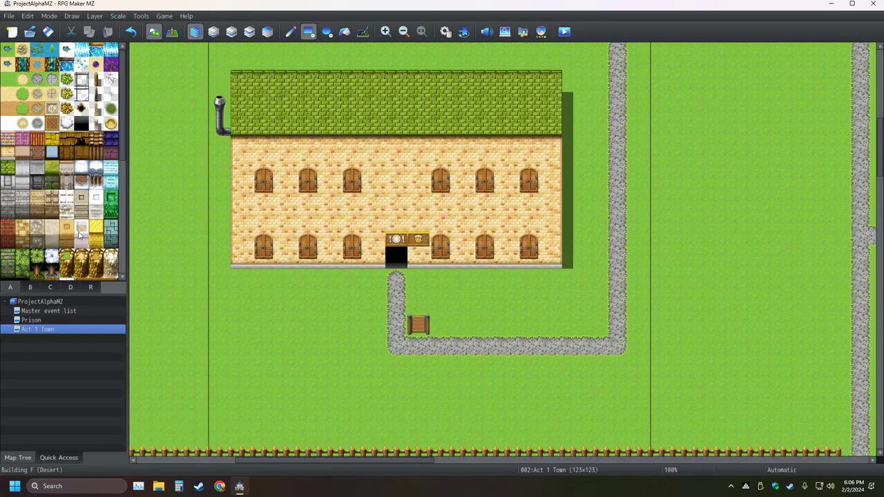
left_click(36, 288)
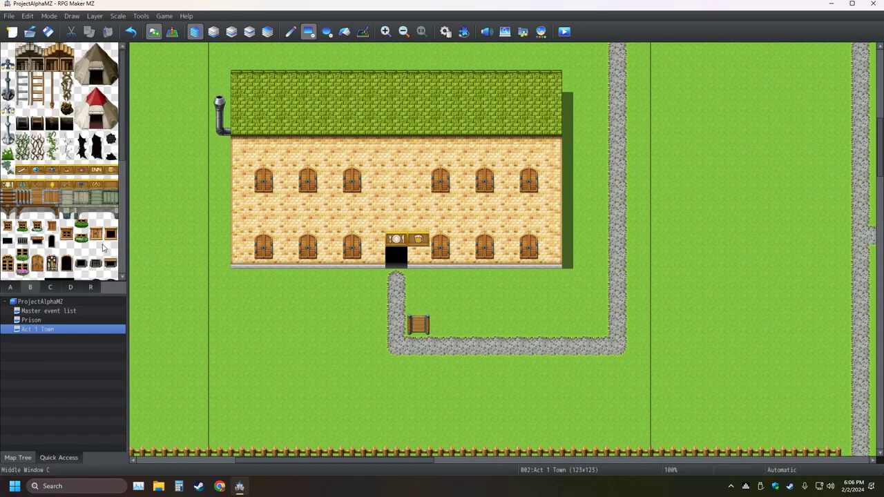
left_click(96, 183)
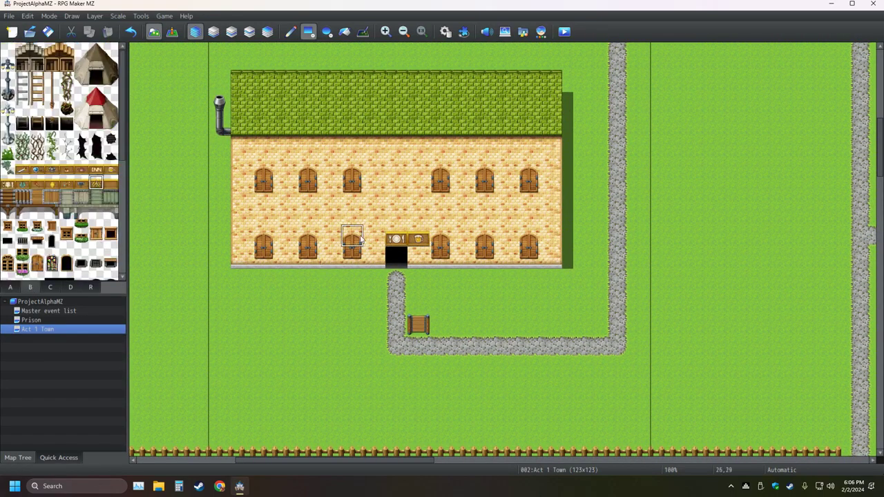
left_click(396, 216)
Try the same emblem sign directly above the brown wooden building's doorway and one tile higher, undoing each placement
middle_click(402, 296)
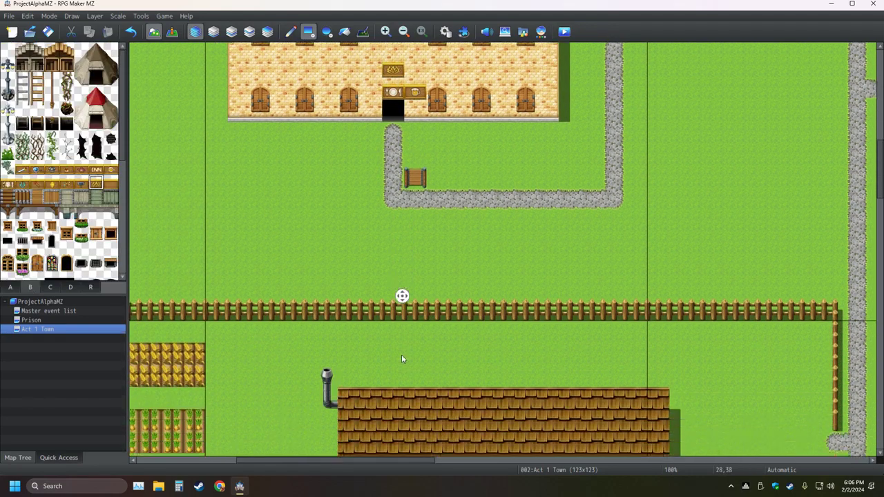
middle_click(401, 356)
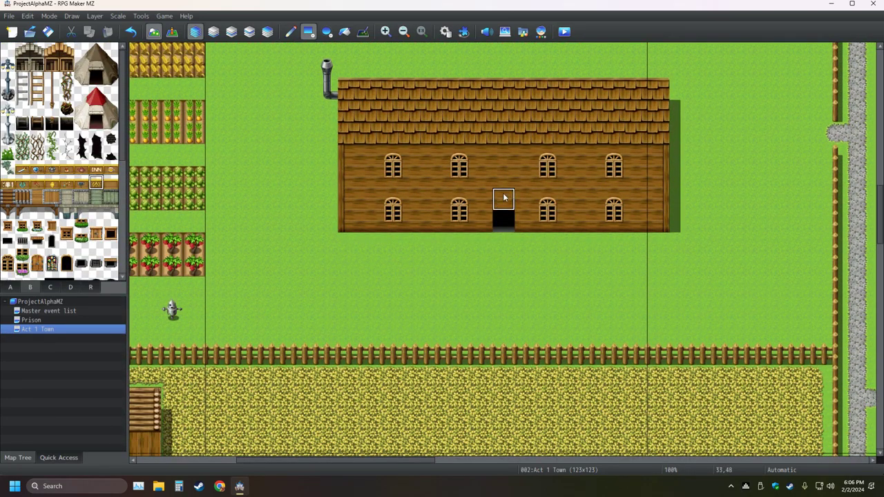
left_click(504, 198)
left_click(130, 31)
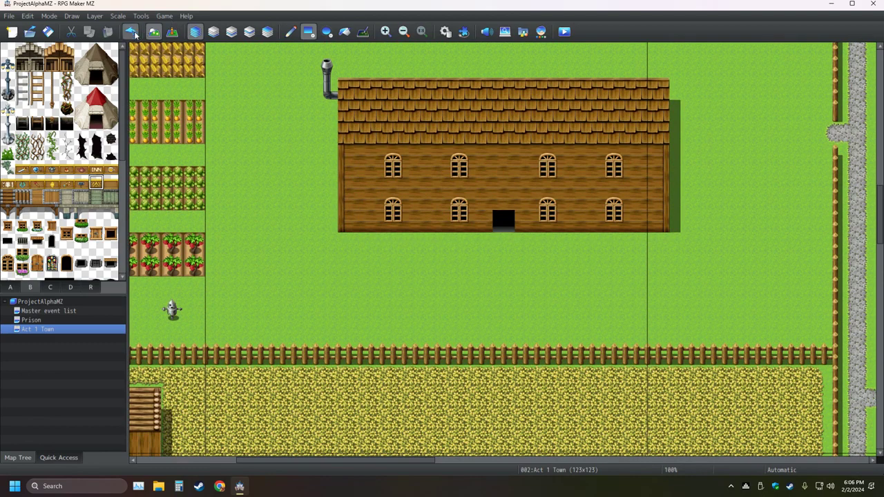
left_click(504, 200)
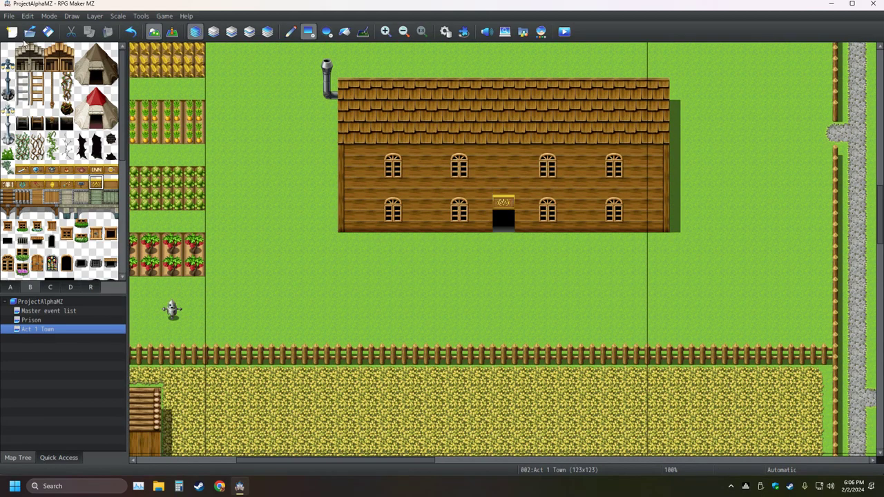
left_click(131, 31)
left_click(503, 178)
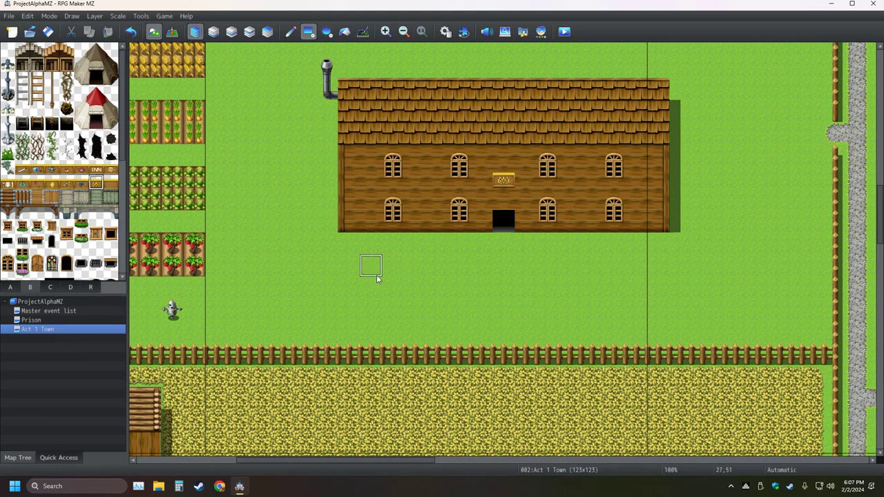
left_click(131, 31)
Place the emblem sign on the brown wooden building's wall, diagonally northwest of the doorway
left_click(482, 202)
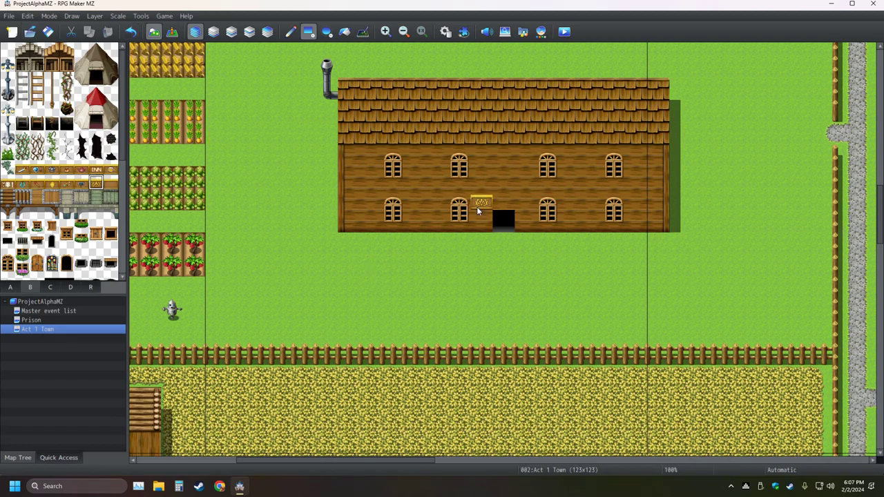
Switch to event editing and create a blank event on grass tile 22,33, southwest of the green-roofed building's doorway
scroll(265, 262, "up", 6)
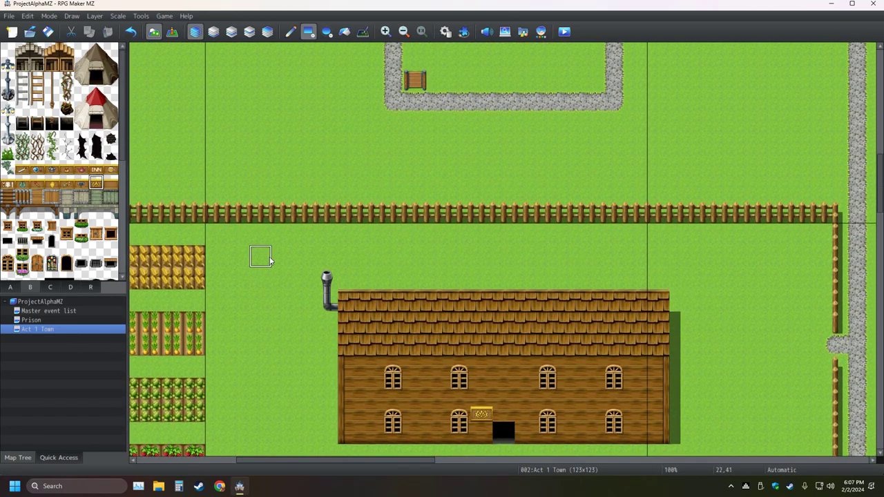
scroll(269, 257, "up", 7)
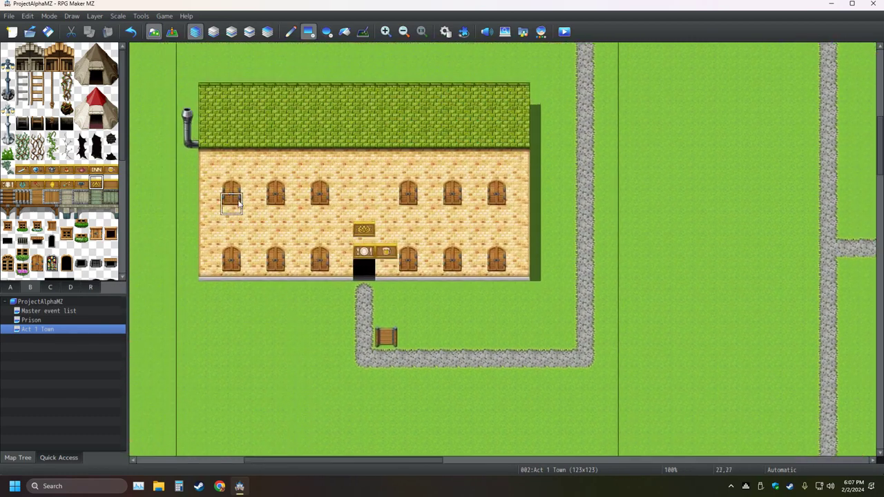
left_click(172, 31)
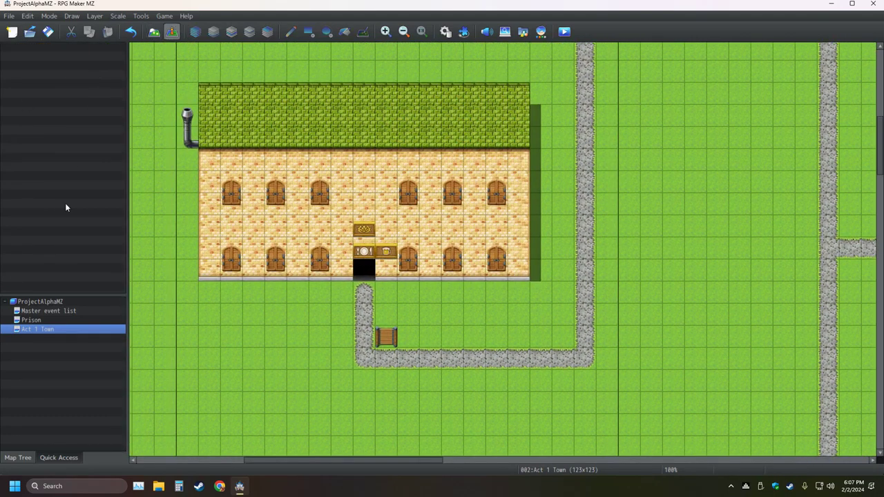
double_click(234, 334)
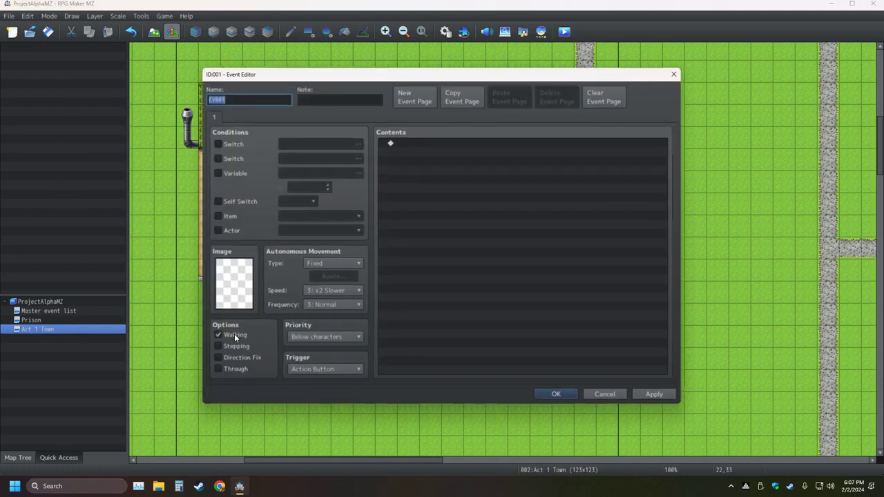
left_click(556, 396)
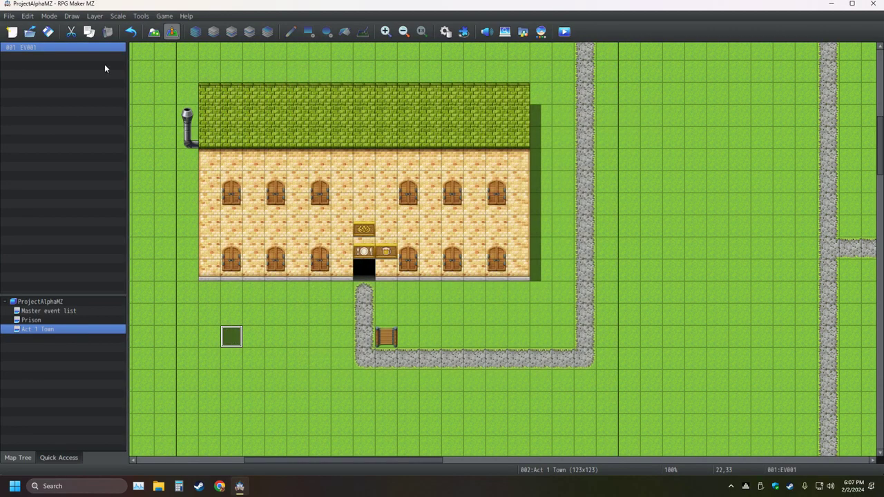
Reopen the new event's settings and close them unchanged, and look at the actions available for the event
double_click(98, 46)
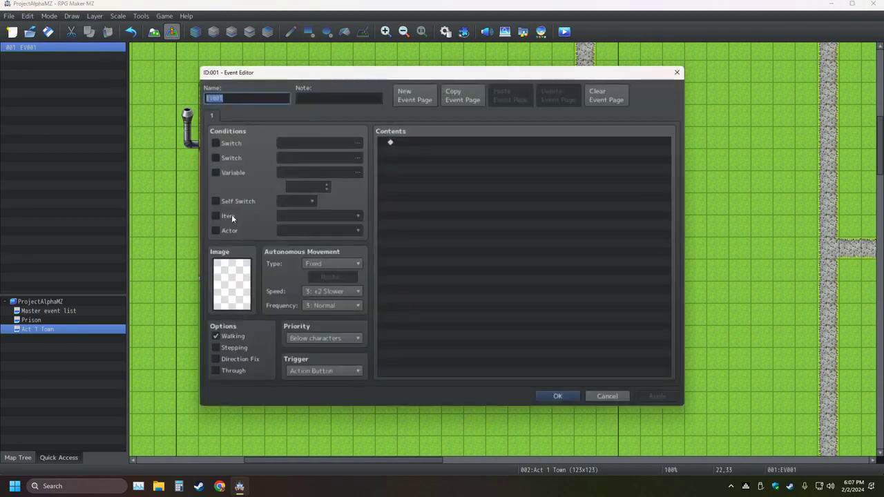
left_click(676, 72)
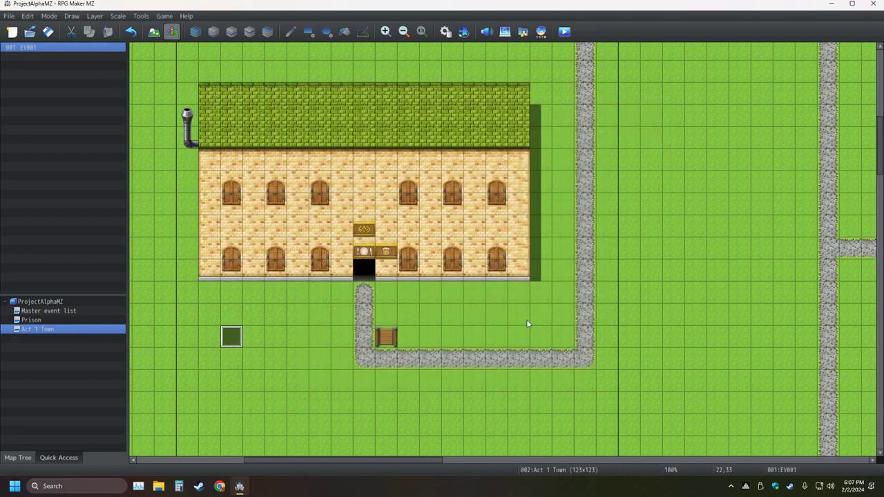
right_click(73, 48)
left_click(55, 49)
left_click(231, 336)
right_click(60, 49)
left_click(229, 399)
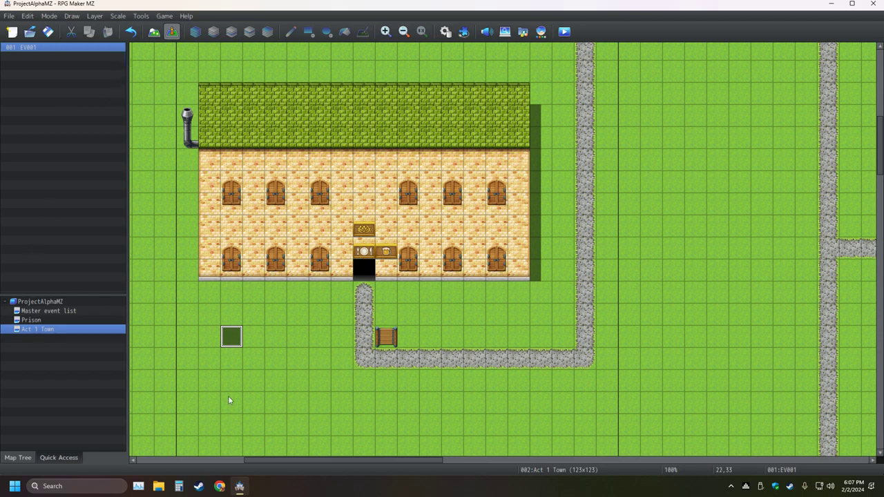
left_click(233, 344)
right_click(224, 339)
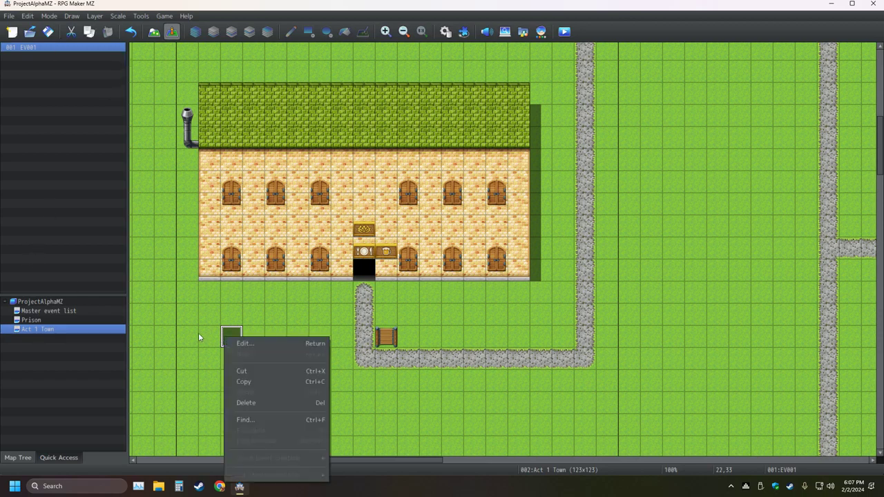
left_click(199, 337)
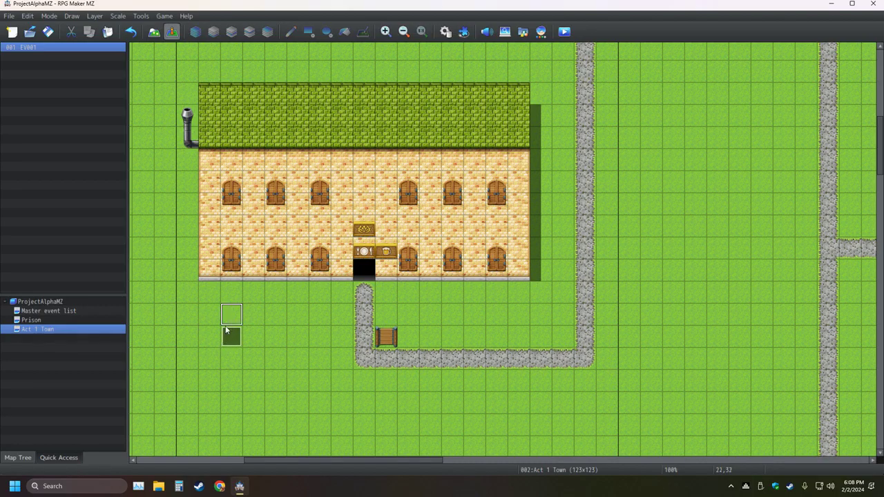
right_click(231, 334)
left_click(193, 351)
right_click(234, 337)
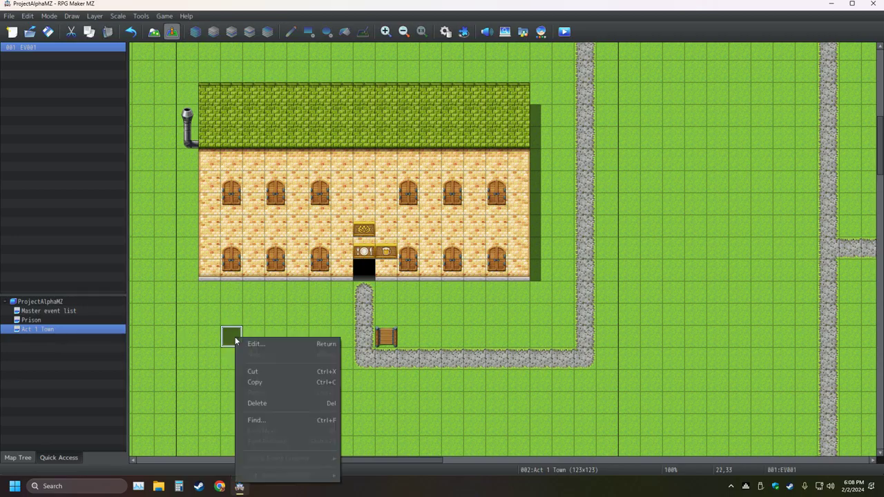
Close RPG Maker MZ, saving the project, and start it again
left_click(872, 3)
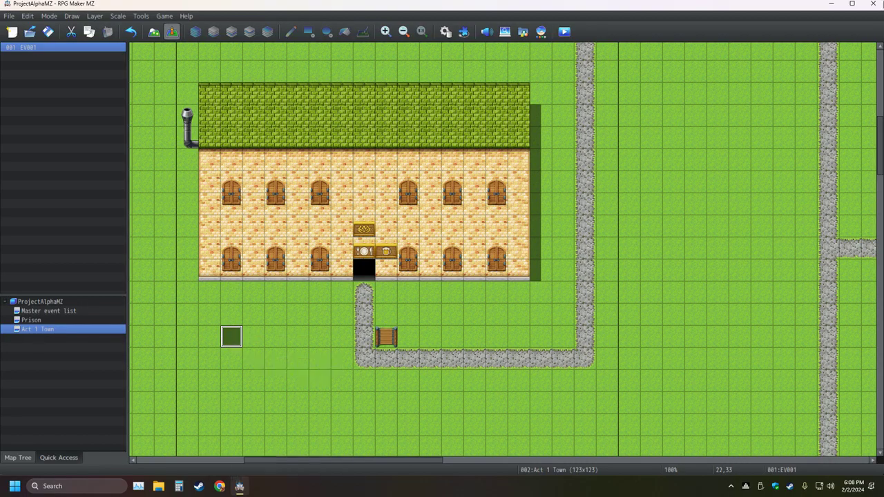
left_click(873, 3)
left_click(413, 256)
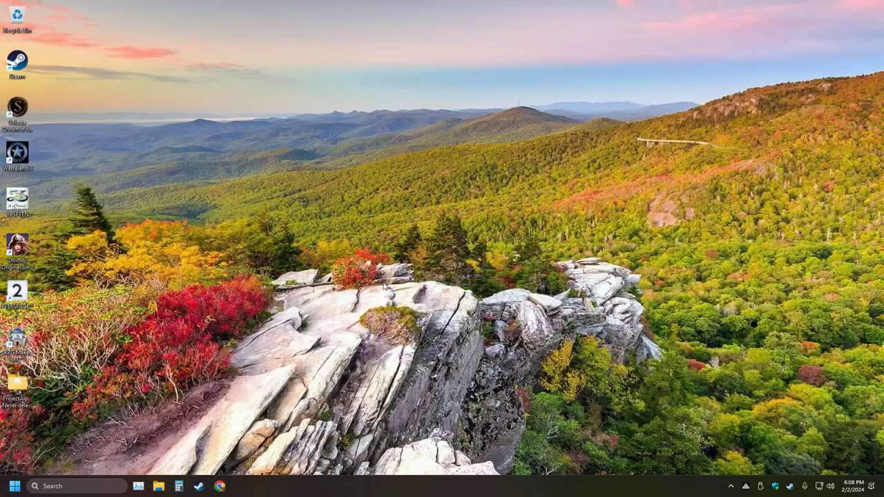
double_click(19, 339)
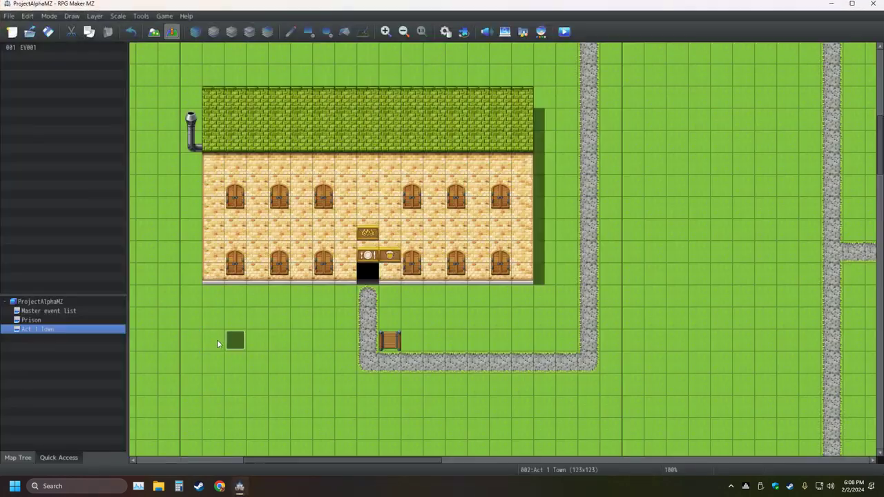
Delete the blank event on grass tile 22,33
right_click(235, 340)
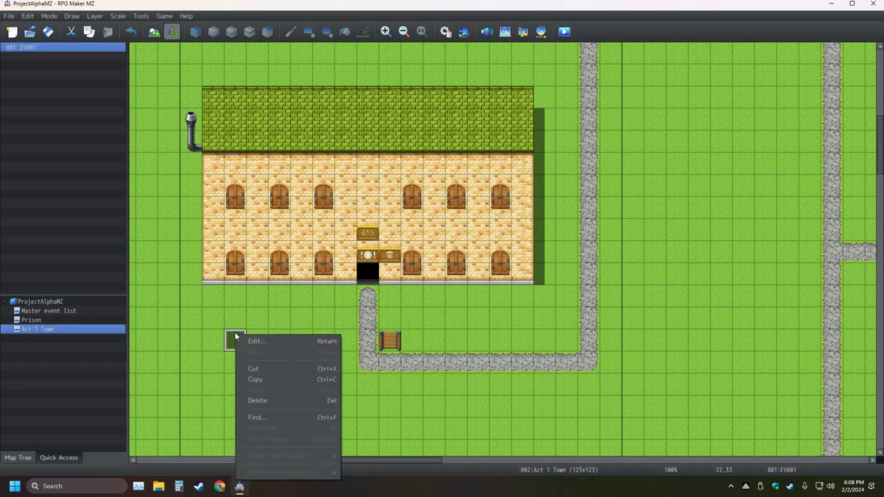
left_click(256, 401)
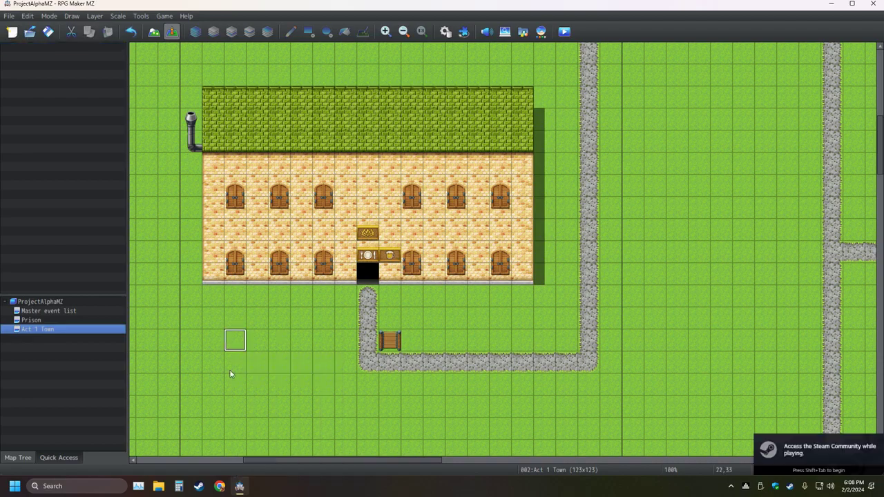
Create and delete a blank event on grass tile 21,32 twice
double_click(230, 330)
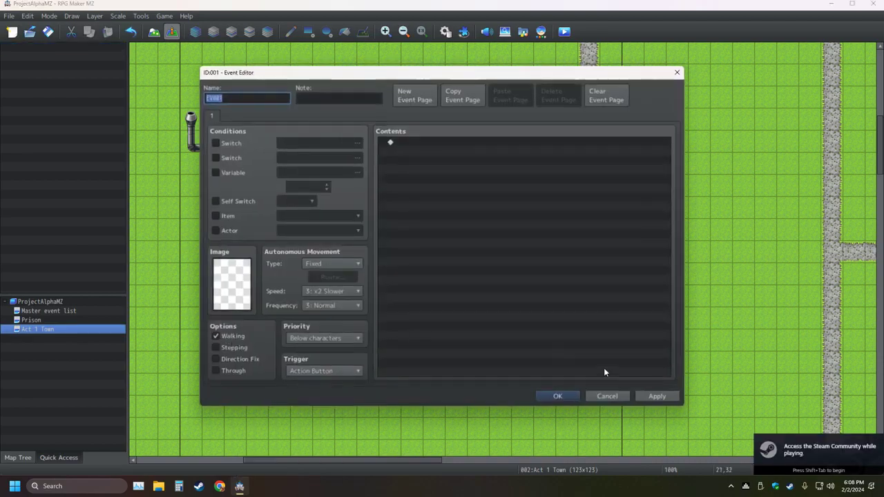
left_click(558, 395)
right_click(218, 317)
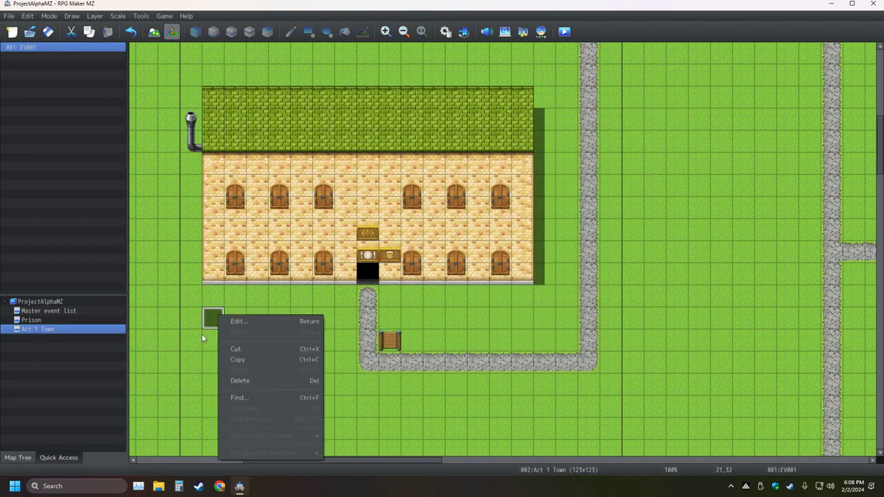
left_click(241, 380)
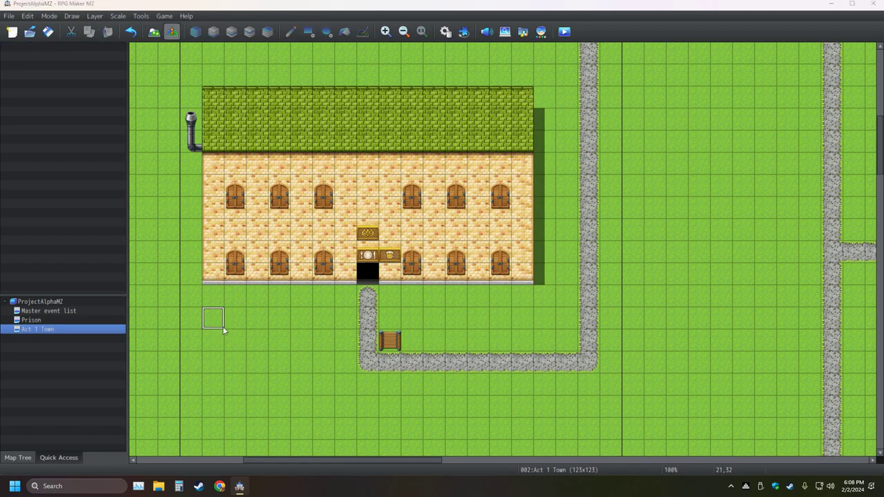
double_click(223, 330)
left_click(557, 396)
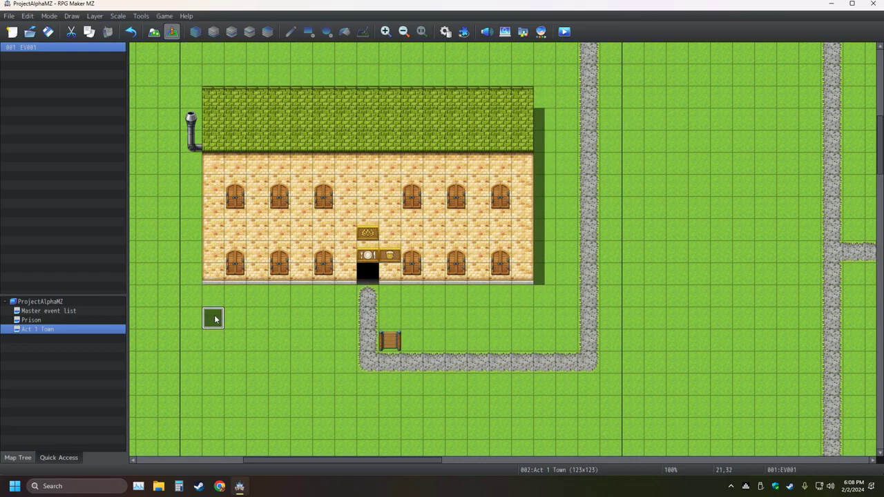
right_click(214, 316)
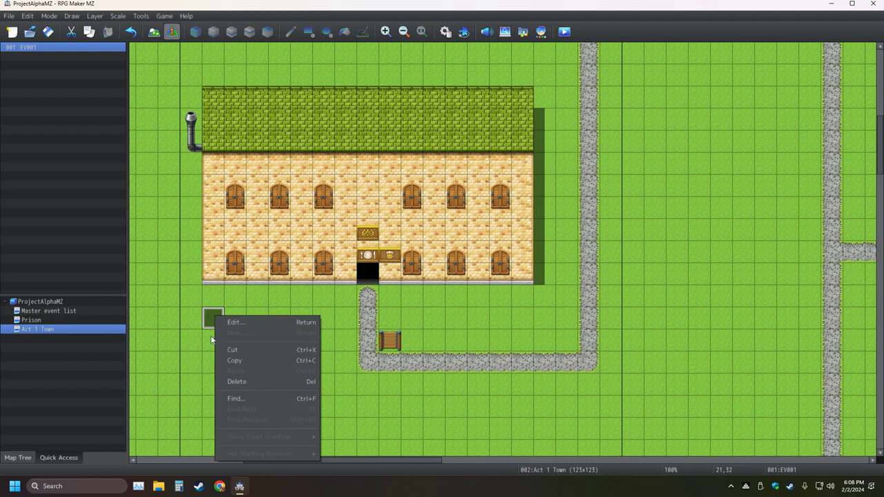
left_click(247, 385)
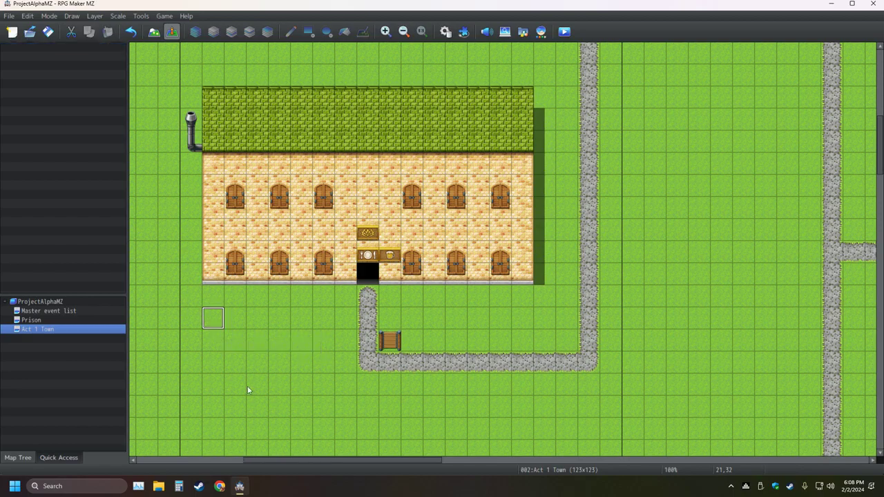
Create a blank event on grass tile 21,33 and reopen it, keeping its default settings
double_click(218, 344)
left_click(554, 393)
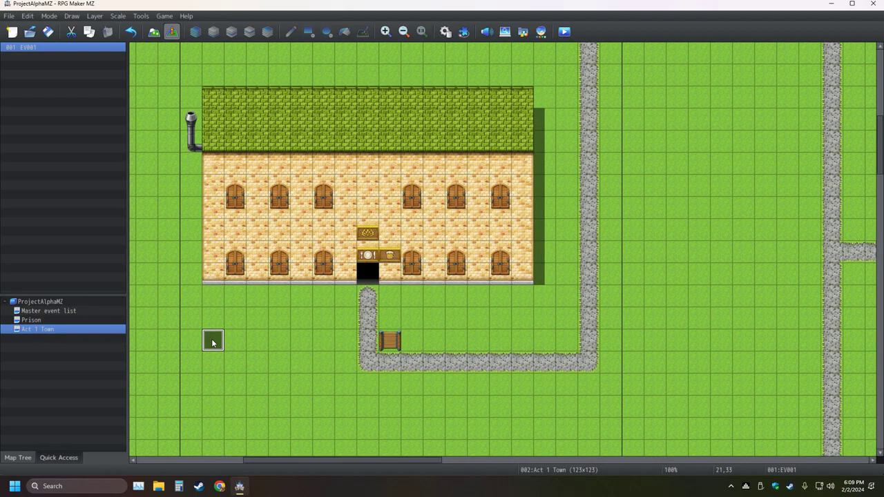
double_click(212, 342)
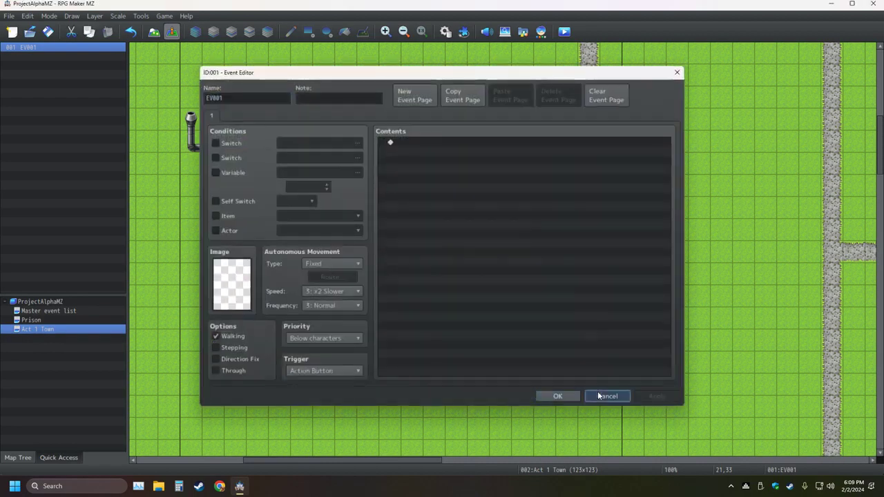
left_click(598, 391)
double_click(213, 339)
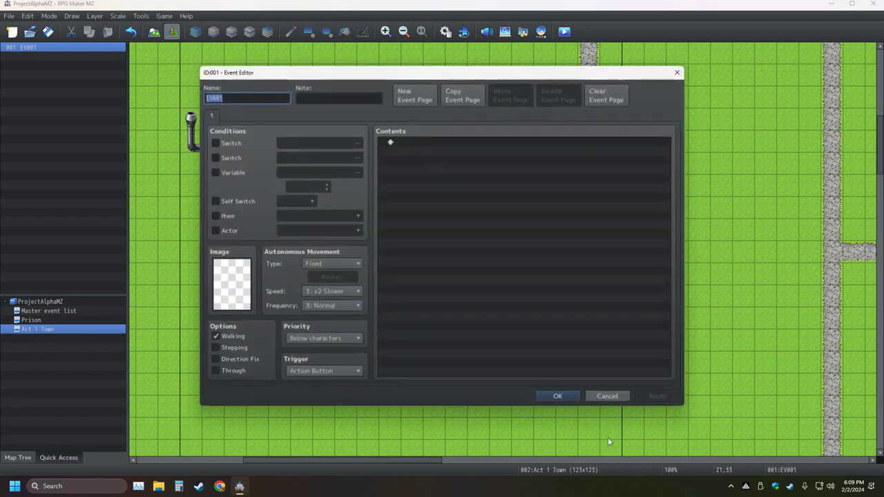
left_click(566, 397)
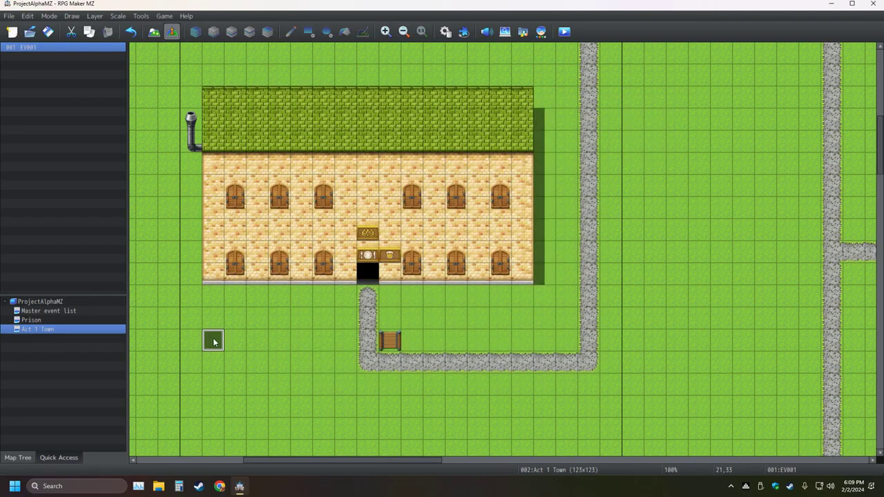
Delete the blank event on grass tile 21,33 and switch back to map editing
key("Delete")
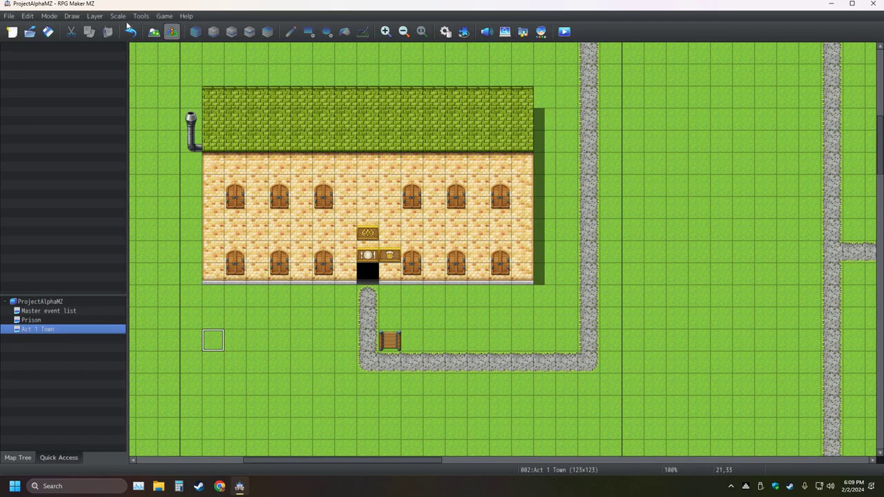
left_click(154, 31)
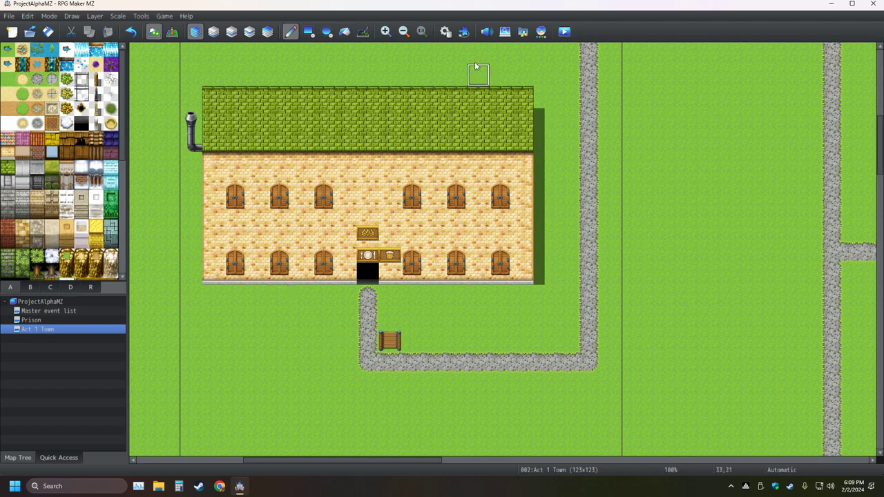
Open the database and look through its System 1, Troops and System 2 settings
left_click(445, 31)
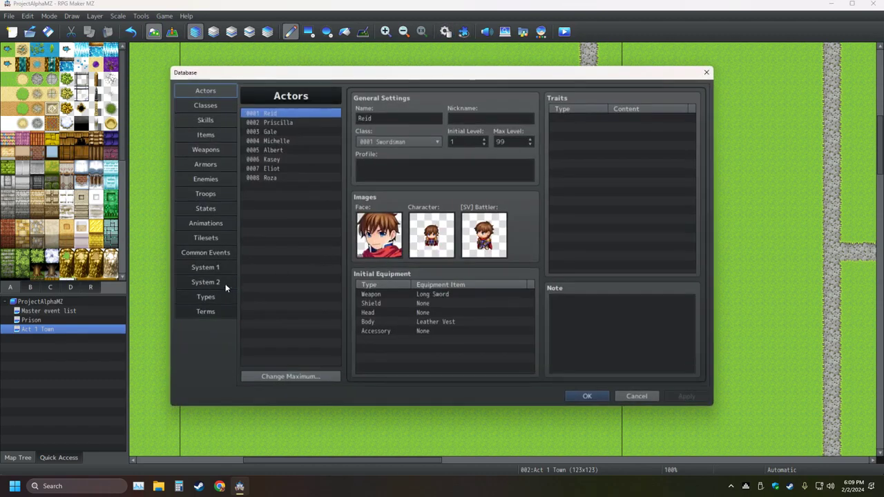
left_click(213, 268)
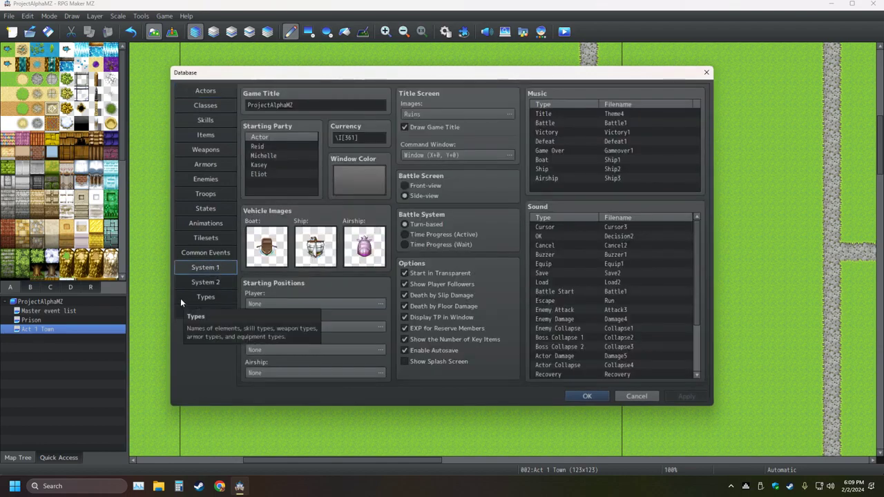
left_click(210, 182)
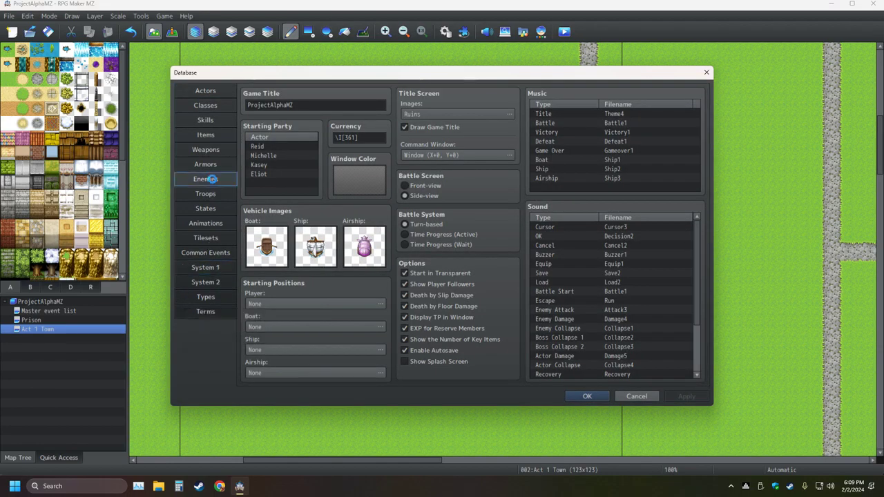
left_click(206, 195)
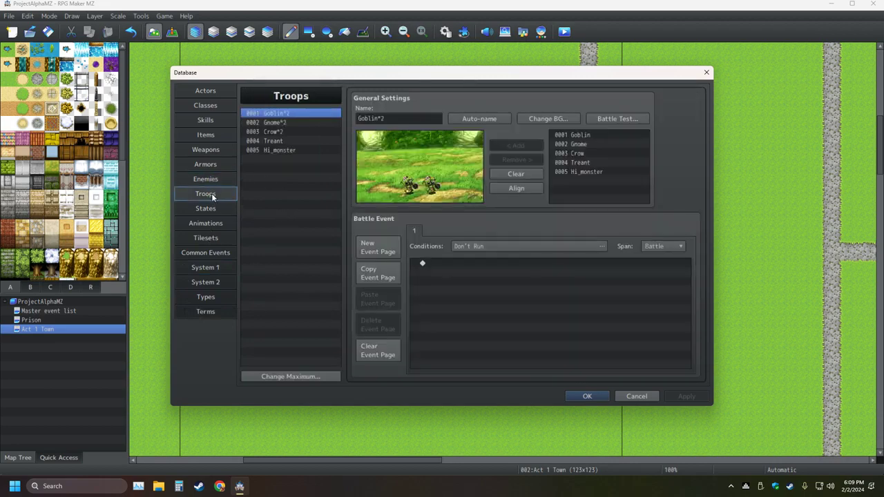
left_click(222, 269)
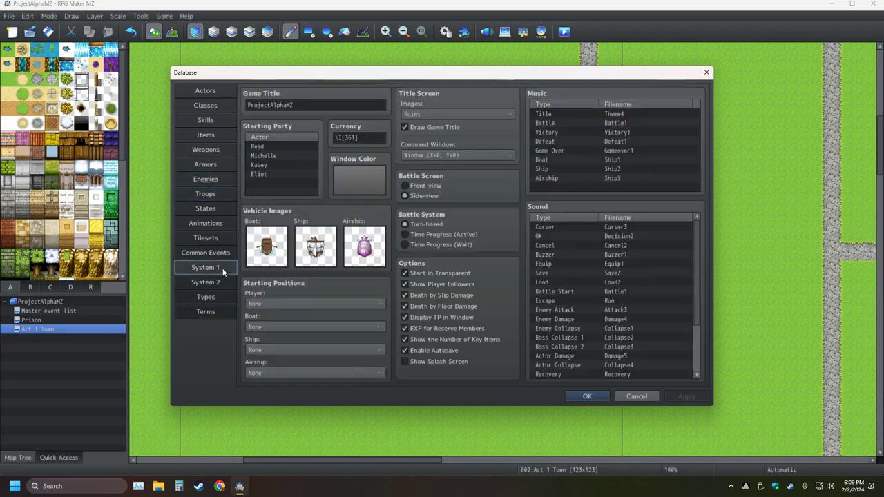
left_click(219, 283)
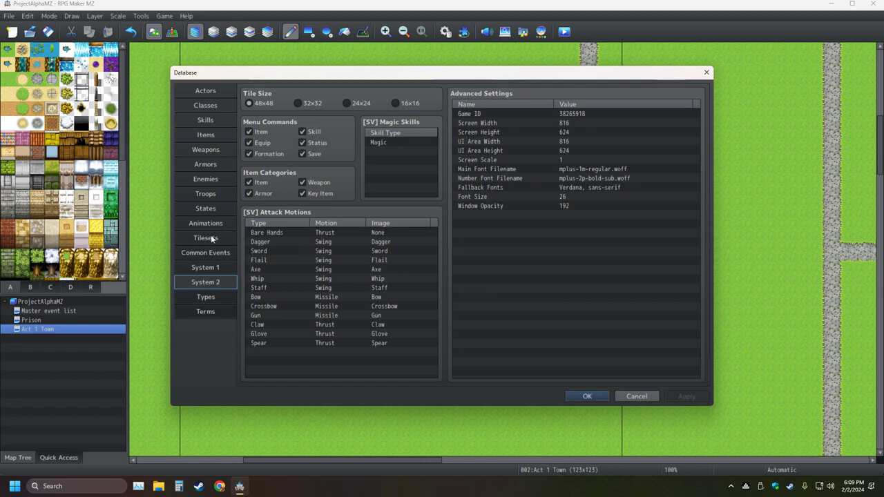
left_click(211, 195)
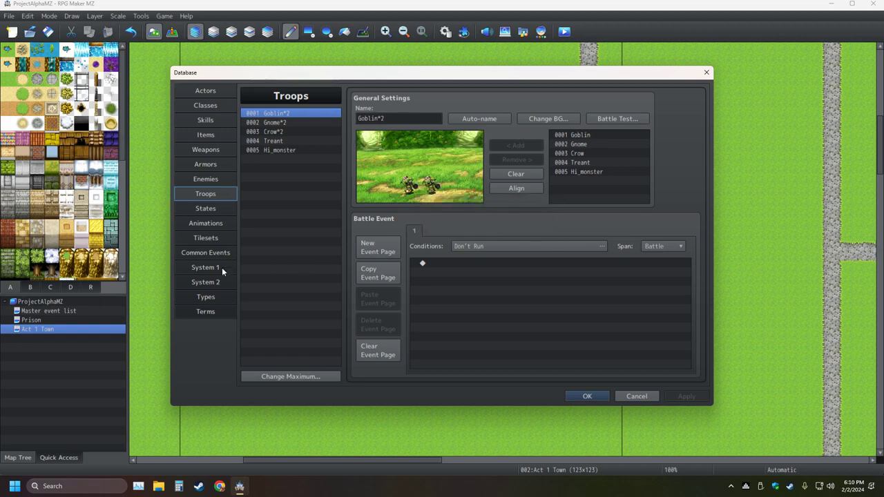
Set the Screen Width to 1920 in the System 2 advanced settings, and discard the database changes
left_click(214, 285)
double_click(570, 123)
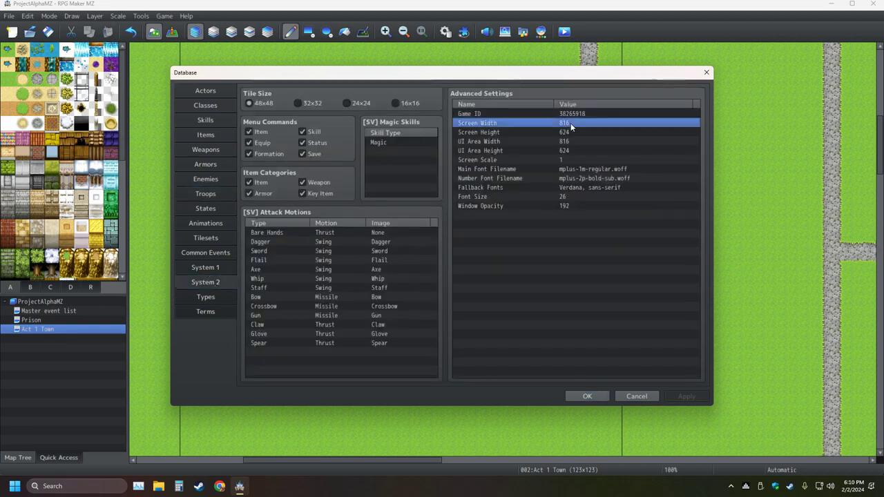
type("1920")
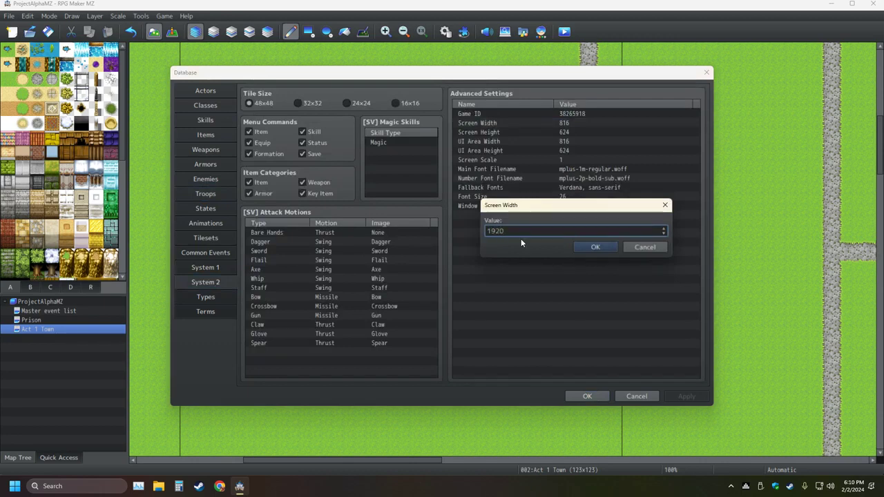
key("Return")
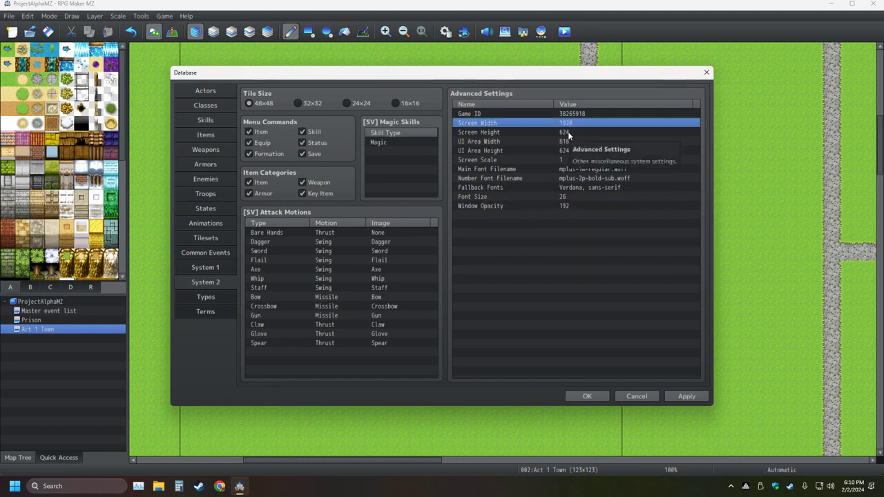
left_click(637, 395)
left_click(427, 257)
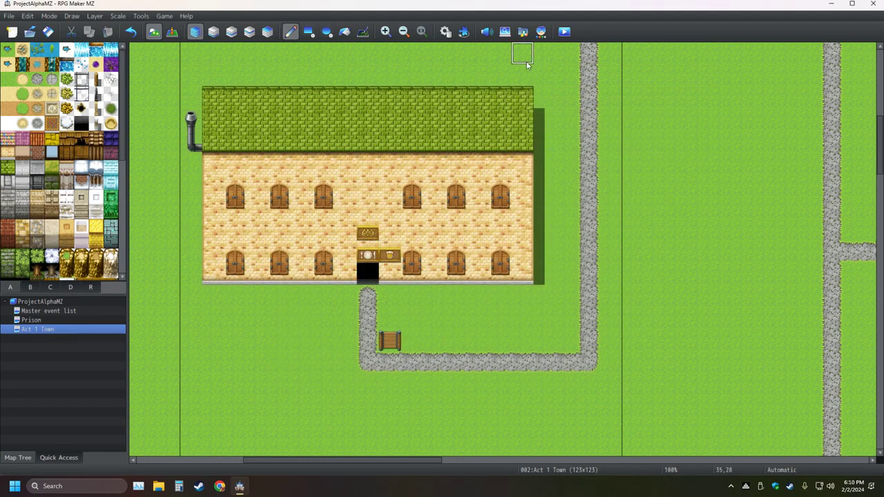
Reopen the database, set the Screen Width to 1920, and check the Goblin*2 battle preview under Troops
left_click(445, 31)
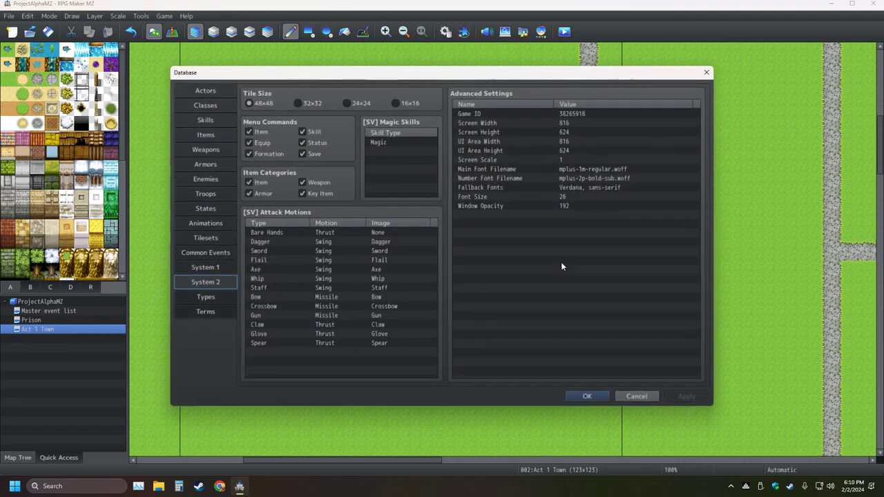
double_click(565, 123)
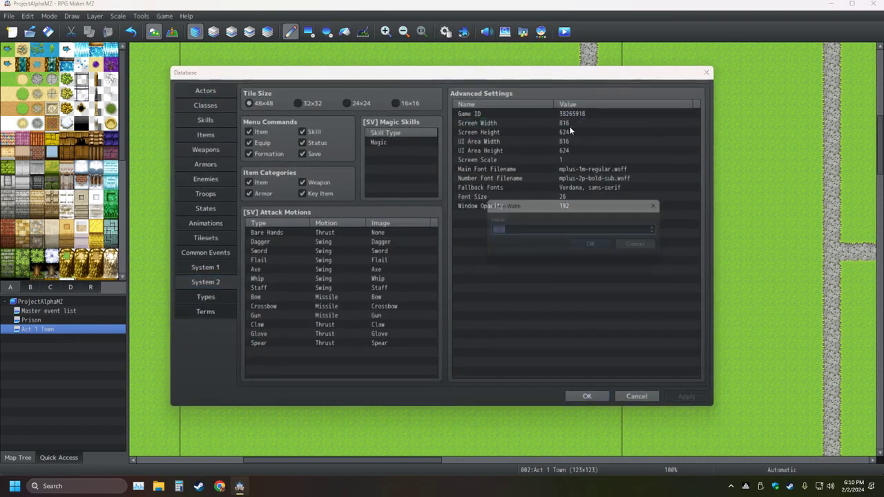
type("1920")
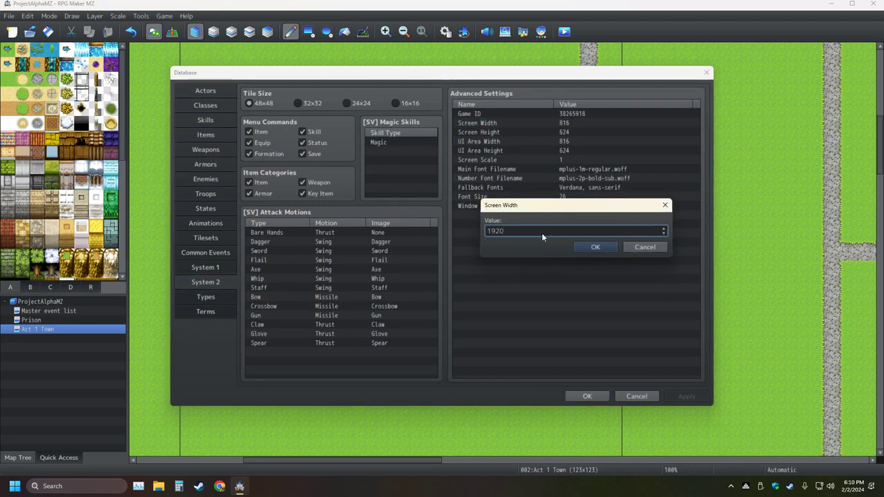
key("Return")
left_click(217, 194)
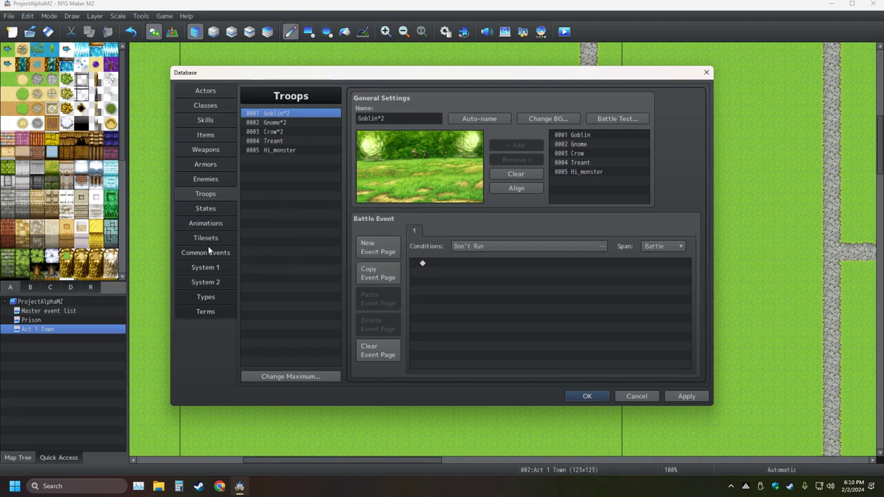
Set the Screen Width back to 816 in the System 2 advanced settings
left_click(207, 268)
left_click(227, 285)
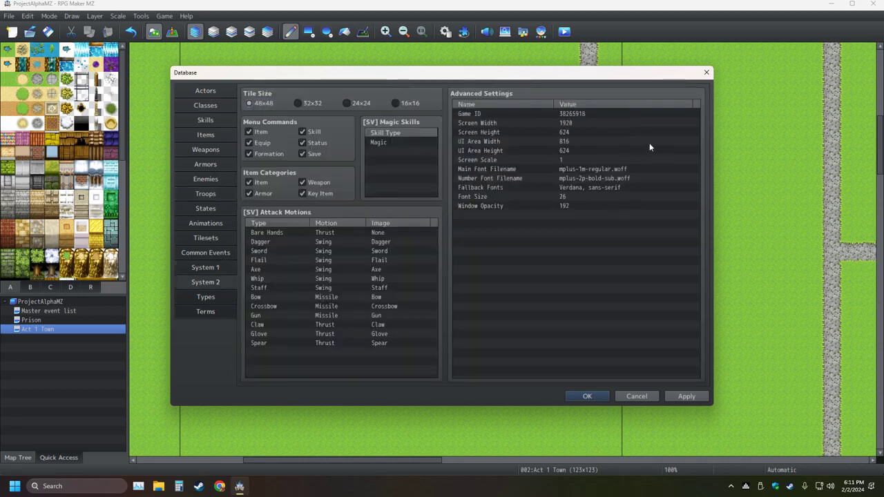
left_click(574, 120)
double_click(584, 126)
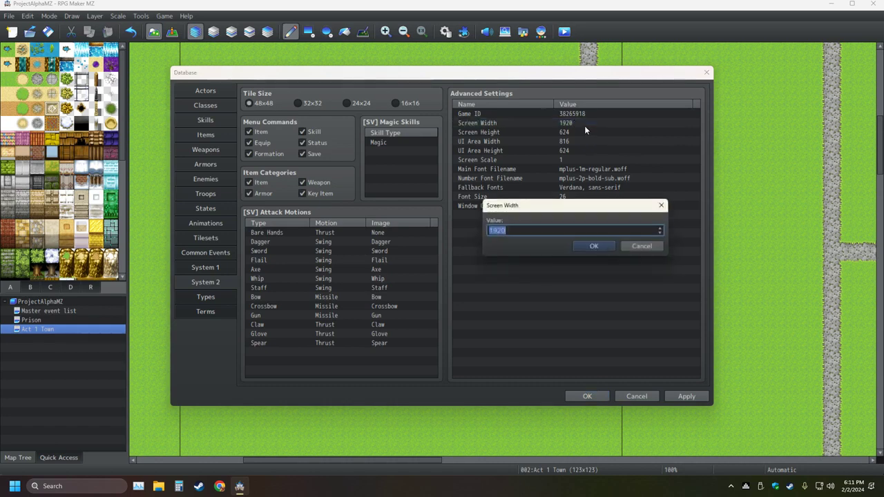
type("816")
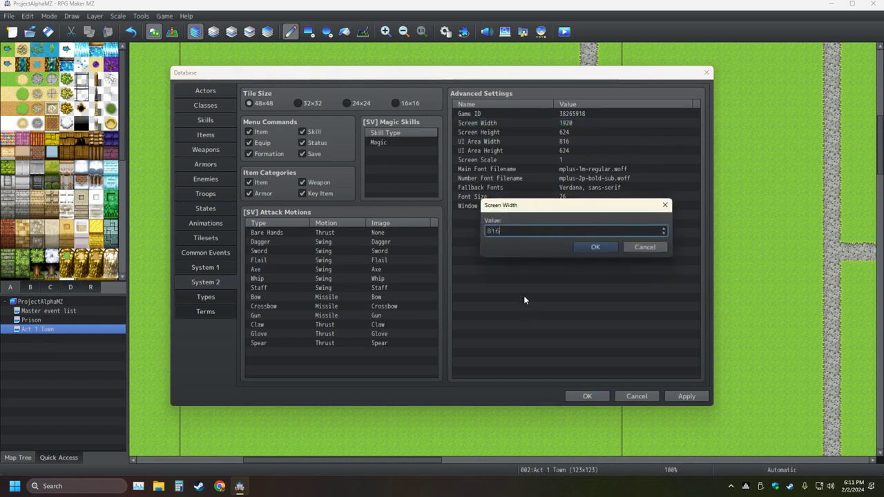
key("Return")
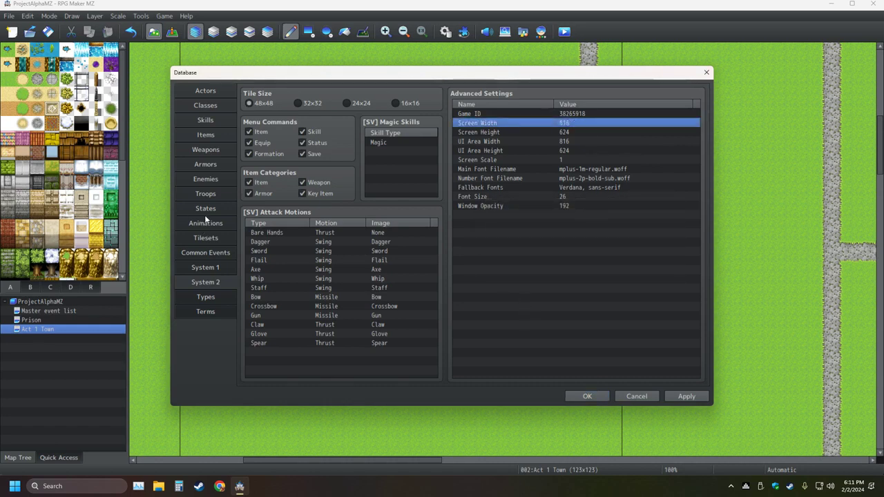
View the Troops battle preview and close the database without applying changes, and save the project
left_click(209, 195)
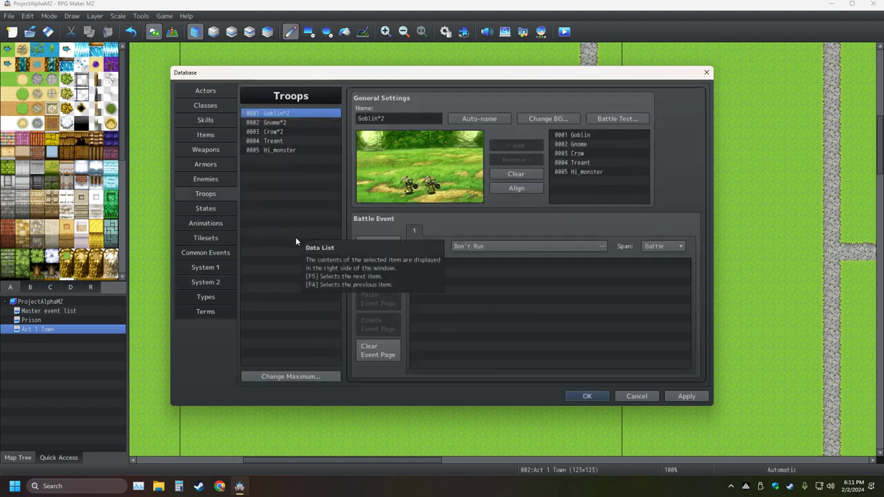
left_click(630, 396)
left_click(430, 255)
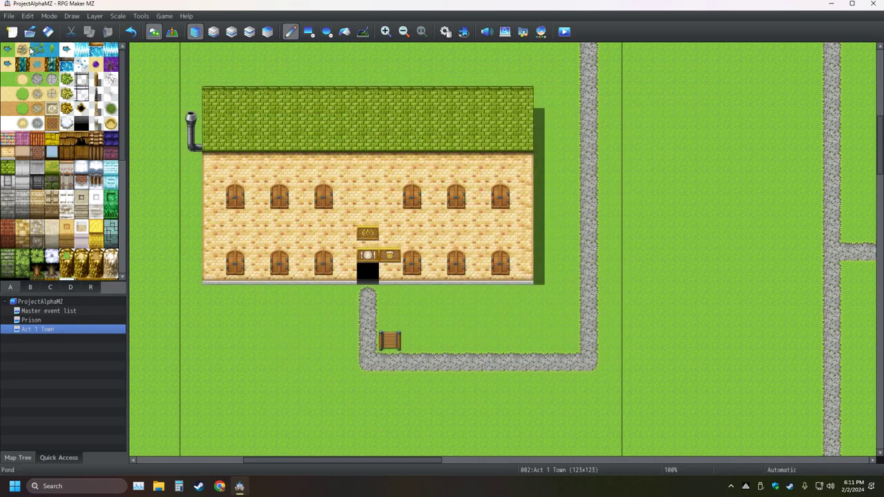
left_click(47, 31)
Examine the overall layout of the Act 1 Town map, including its buildings, roads, fences and fields
scroll(214, 163, "right", 10)
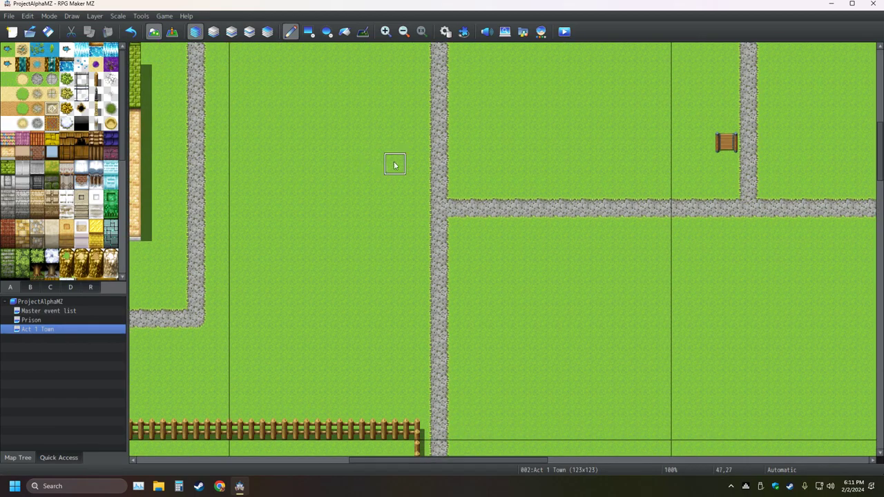
scroll(394, 164, "down", 4, "ctrl")
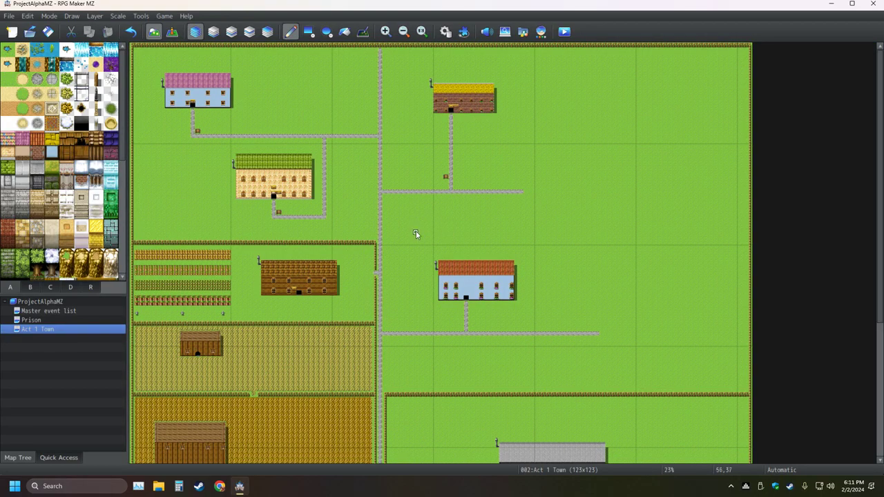
scroll(510, 213, "down", 1, "ctrl")
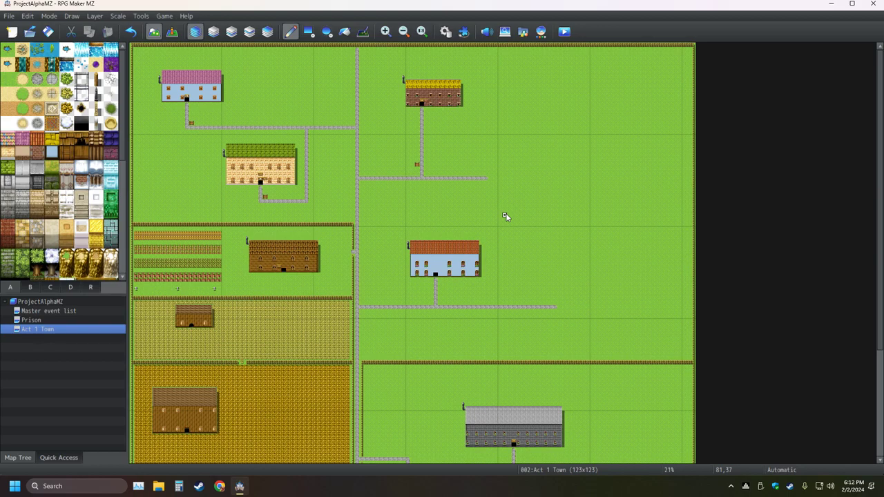
scroll(506, 217, "down", 3, "ctrl")
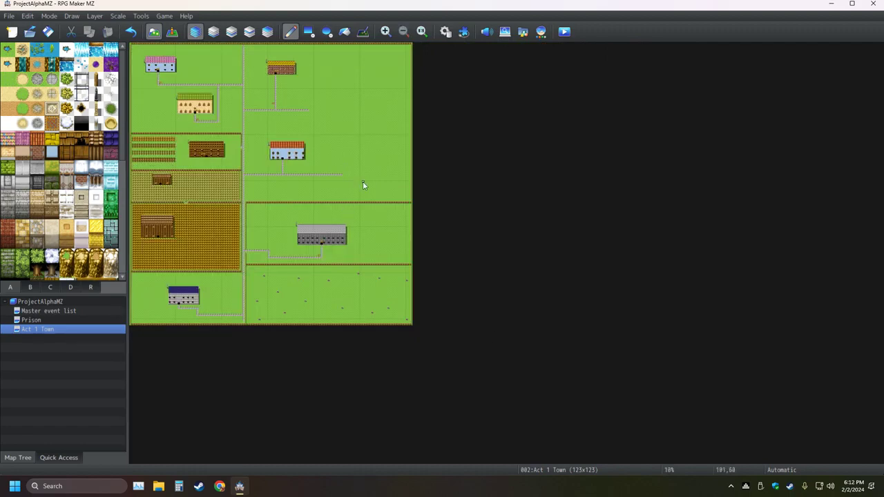
scroll(362, 183, "up", 2, "ctrl")
scroll(483, 201, "up", 3, "ctrl")
scroll(490, 204, "down", 3, "ctrl")
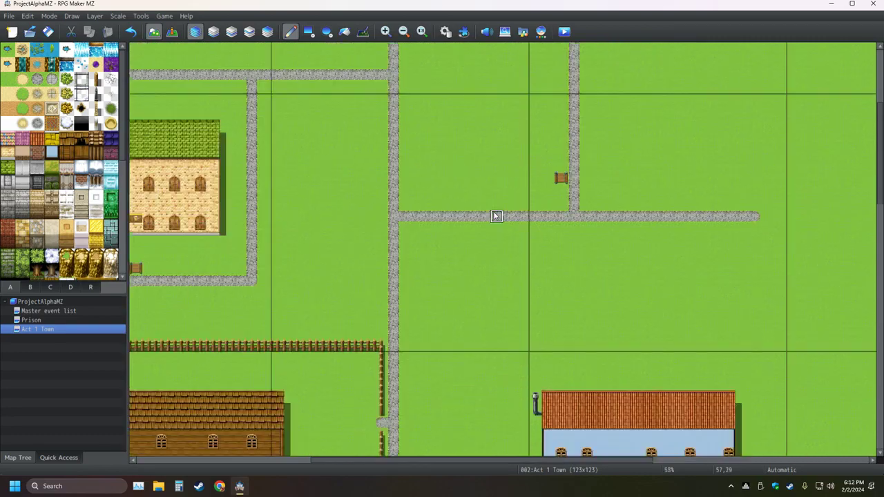
scroll(546, 206, "down", 3, "ctrl")
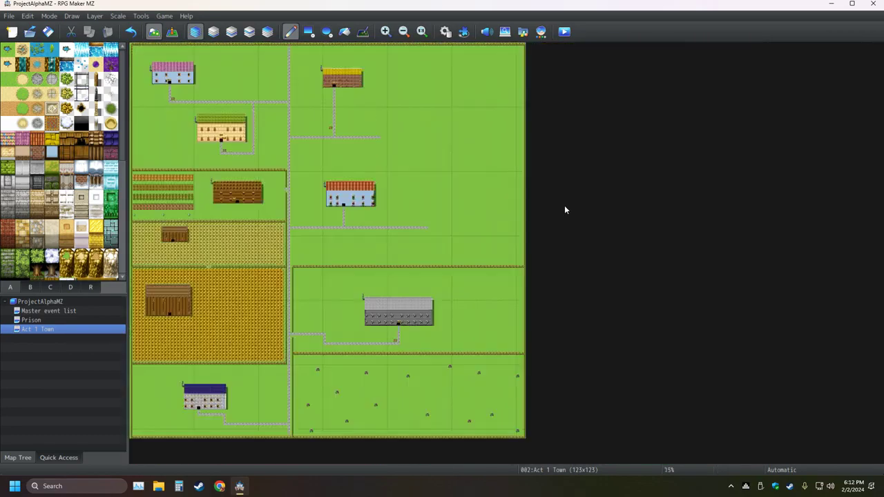
scroll(477, 222, "up", 1, "ctrl")
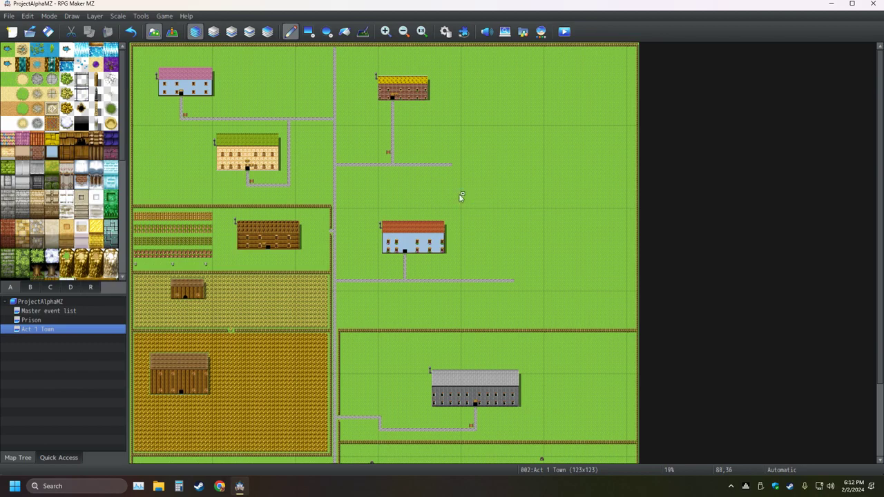
left_click(386, 32)
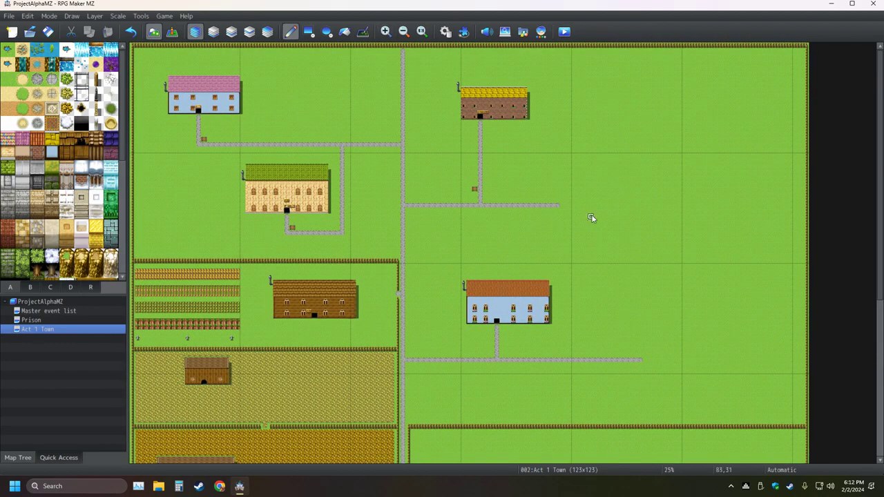
scroll(598, 216, "down", 1)
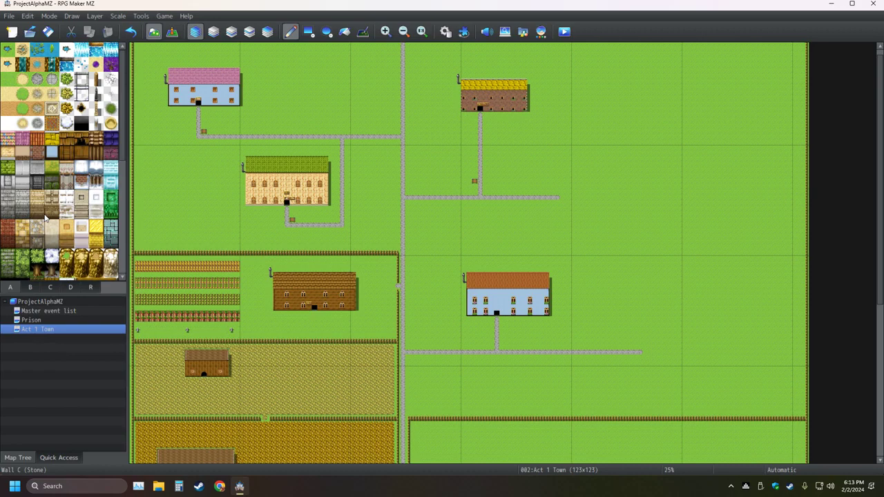
Open the Character Generator and randomize the male character four times
left_click(542, 34)
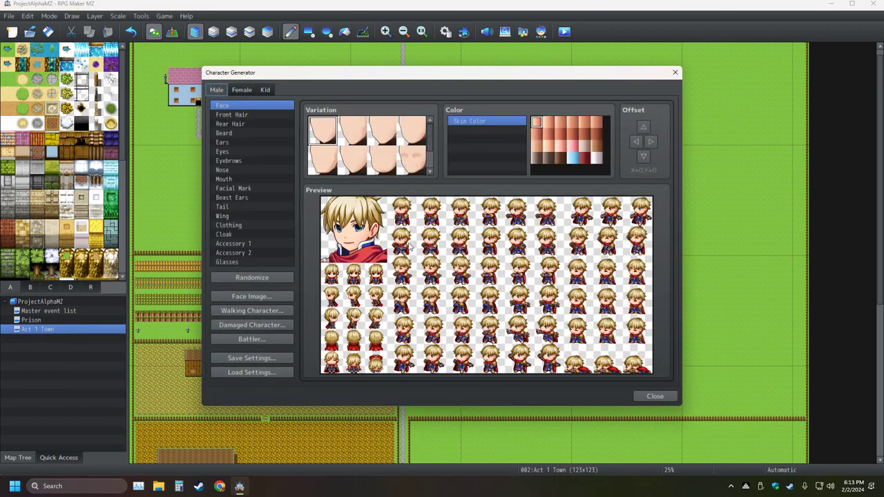
left_click(269, 279)
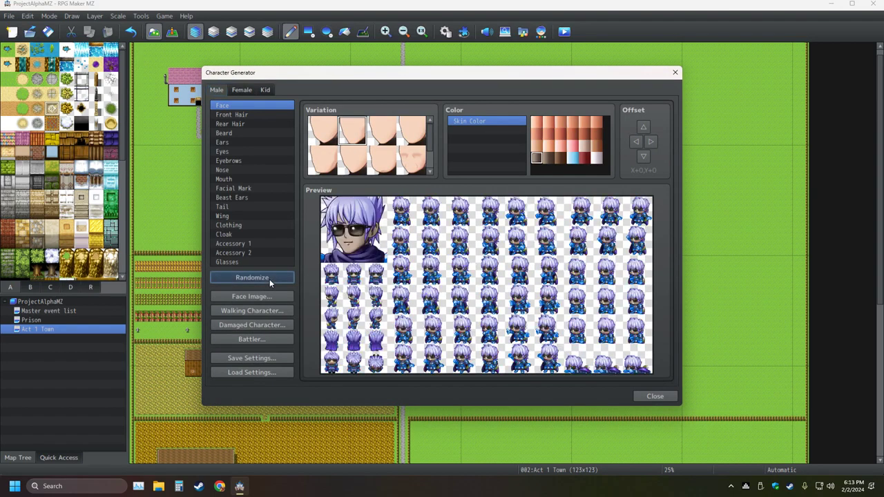
left_click(269, 279)
left_click(269, 279)
left_click(269, 279)
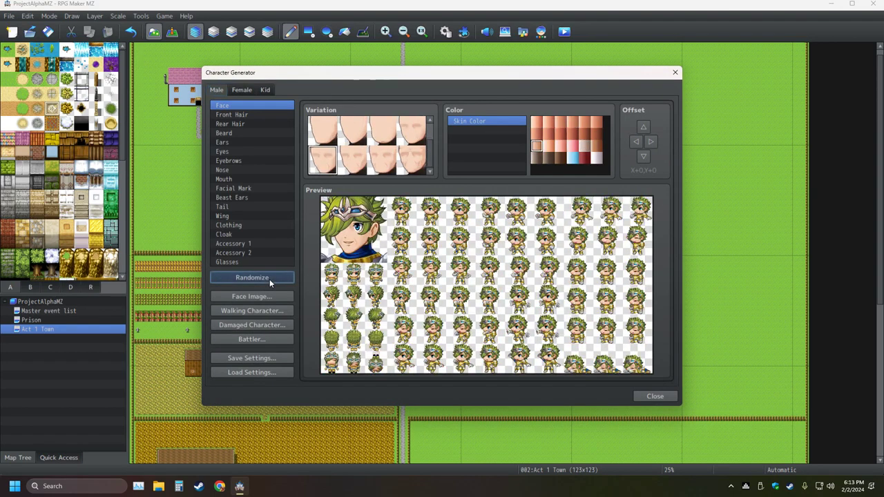
Randomize the male character four more times in the Character Generator
left_click(269, 279)
left_click(269, 279)
left_click(269, 279)
left_click(269, 279)
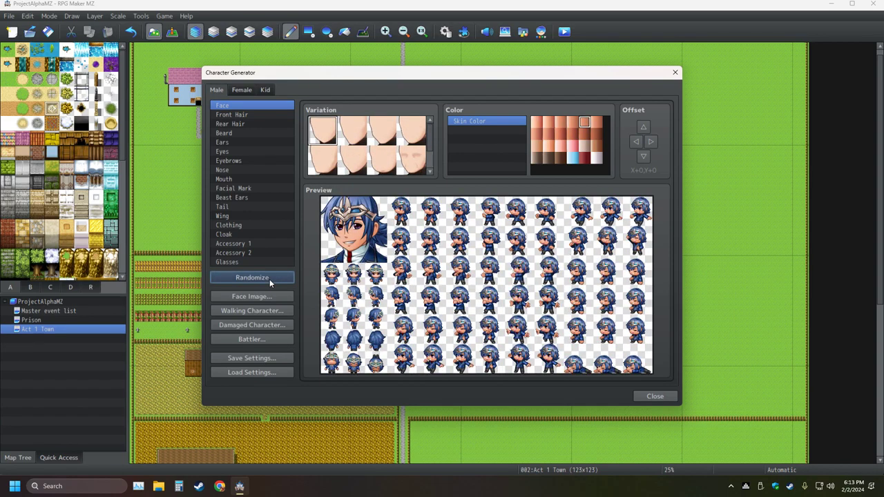
Switch to the Kid character type, randomize the character nine times, and close the Character Generator
left_click(265, 90)
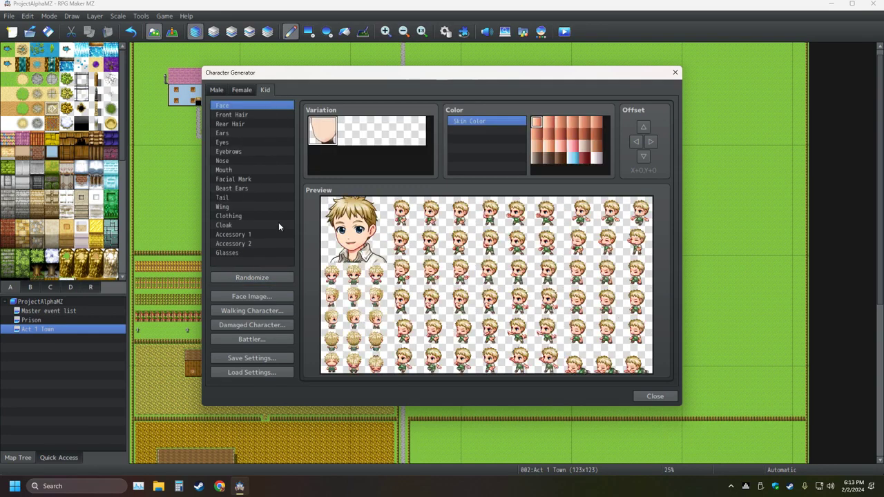
left_click(288, 279)
left_click(287, 278)
left_click(288, 278)
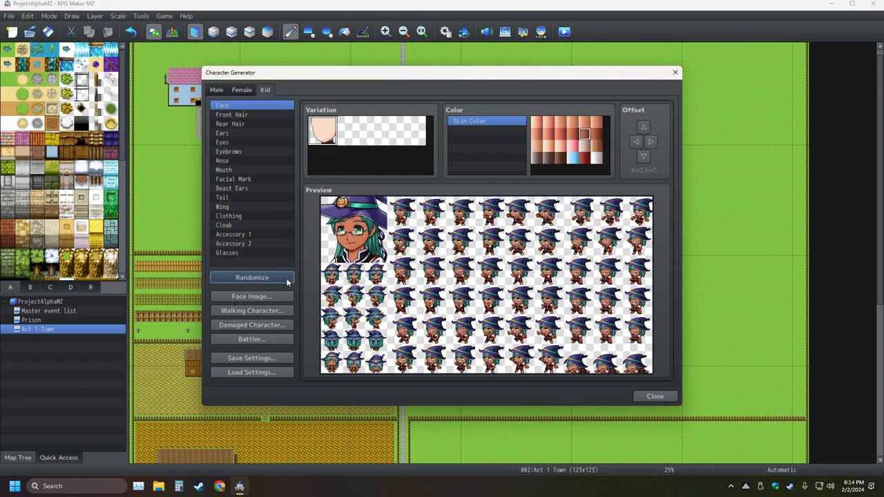
left_click(286, 277)
left_click(286, 278)
left_click(286, 277)
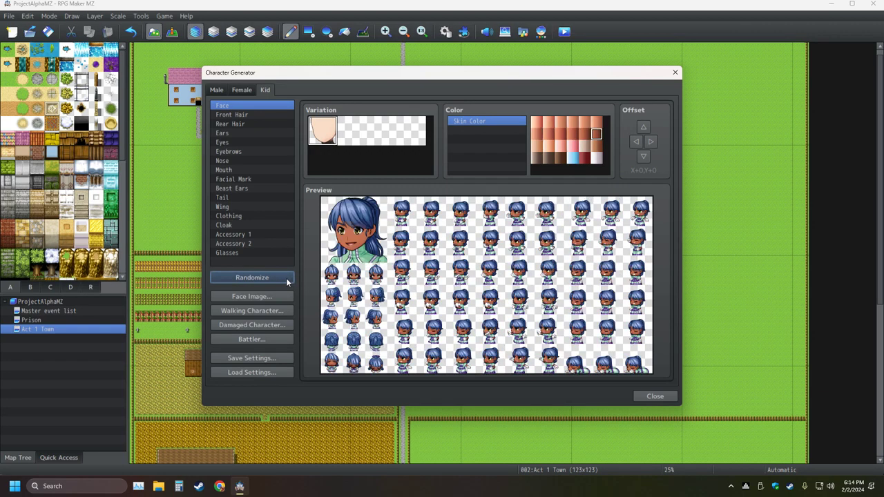
left_click(287, 279)
left_click(287, 279)
left_click(287, 279)
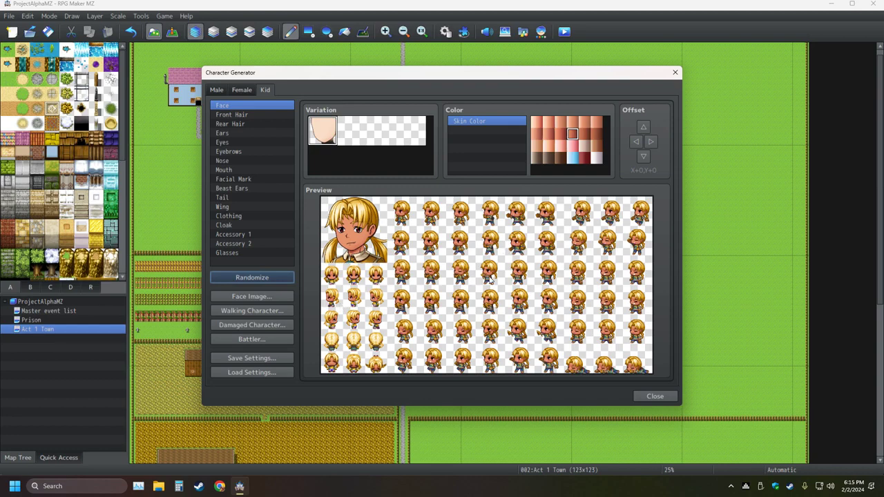
left_click(674, 73)
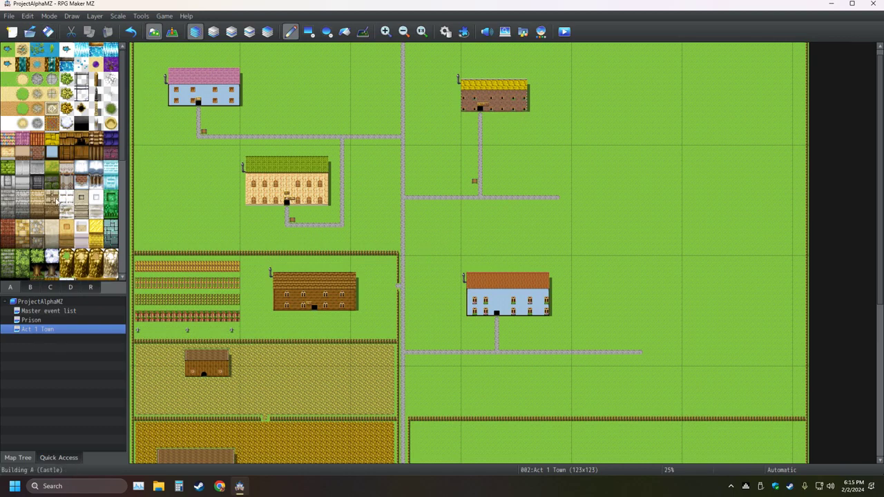
Try filling a rectangle of Forest A tiles on the open grass northeast of the orange-roofed blue house, and undo it
left_click(52, 153)
left_click(36, 181)
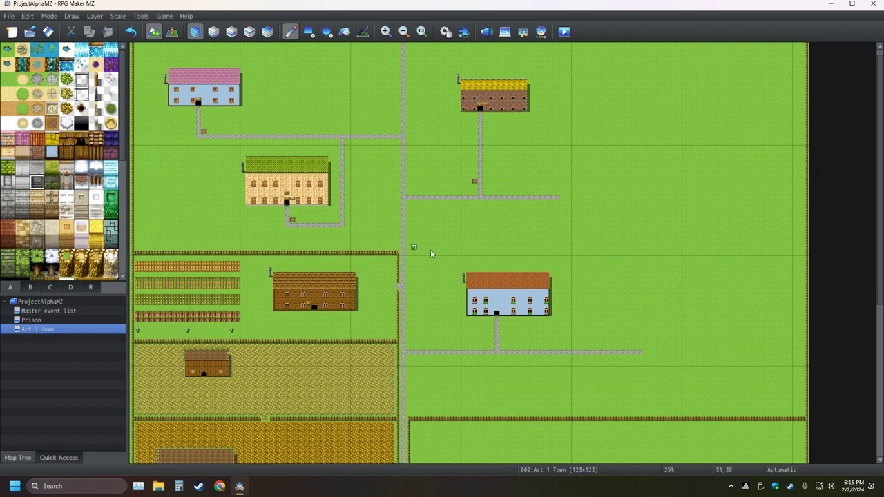
scroll(440, 257, "down", 2)
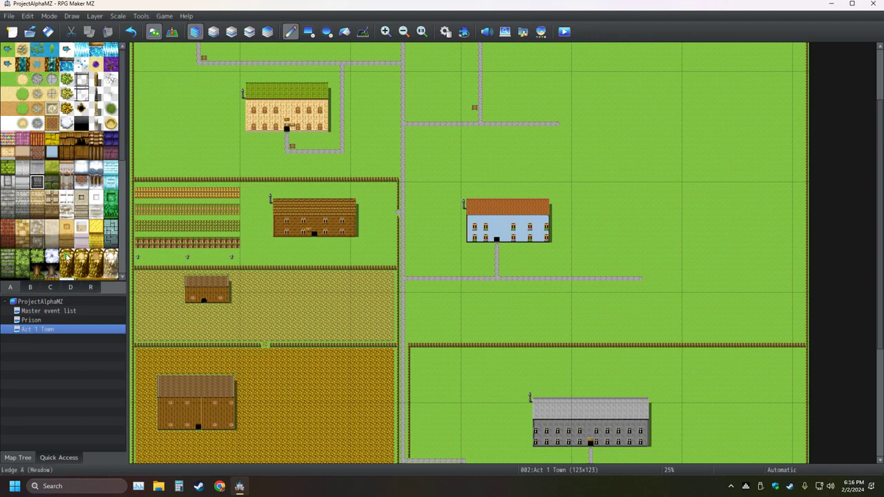
left_click(43, 259)
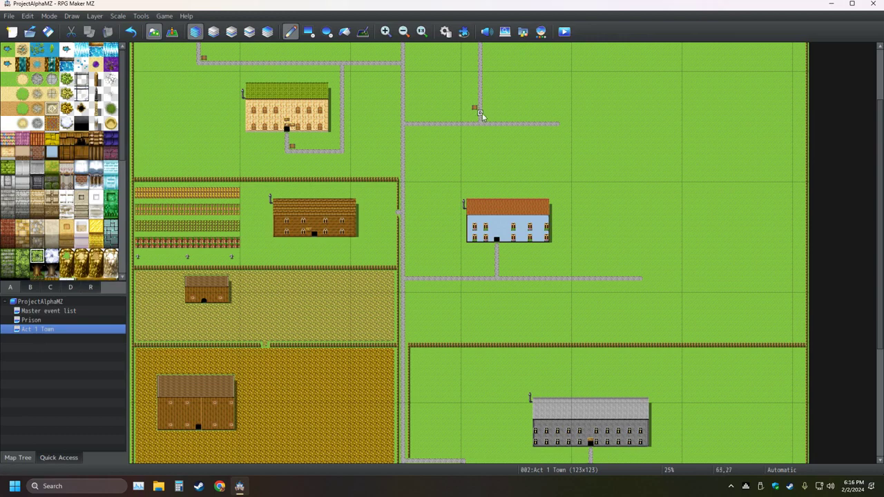
left_click(309, 31)
left_click_drag(600, 107, 725, 223)
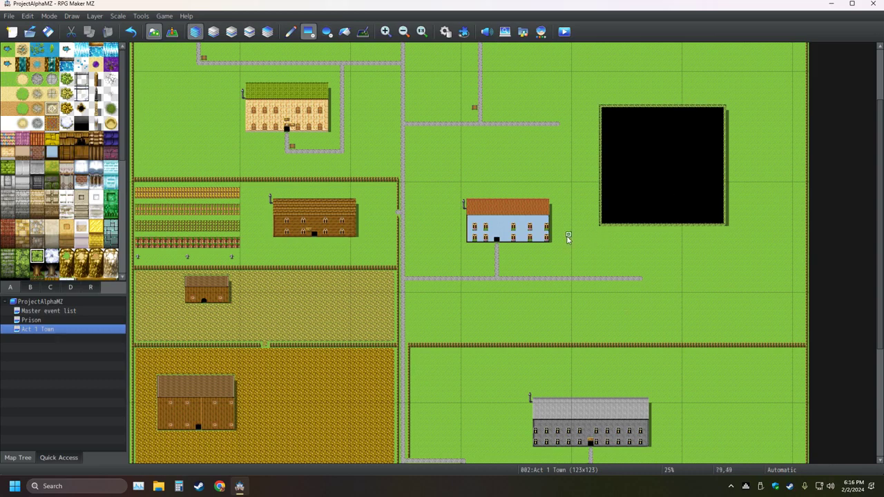
key("ctrl+z")
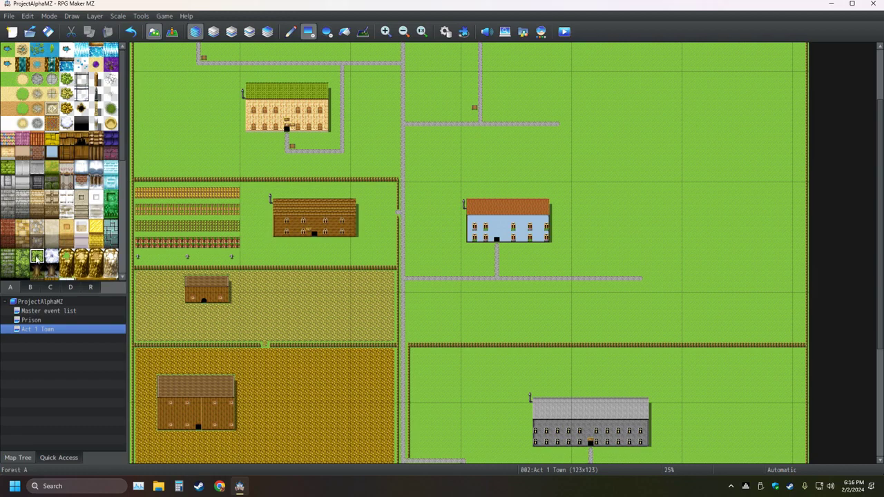
Try filling a tall rectangle with a green tree tile from tileset B on the eastern grass area, and undo it
left_click(30, 286)
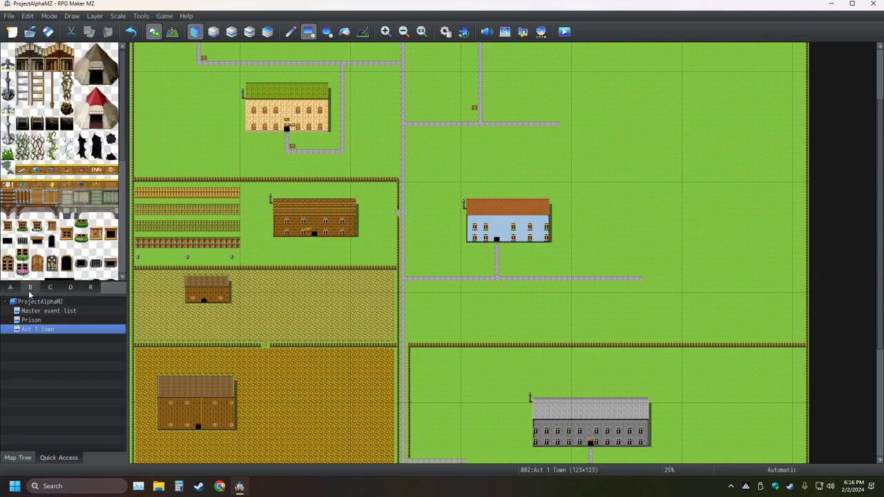
scroll(83, 247, "down", 5)
scroll(83, 247, "down", 1)
left_click(96, 228)
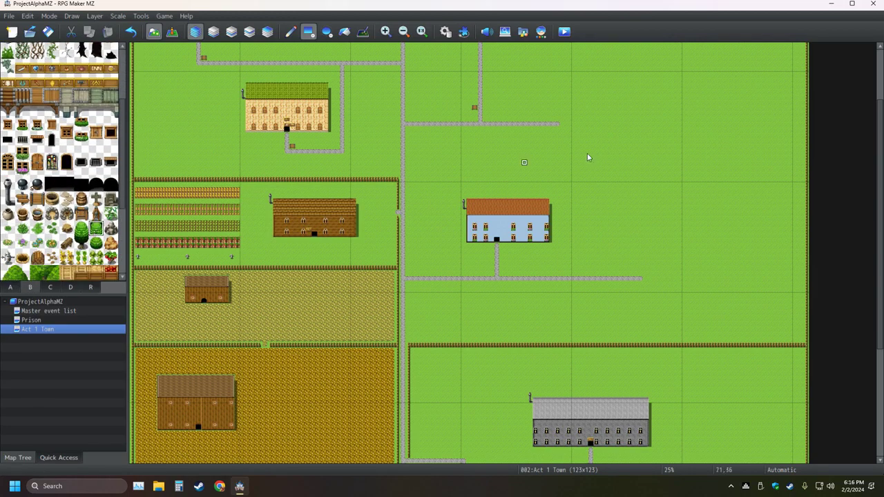
left_click_drag(653, 84, 750, 220)
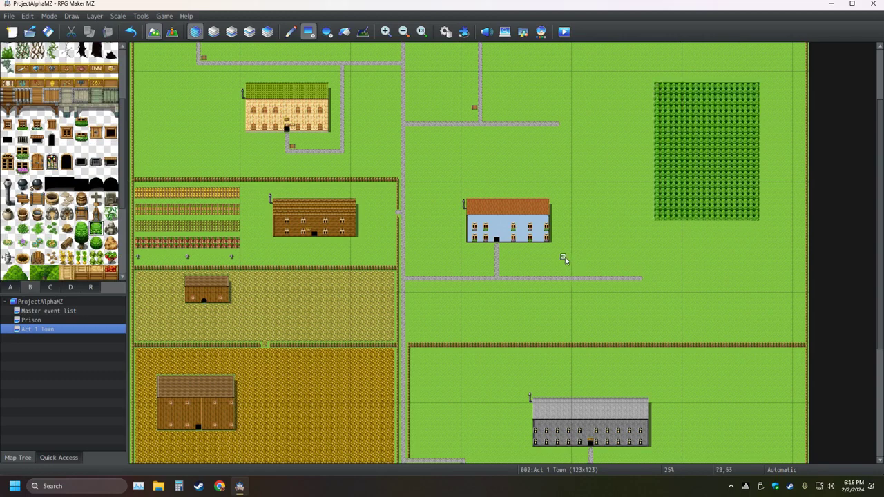
key("ctrl+z")
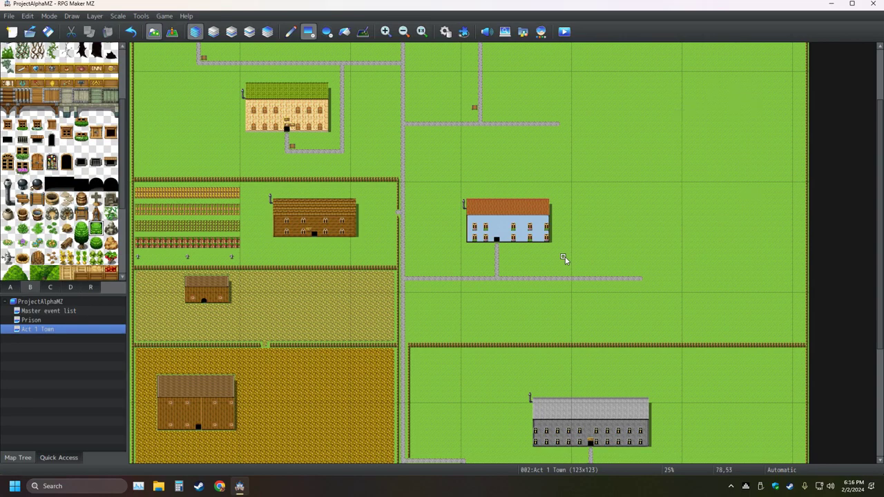
Try filling a rectangle with a pale wall tile from tileset A on the eastern grass area, and undo it
left_click(11, 289)
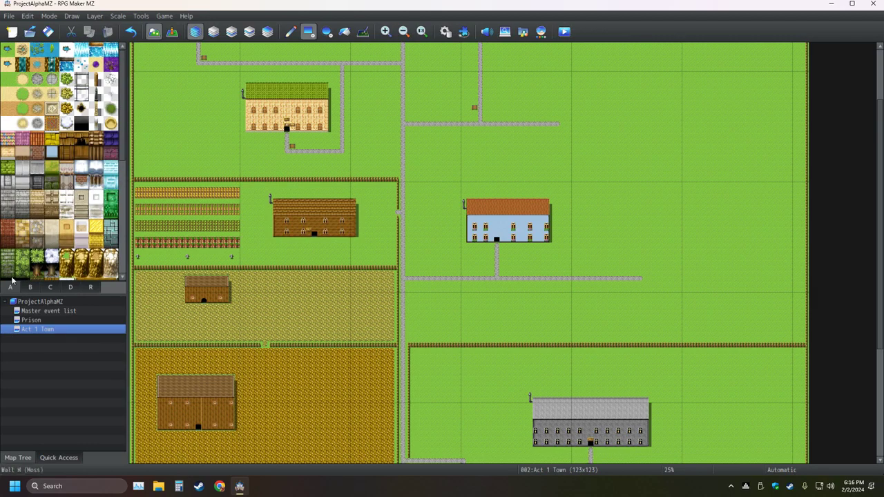
scroll(64, 254, "down", 1)
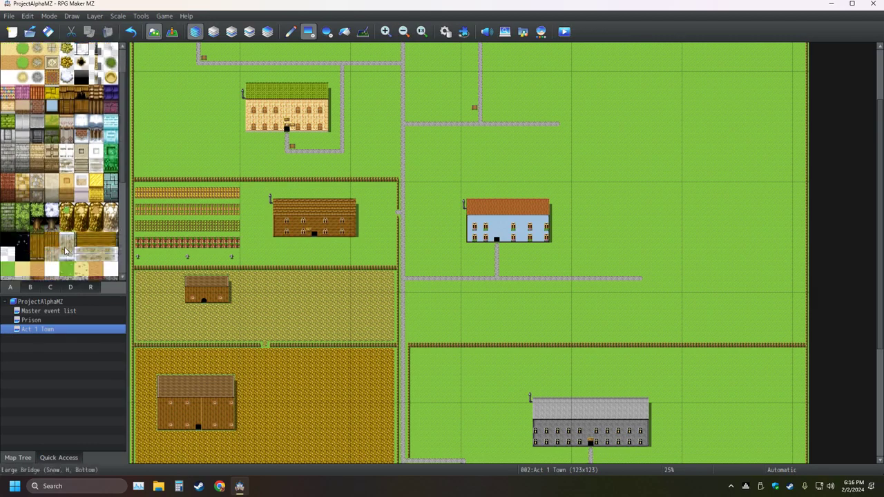
scroll(65, 251, "up", 1)
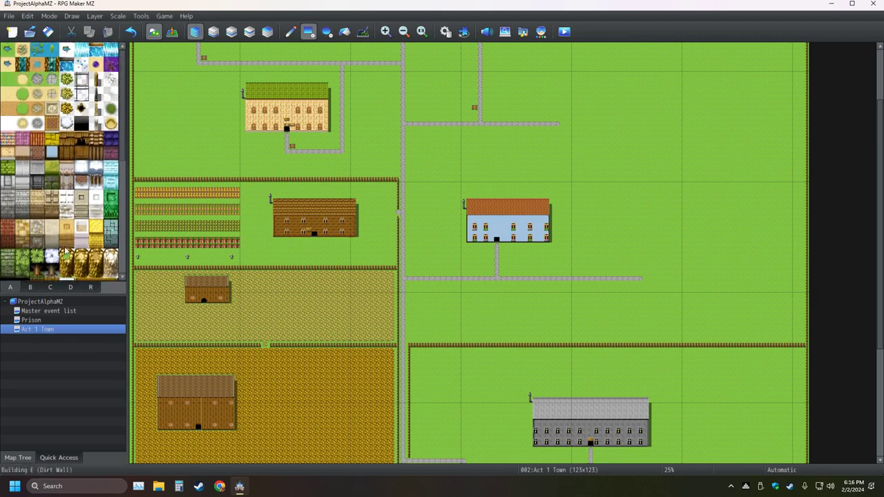
left_click(67, 182)
left_click_drag(630, 107, 718, 196)
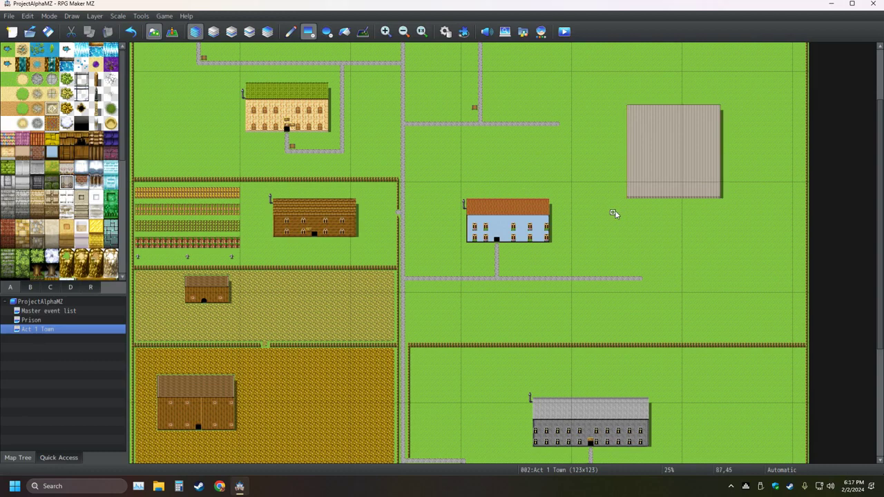
key("ctrl+z")
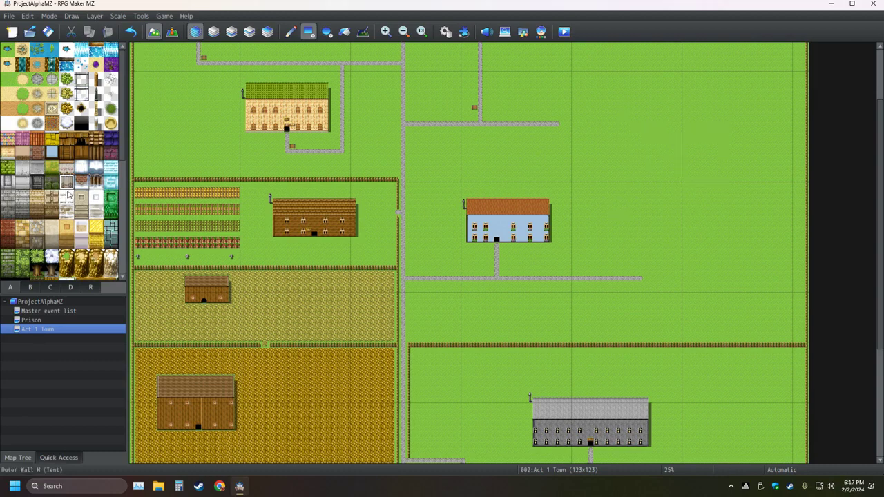
Try filling a large rectangle with the orange patterned ground tile from tileset A on the eastern grass, browse tileset B, and undo the fill
scroll(69, 196, "down", 5)
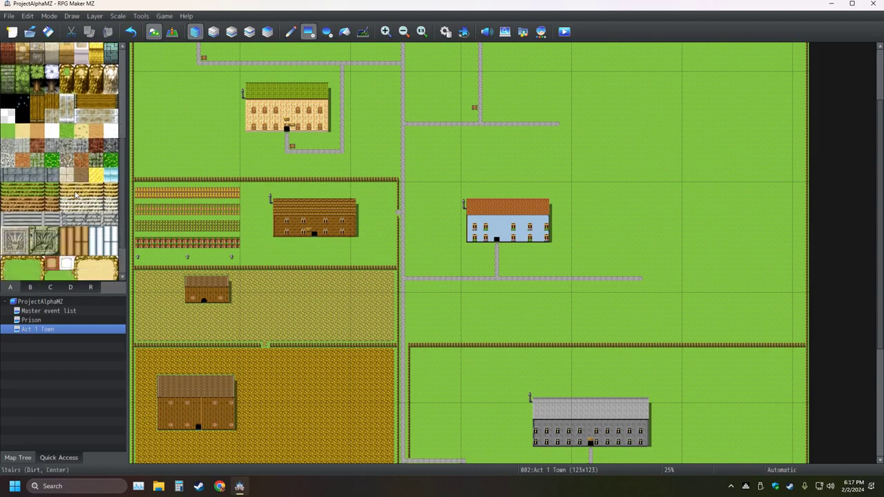
scroll(76, 197, "down", 3)
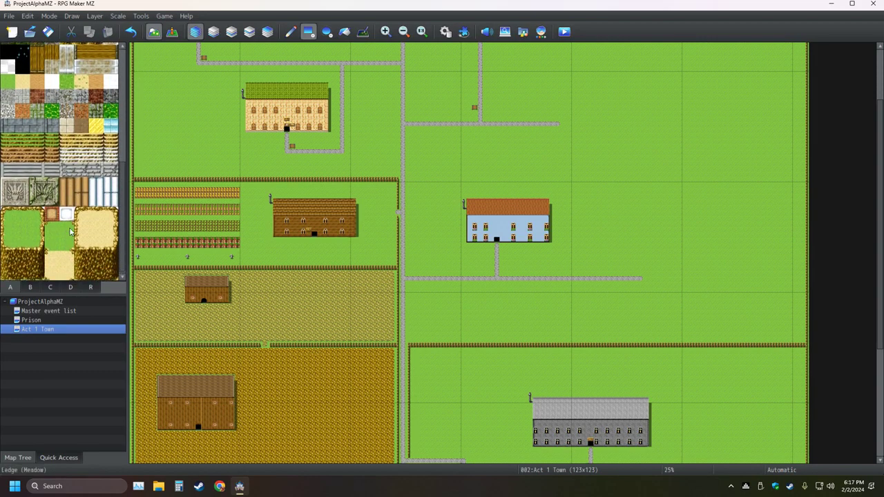
scroll(66, 226, "down", 10)
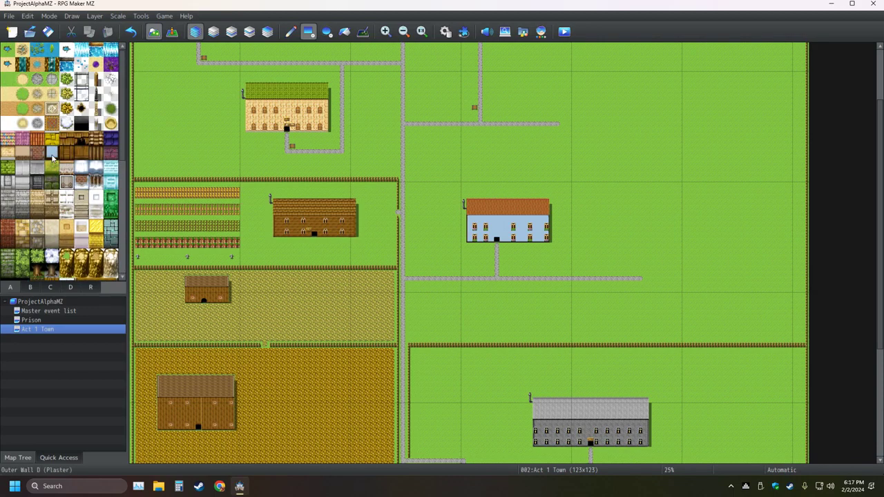
left_click(53, 125)
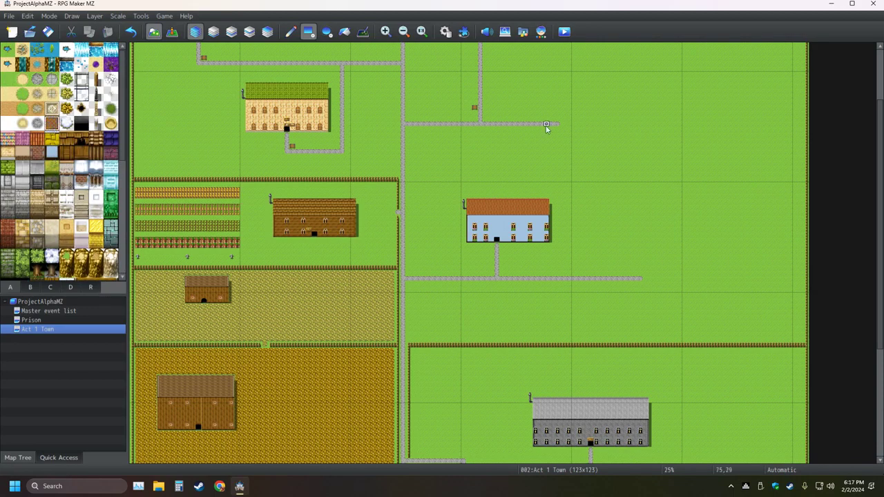
left_click_drag(624, 113, 746, 257)
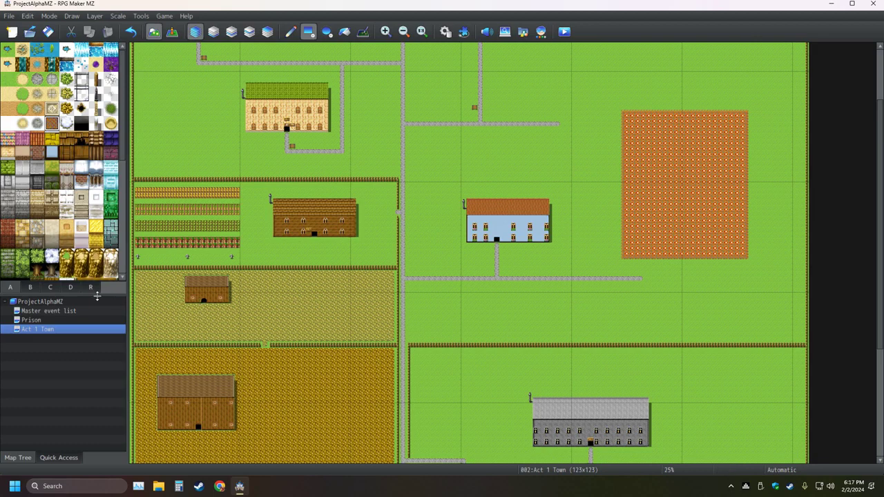
left_click(30, 287)
scroll(76, 245, "down", 2)
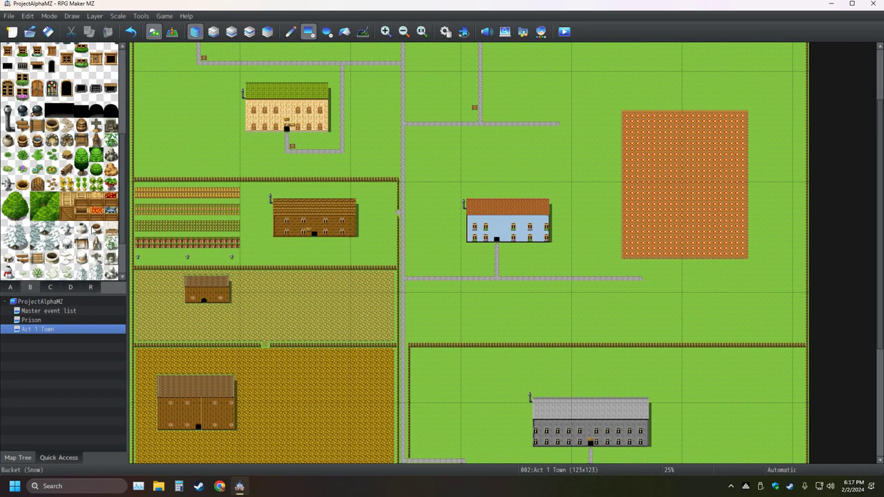
key("ctrl+z")
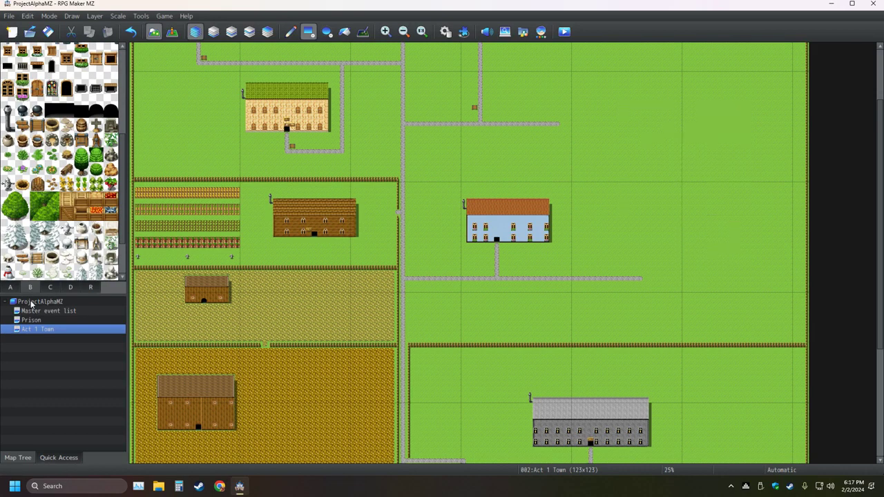
Return to the tileset A palette and view the farm's crop rows and scarecrows at 100% zoom
left_click(12, 289)
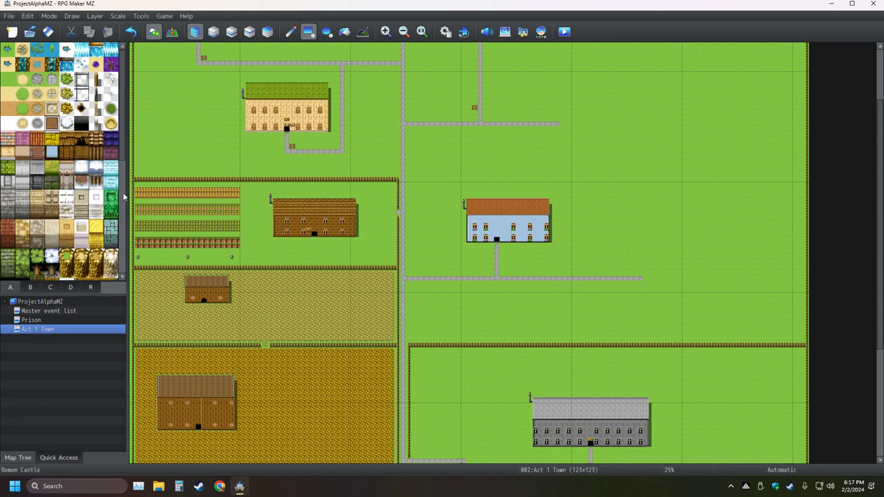
left_click(421, 31)
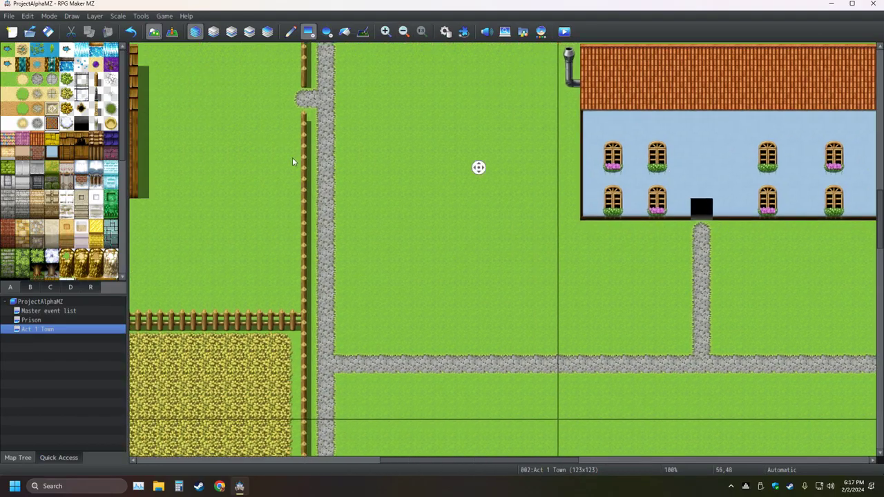
scroll(292, 160, "left", 15)
scroll(292, 161, "up", 2)
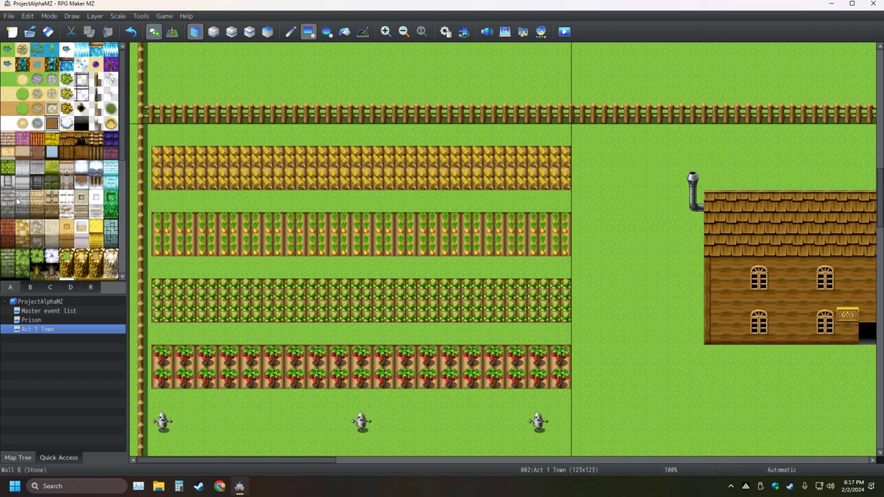
right_click(65, 330)
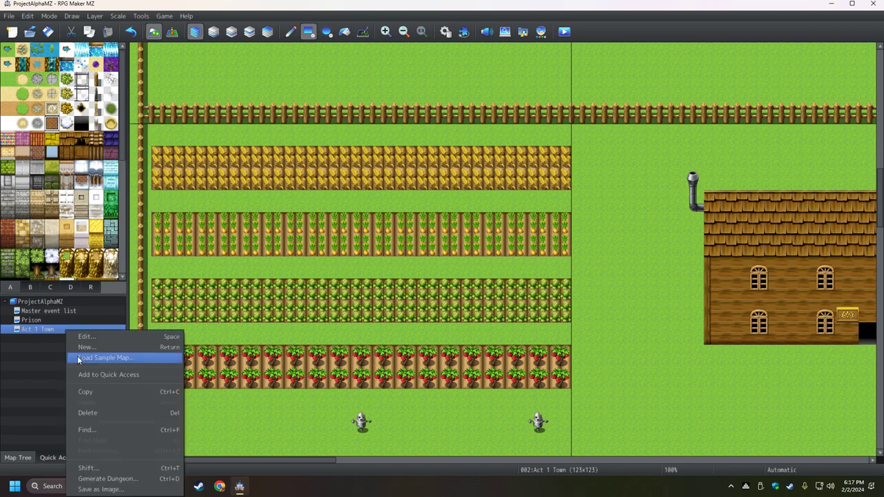
left_click(100, 348)
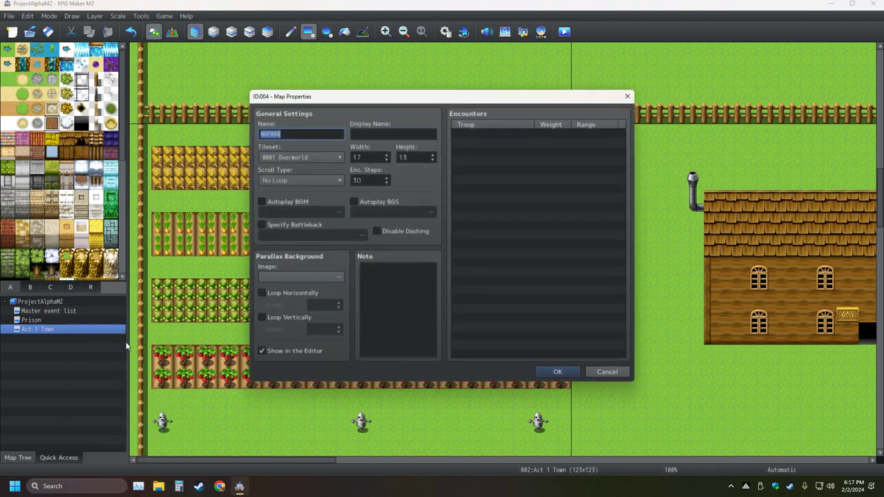
left_click(587, 376)
Add a new 17 by 13 map beneath Act 1 Town, keeping the default properties and the 0001 Overworld tileset
right_click(17, 352)
left_click(38, 348)
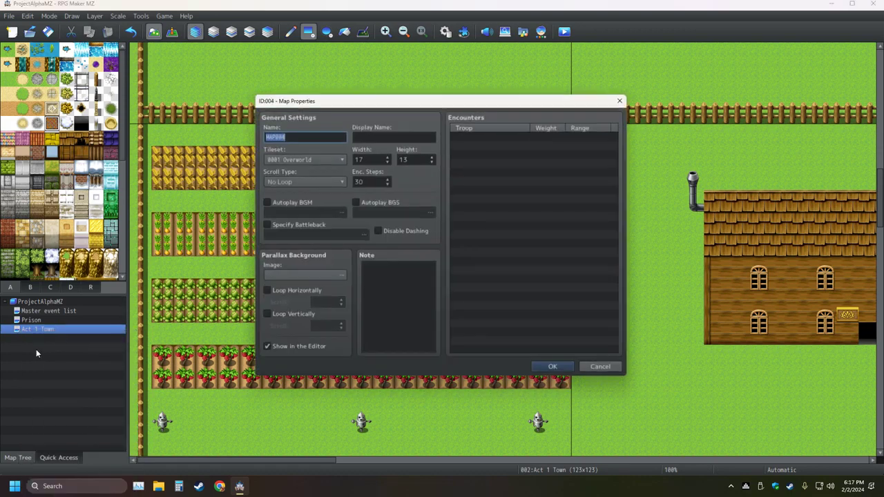
left_click(556, 371)
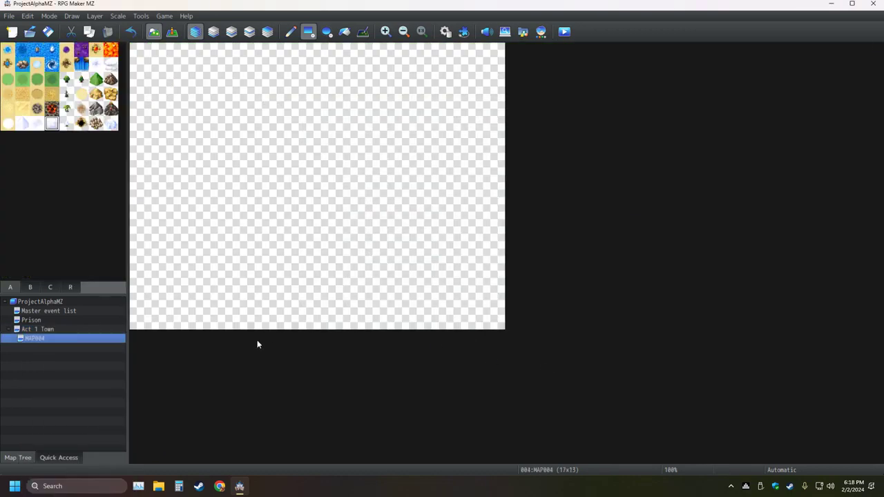
right_click(57, 340)
left_click(82, 339)
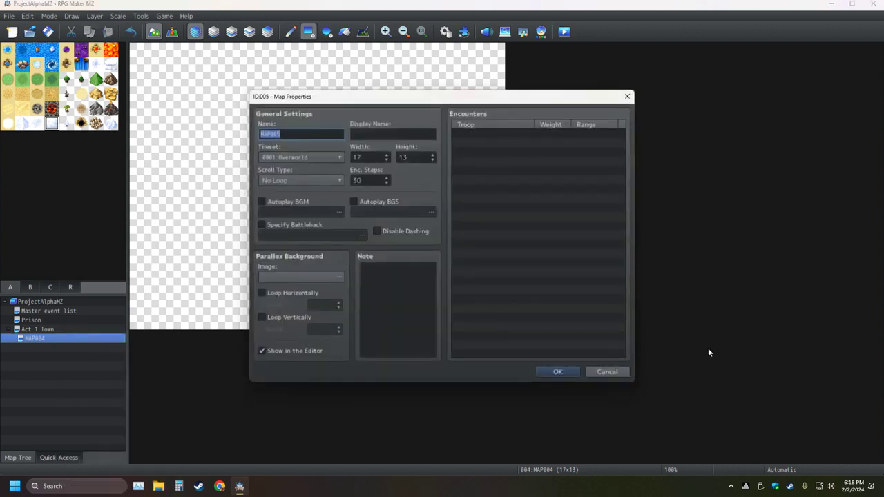
left_click(543, 371)
Change the tileset of MAP004 to 0002 Outside in its map properties
right_click(76, 337)
left_click(80, 339)
left_click(303, 157)
left_click(304, 183)
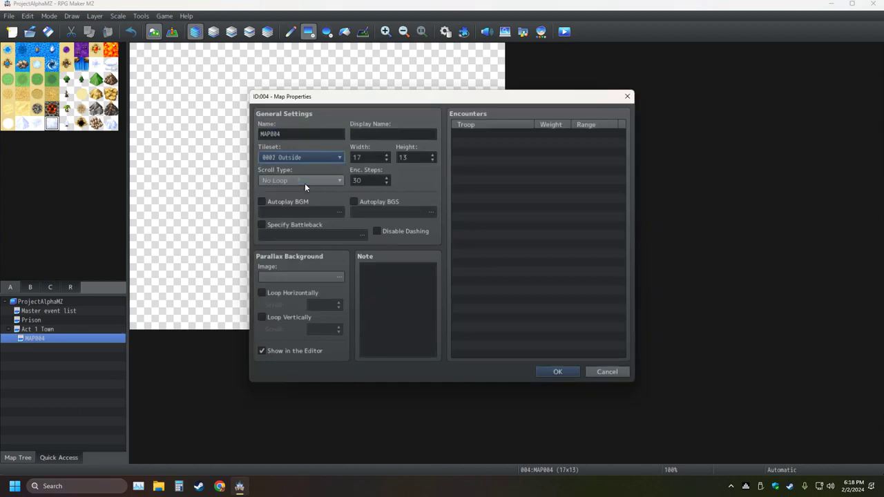
left_click(556, 371)
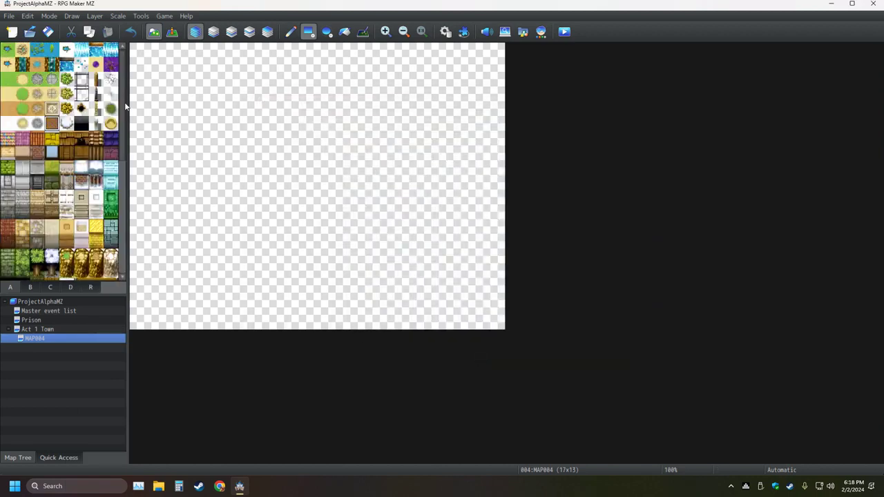
Try drawing wooden fence sections along the west, east, north and south edges of the blank map at 150% zoom, and undo them all
left_click(100, 83)
left_click(386, 31)
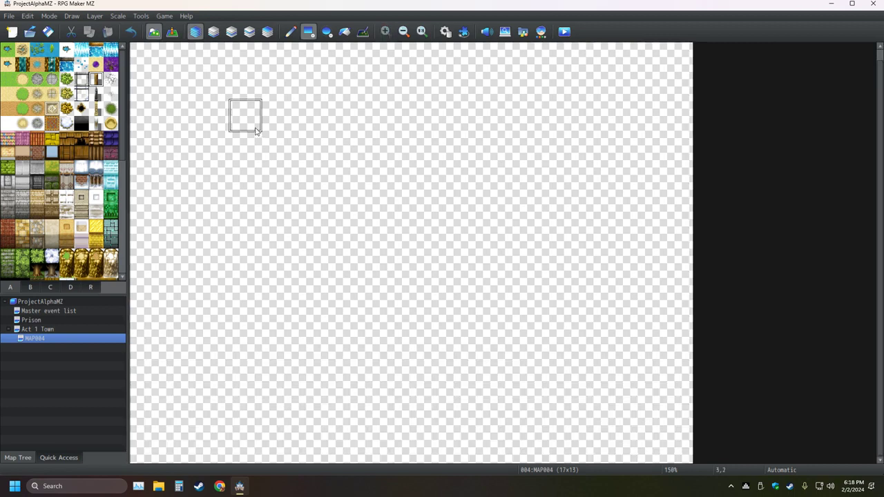
left_click_drag(143, 62, 143, 156)
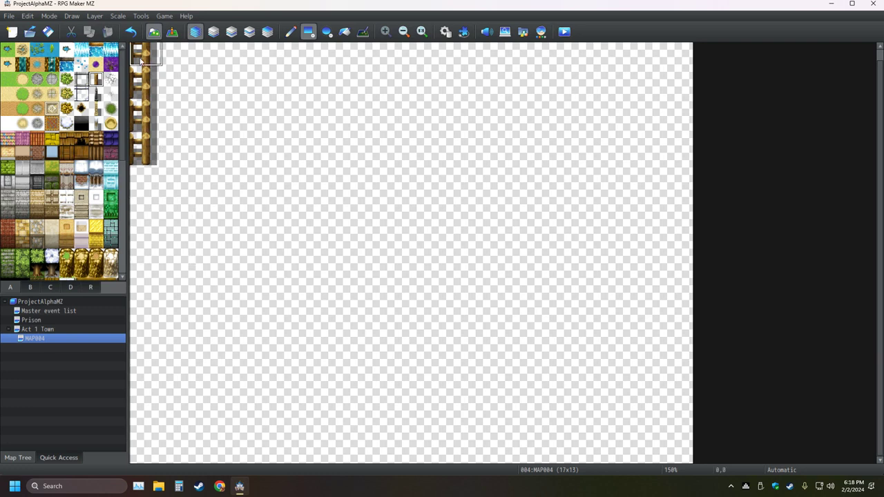
left_click_drag(676, 55, 677, 190)
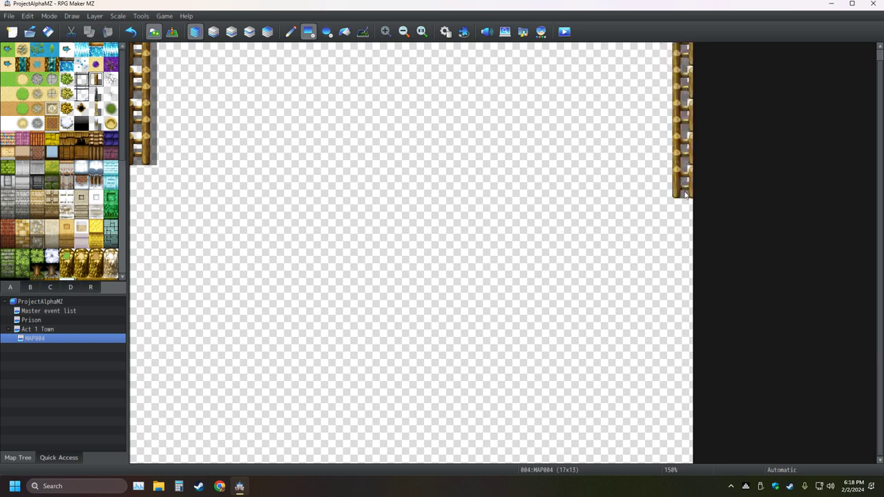
mouse_move(653, 53)
left_mouse_down()
mouse_move(599, 44)
mouse_move(345, 54)
left_mouse_up()
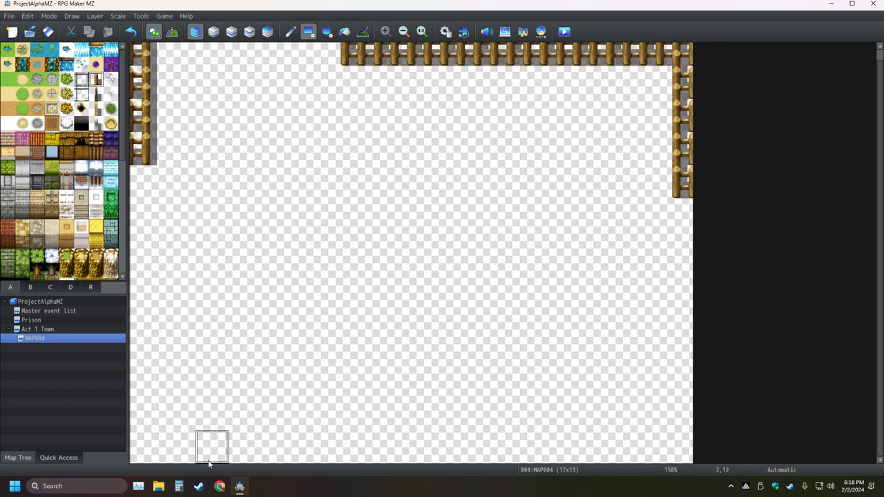
left_click_drag(151, 452, 480, 449)
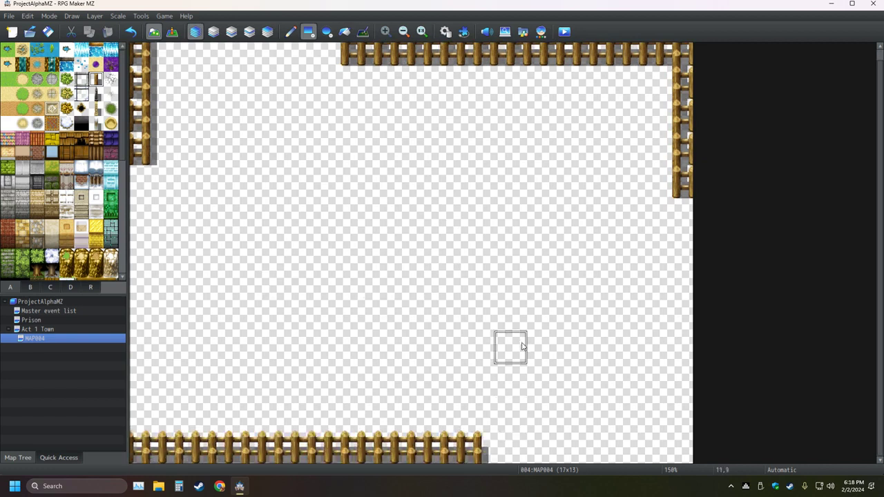
key("ctrl+z")
key("ctrl+z")
key("ctrl+z")
key("ctrl+z")
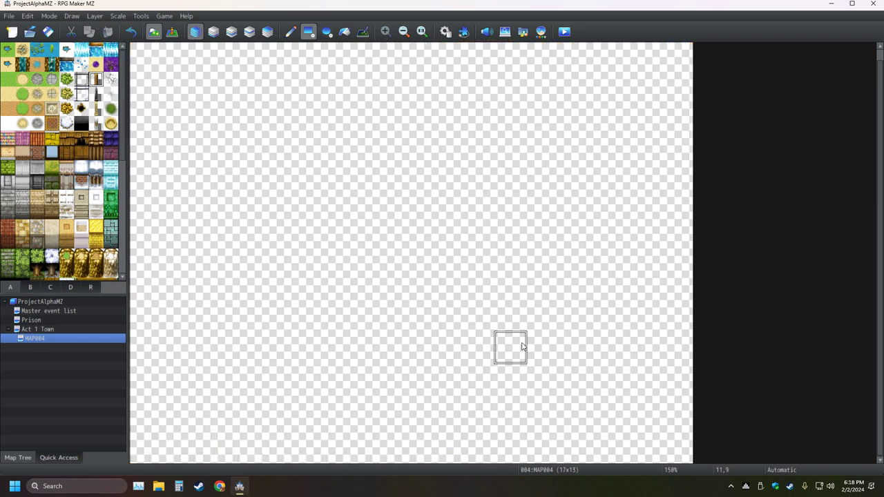
Flood fill the whole blank map with the plain green grass tile, undoing and repeating the fill, and return to the Rectangle tool
left_click(8, 79)
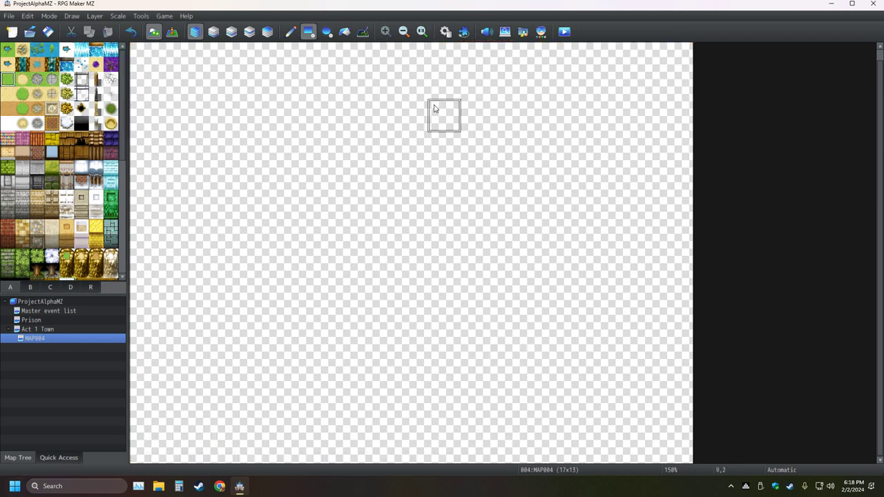
left_click(344, 31)
left_click(411, 149)
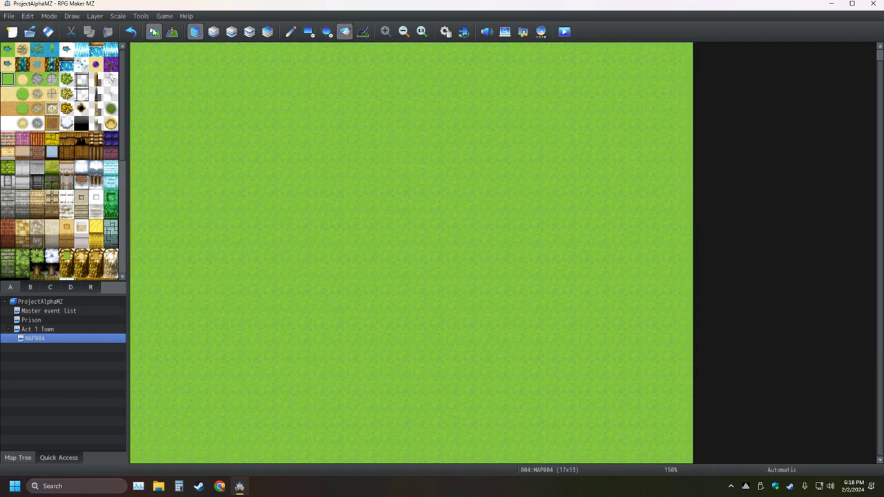
left_click(131, 31)
left_click(192, 108)
left_click(130, 31)
left_click(130, 31)
left_click(130, 31)
left_click(247, 139)
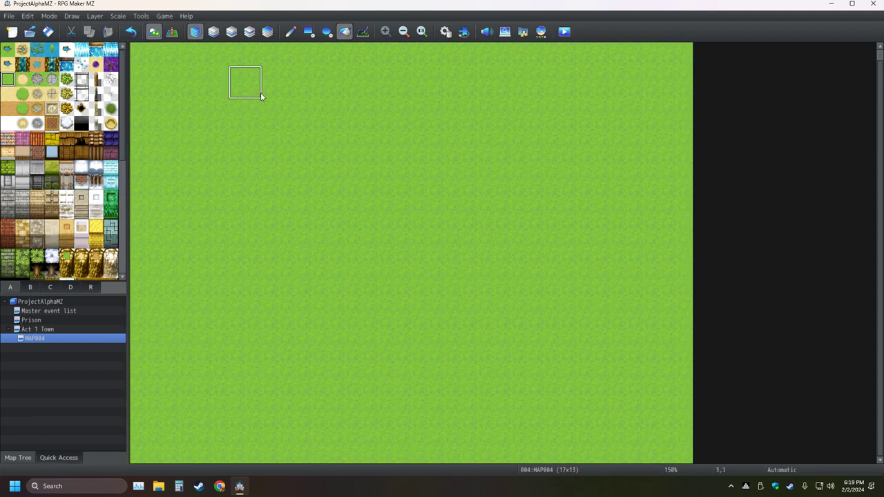
left_click(308, 31)
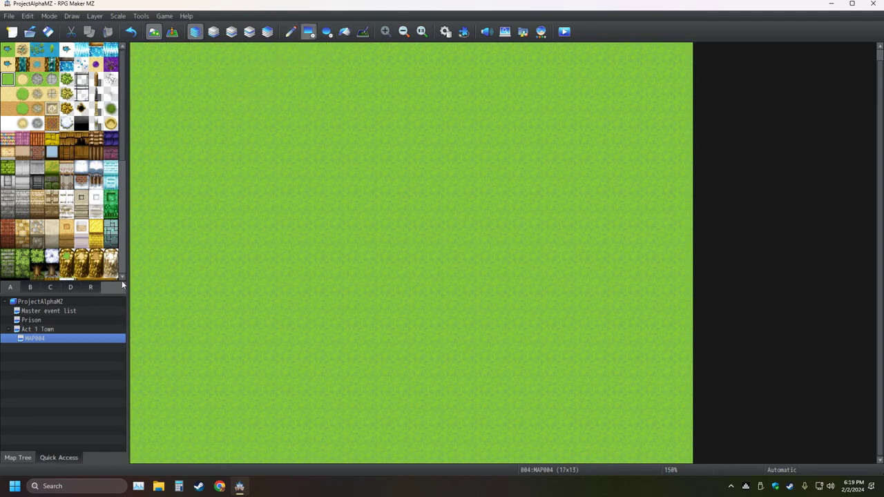
Shift the contents of MAP004 by an offset of X 1 and Y -1
right_click(43, 340)
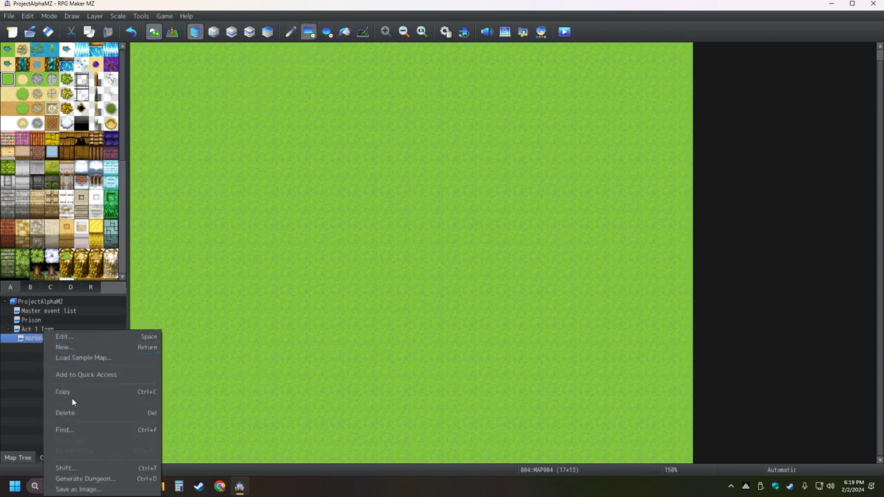
left_click(82, 470)
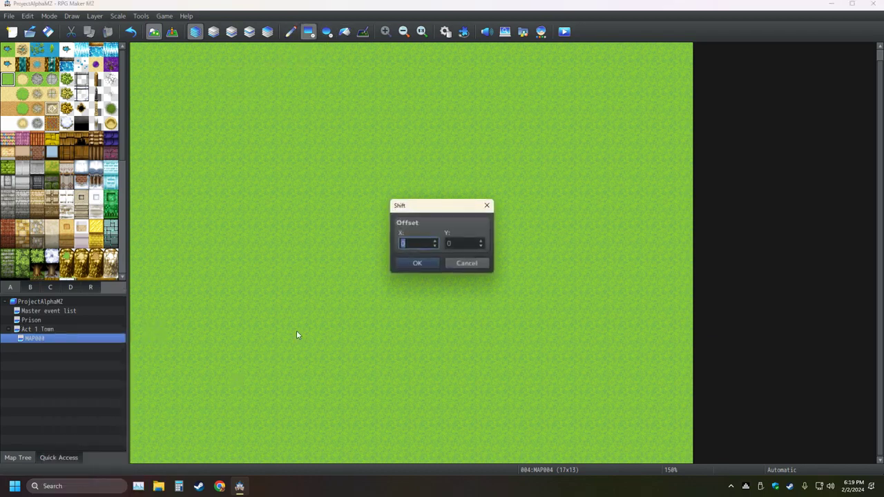
type("1")
key("Tab")
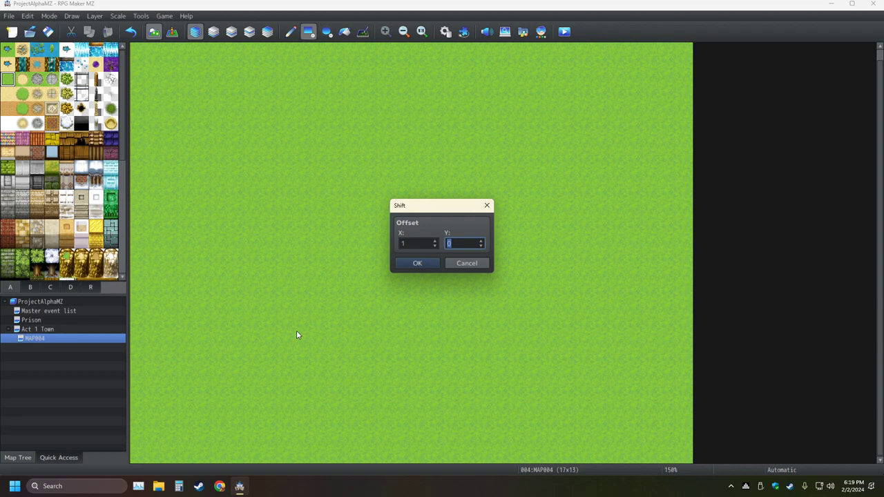
type("-1")
key("Return")
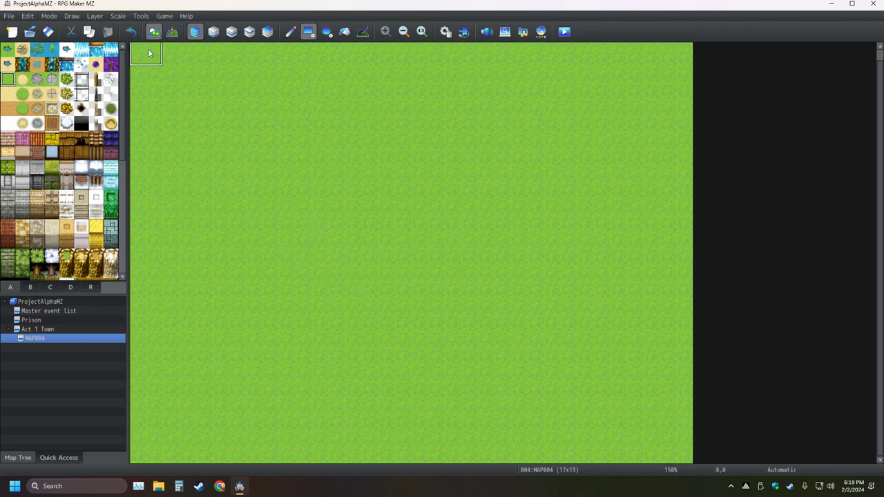
Try drawing a wooden fence two tiles long in the grass map's northwest corner, and undo it
left_click(97, 78)
left_click_drag(142, 55, 142, 87)
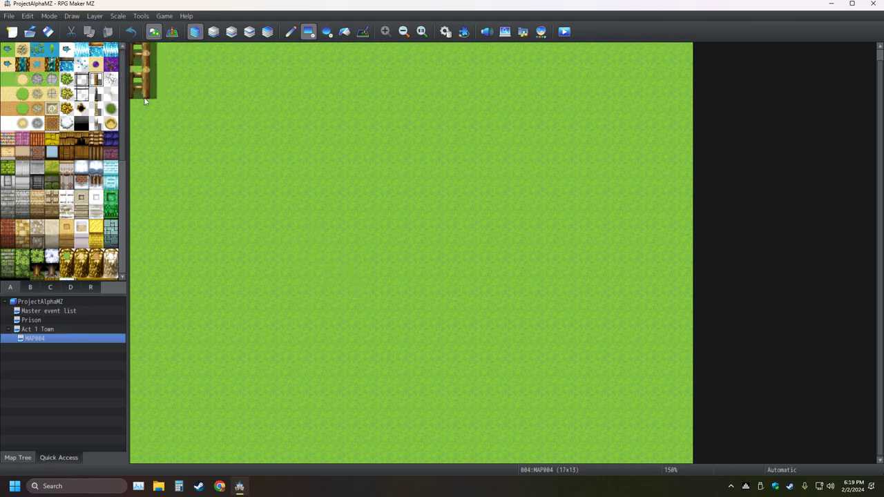
left_click(130, 33)
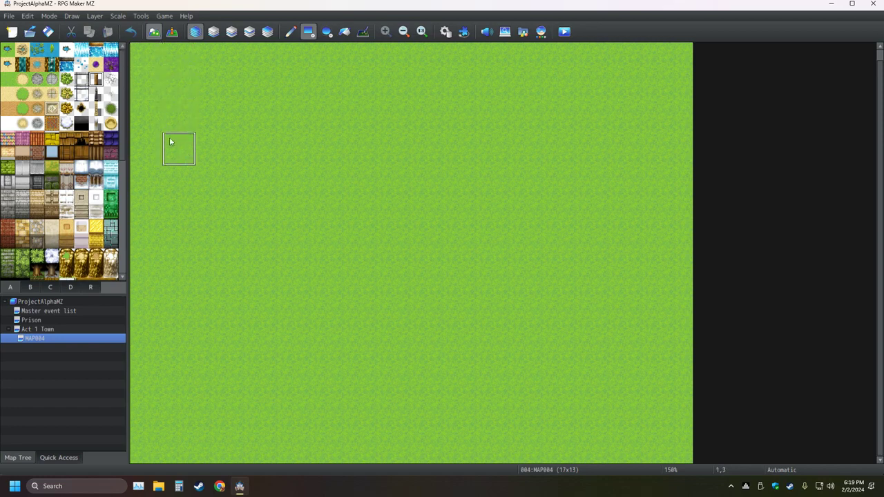
Delete MAP004 from beneath Act 1 Town
right_click(75, 336)
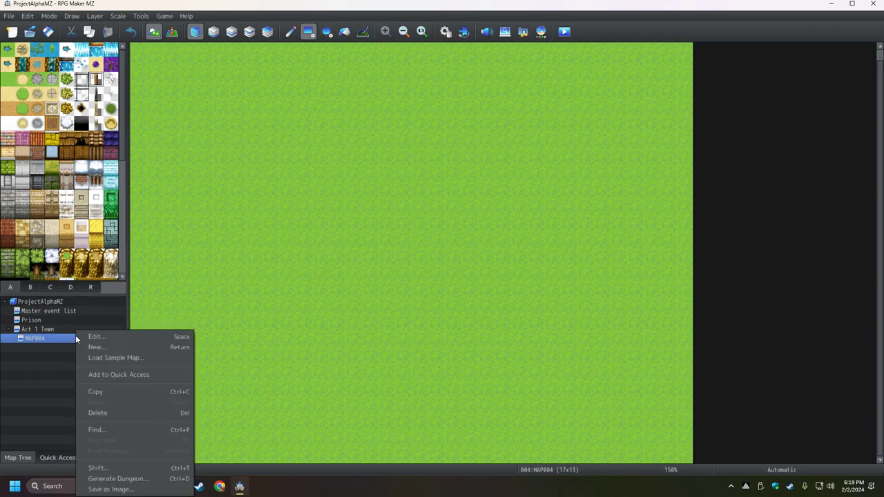
left_click(110, 415)
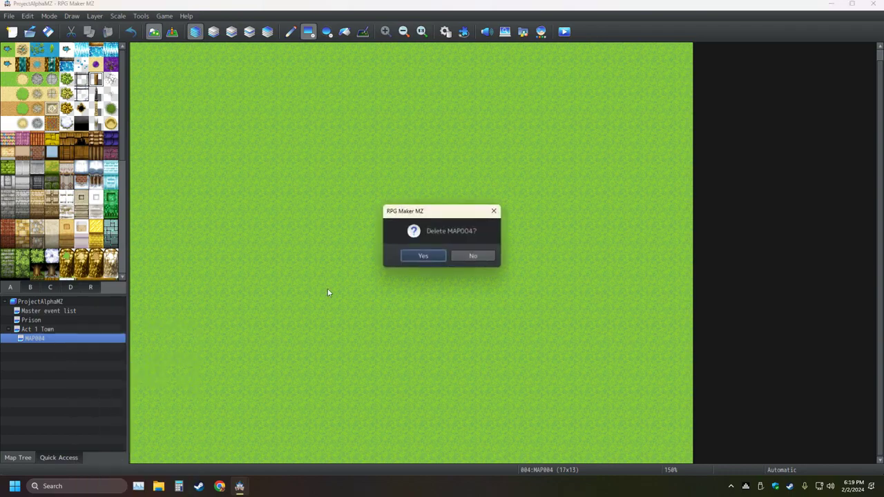
left_click(423, 257)
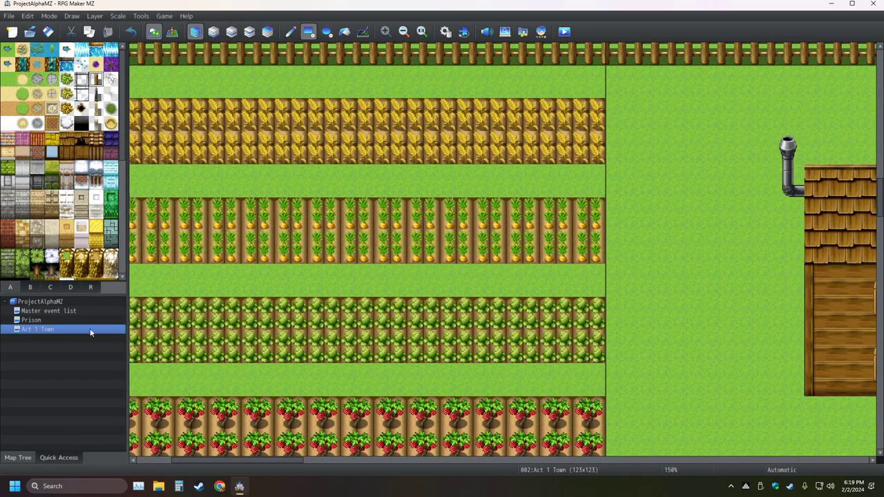
Examine the overall layout of Act 1 Town at 19% zoom, with its farm, roads and houses
right_click(49, 331)
left_click(44, 334)
left_click(404, 31)
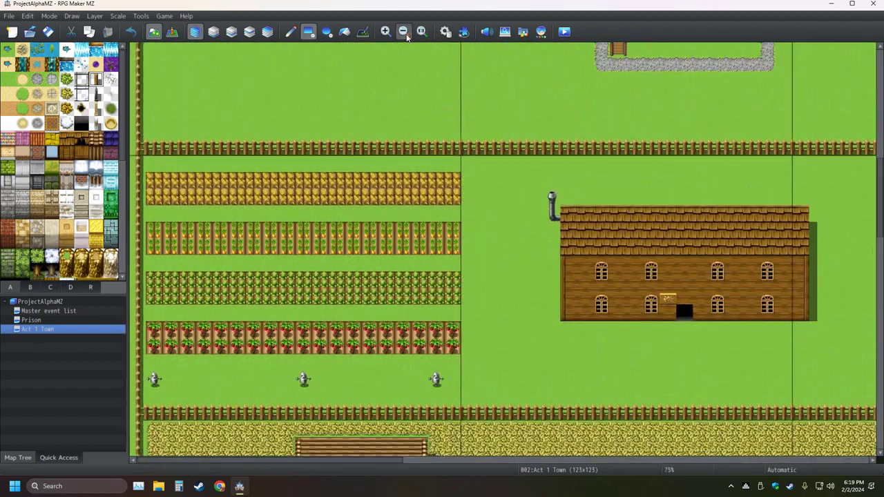
left_click(404, 31)
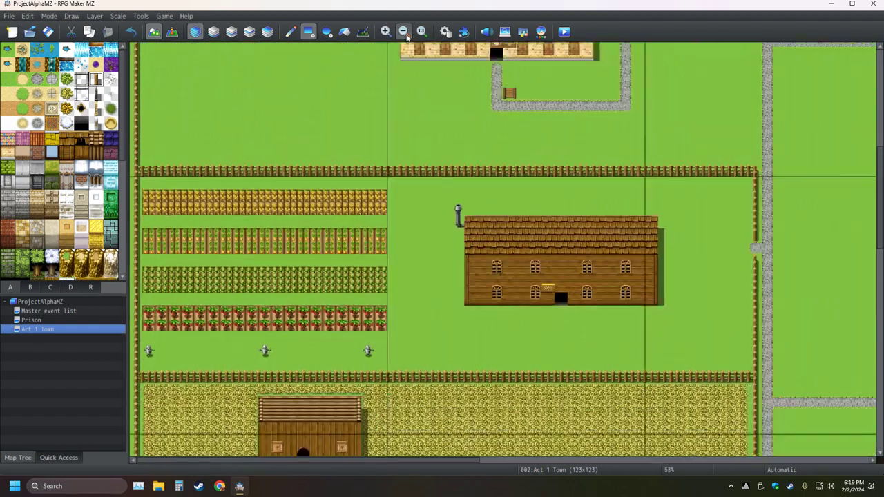
left_click(403, 31)
left_click(404, 31)
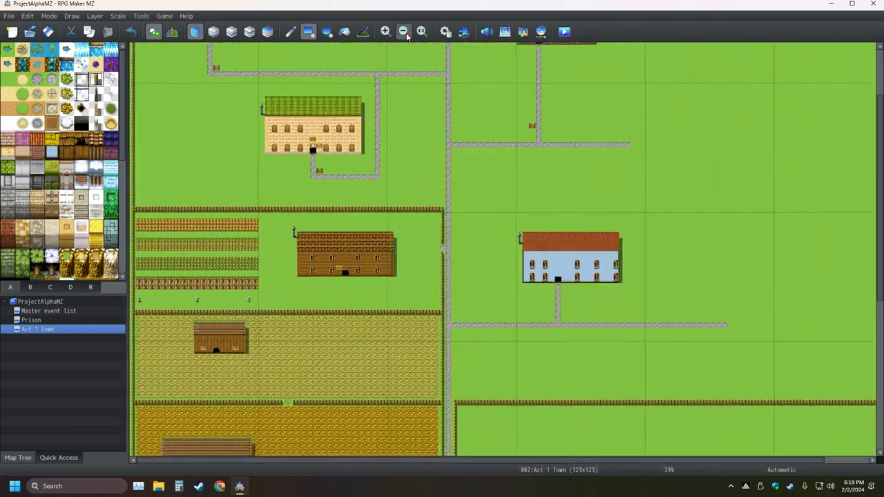
left_click(404, 32)
left_click(404, 32)
left_click(404, 32)
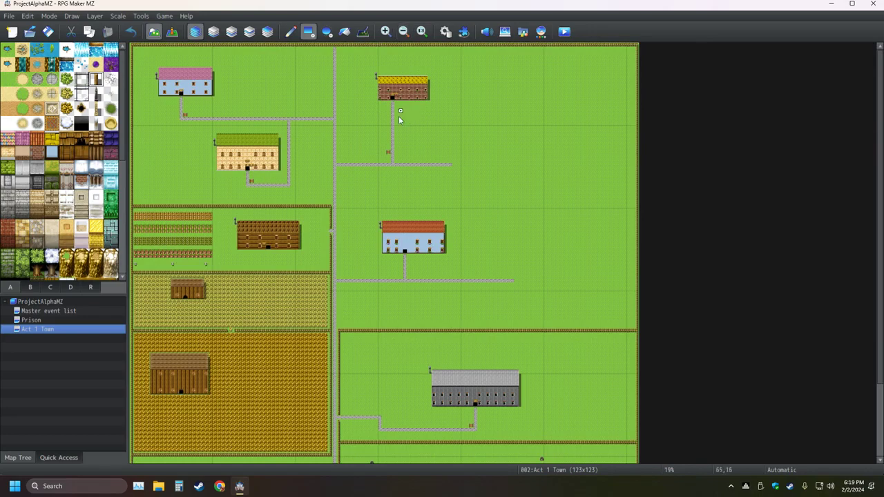
Draw a beige building wall 12 tiles wide and 4 tiles high on the empty eastern grass of Act 1 Town
left_click(389, 34)
left_click(389, 35)
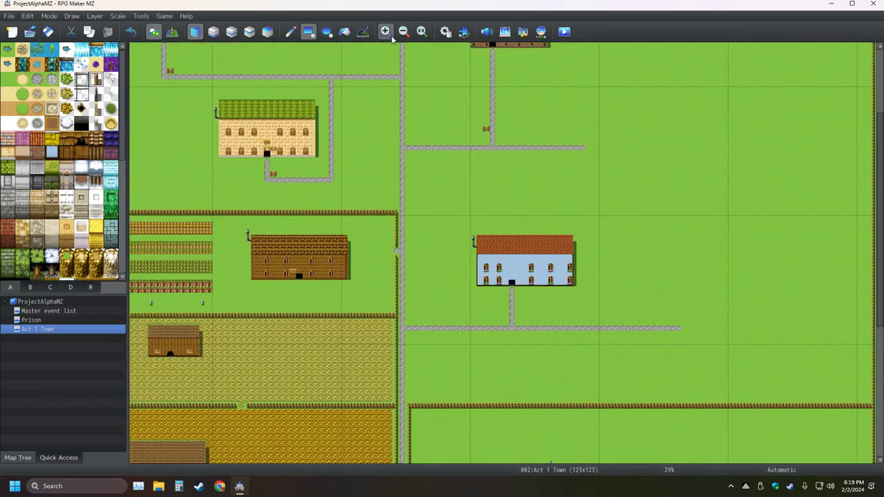
left_click(390, 35)
middle_click(520, 171)
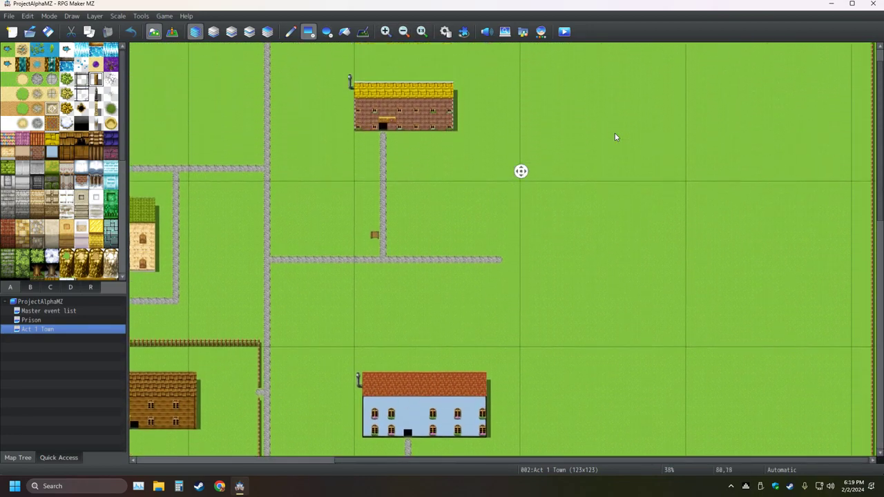
middle_click(615, 136)
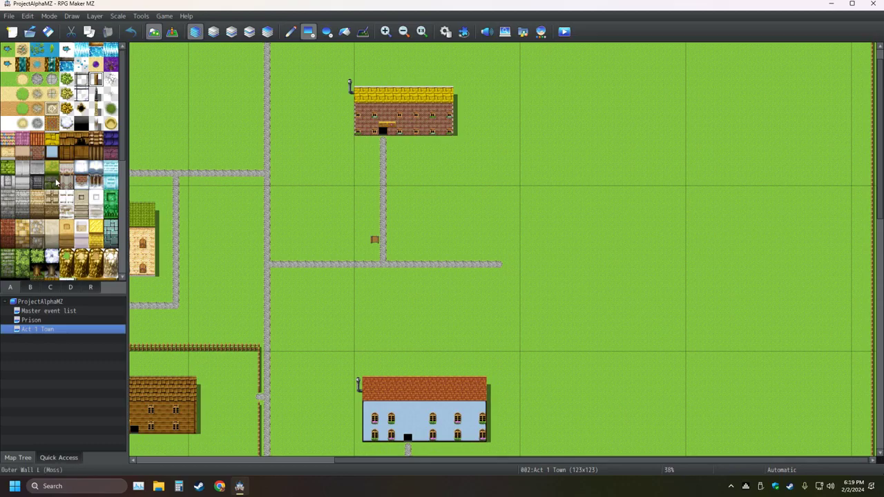
left_click(25, 156)
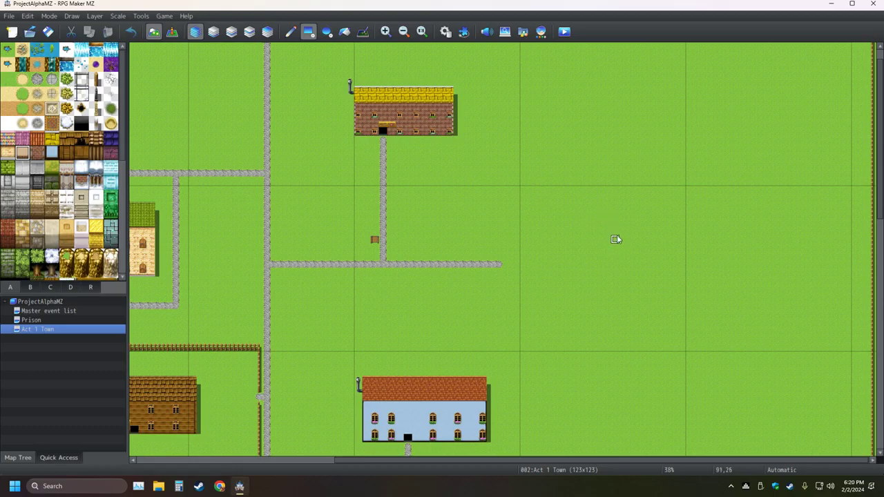
left_click_drag(615, 239, 709, 266)
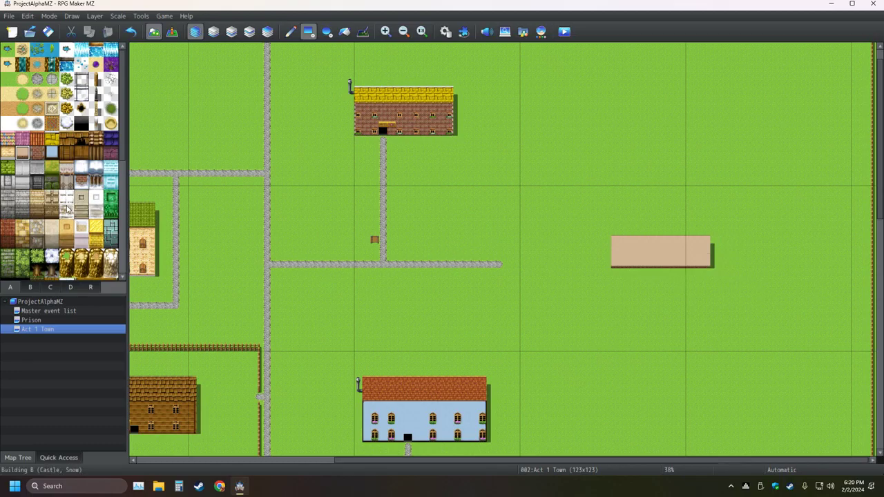
Try adding a pale roof two tiles high along the top of the beige wall, and undo it
left_click(66, 167)
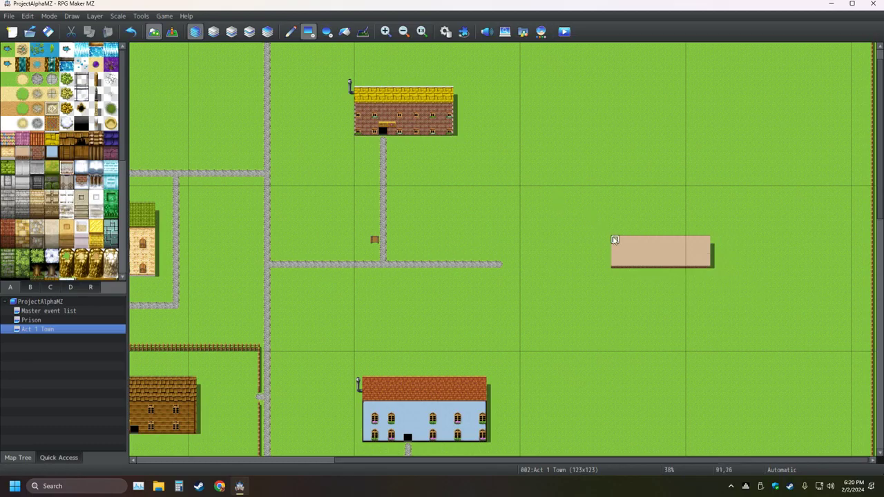
mouse_move(615, 232)
left_mouse_down()
mouse_move(733, 228)
mouse_move(707, 228)
left_mouse_up()
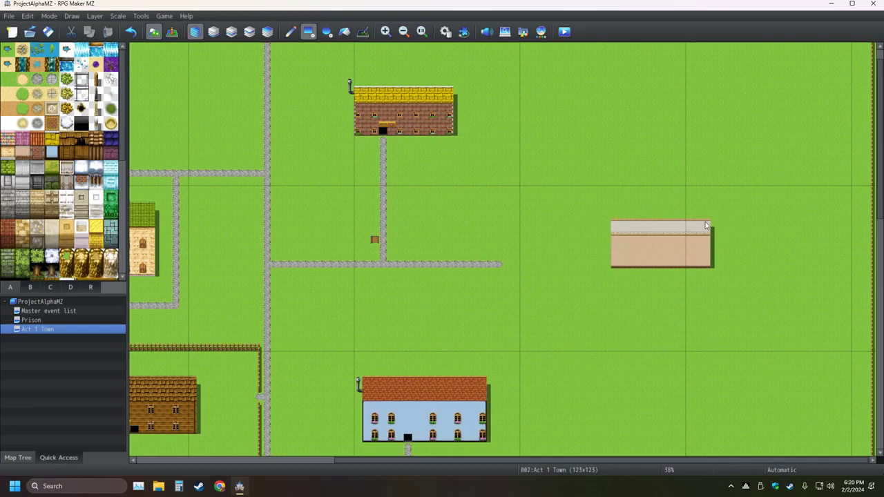
left_click(130, 31)
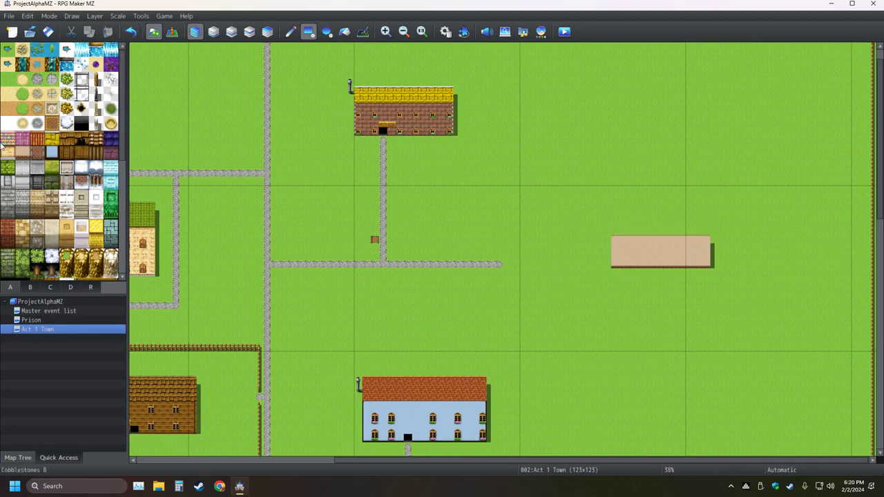
Try adding a dark wooden roof one tile high along the top of the beige wall, and undo it
left_click(80, 138)
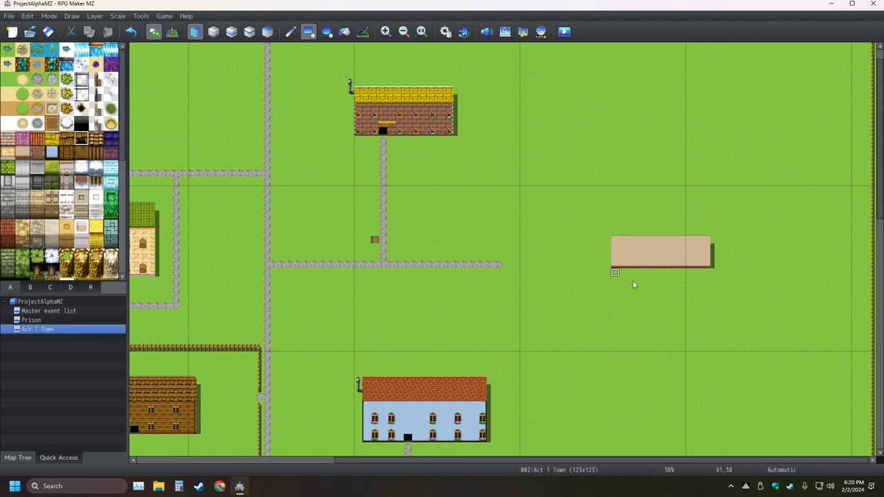
left_click_drag(622, 234, 707, 232)
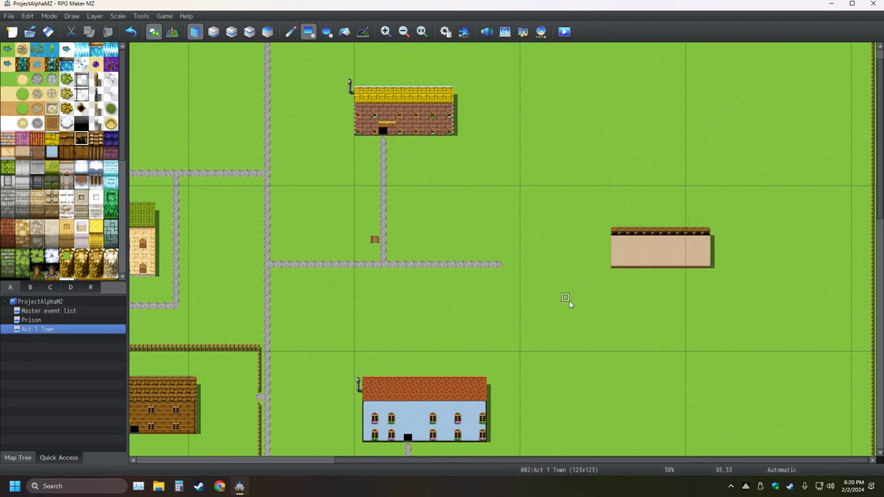
left_click(130, 31)
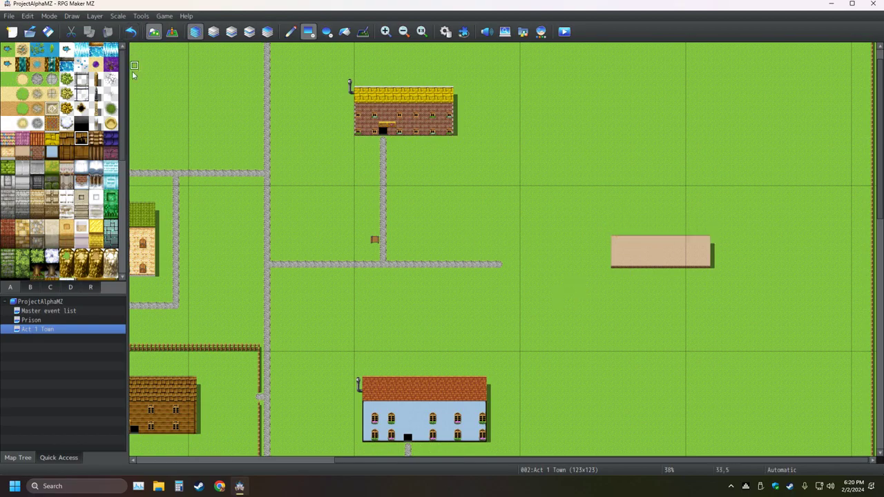
Try a snow roof strip, and separately a yellow roof 12 tiles wide and 4 tiles high, above the beige wall, undoing each
left_click(96, 168)
left_click_drag(623, 233, 705, 232)
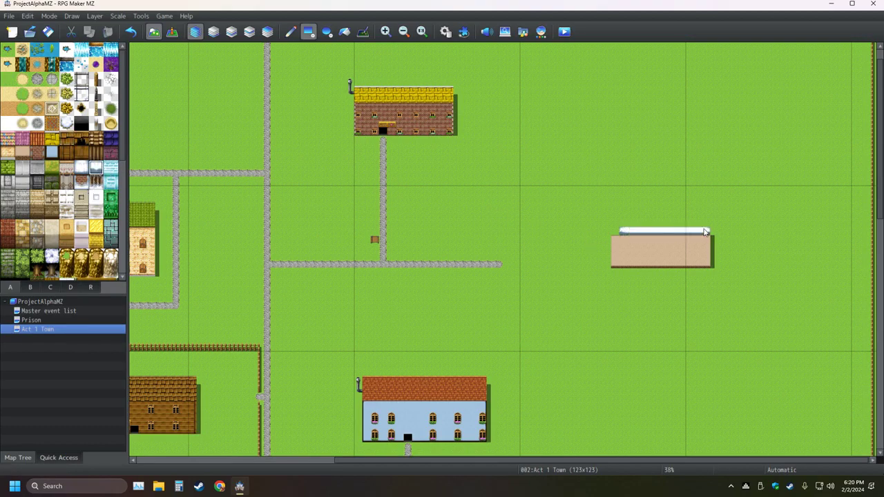
left_click(131, 31)
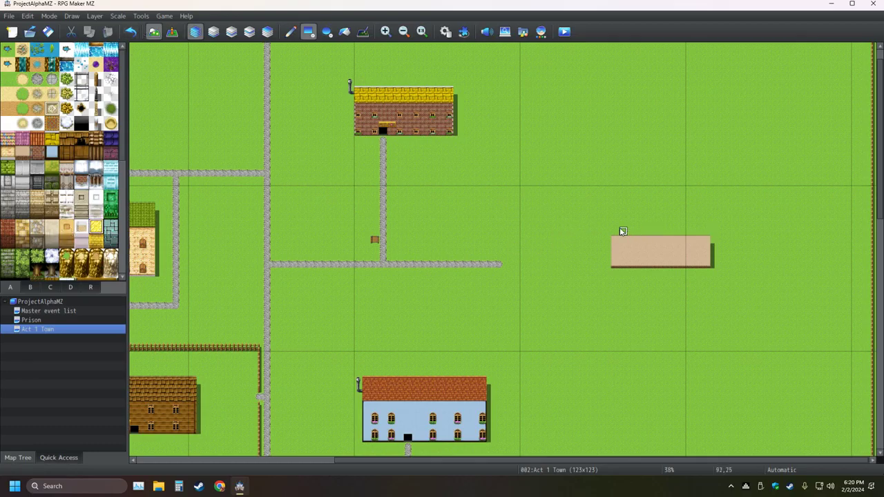
left_click_drag(616, 230, 707, 220)
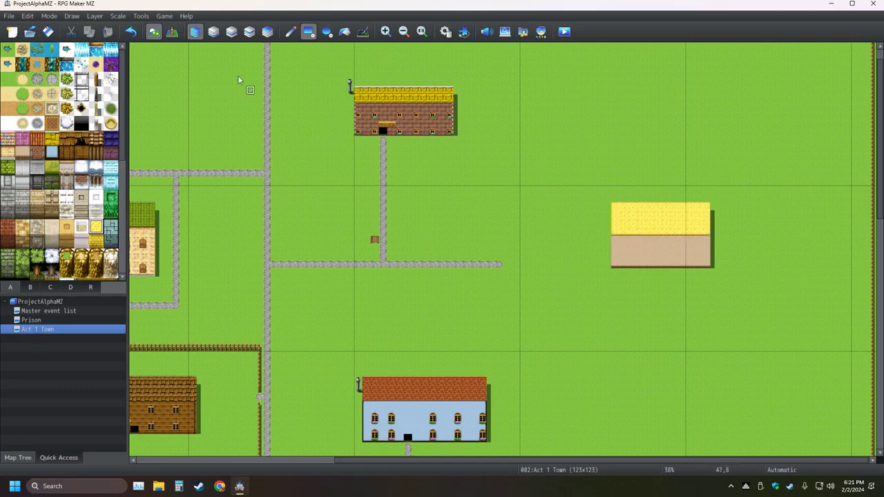
left_click(131, 31)
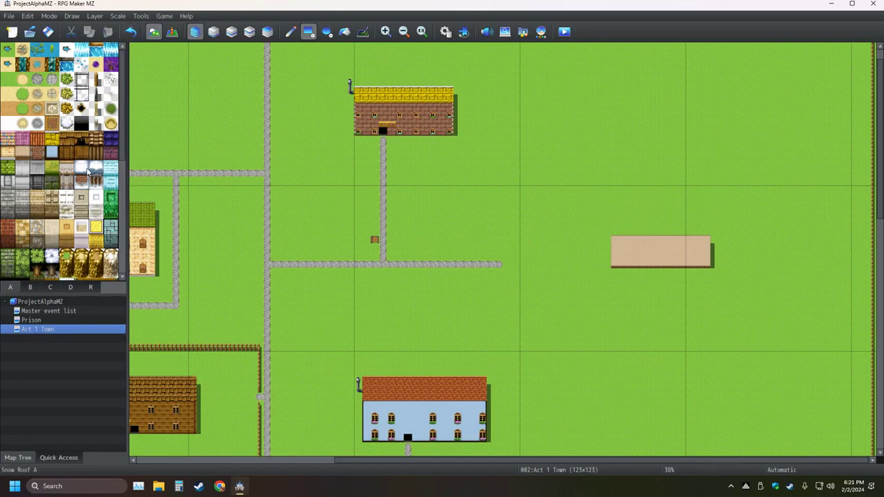
Examine the outdoor tiles in set A and the existing houses across Act 1 Town, from the northern buildings to the southern edge
scroll(67, 217, "down", 5)
scroll(68, 216, "down", 7)
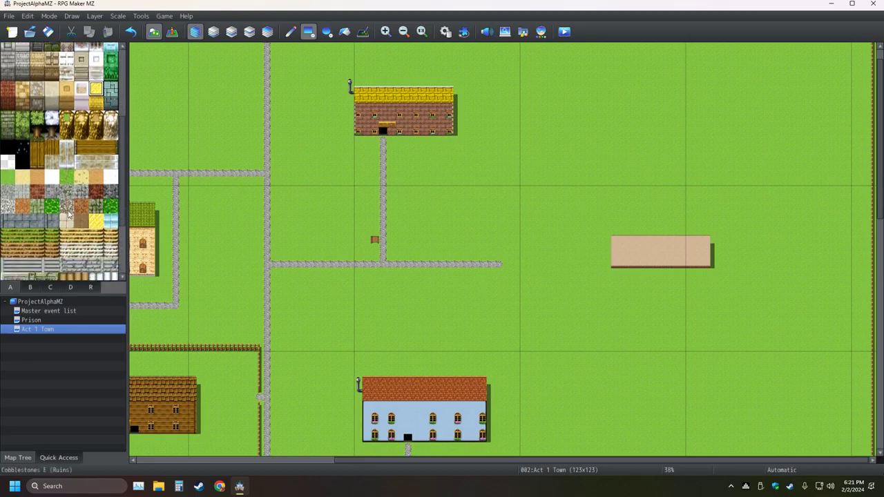
scroll(67, 209, "down", 10)
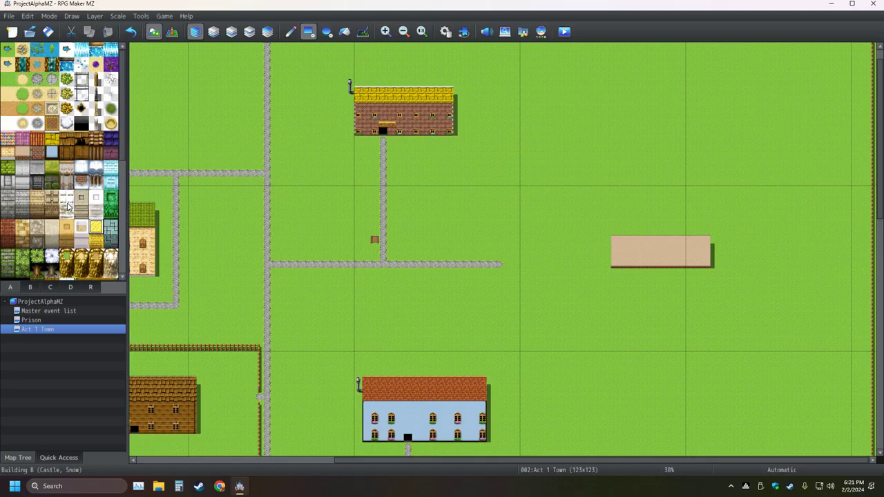
middle_click(288, 168)
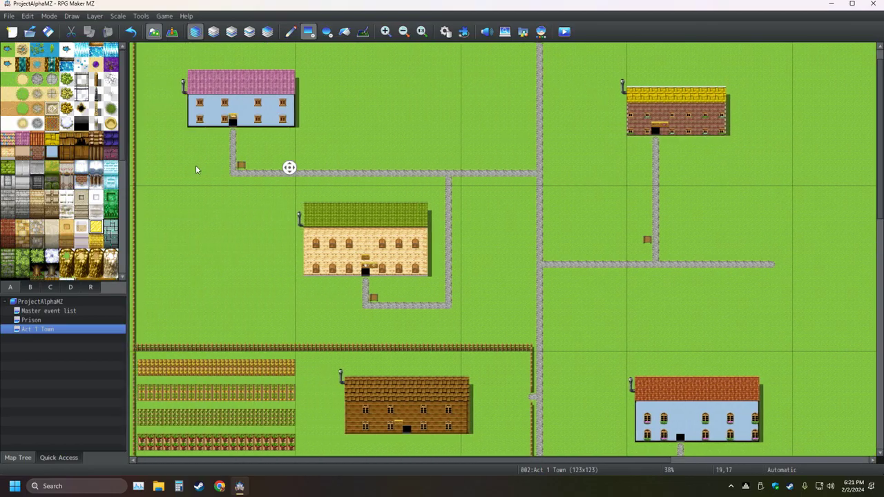
scroll(219, 313, "down", 10)
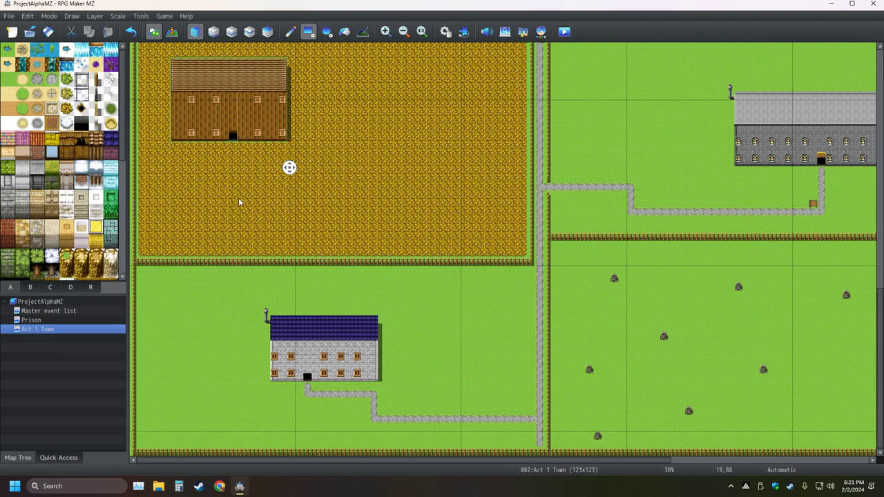
scroll(245, 121, "up", 2)
scroll(245, 120, "up", 15)
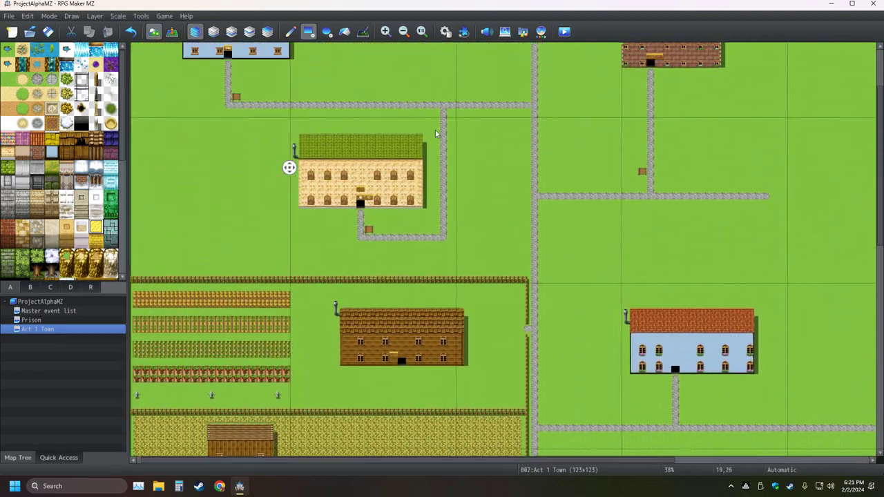
scroll(551, 155, "up", 1)
middle_click(550, 155)
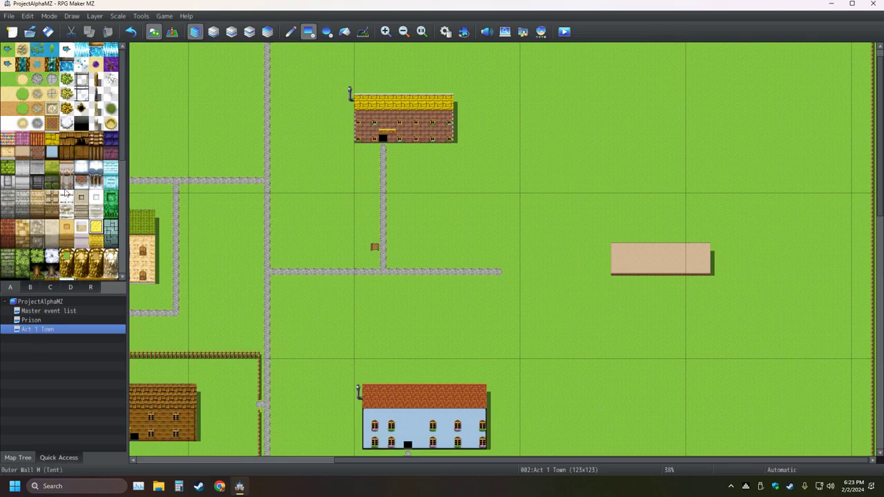
Examine the remaining tiles of set A, marking the block of ledge tiles at its end
scroll(50, 205, "down", 8)
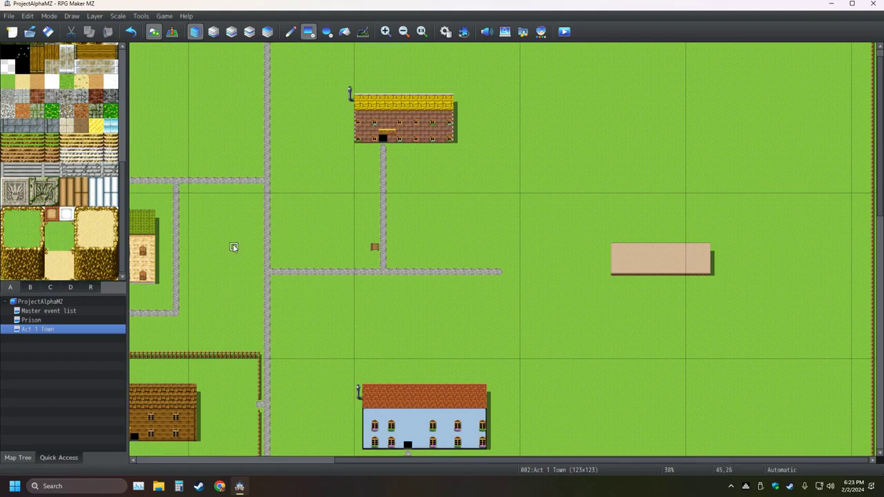
left_click_drag(114, 275, 11, 219)
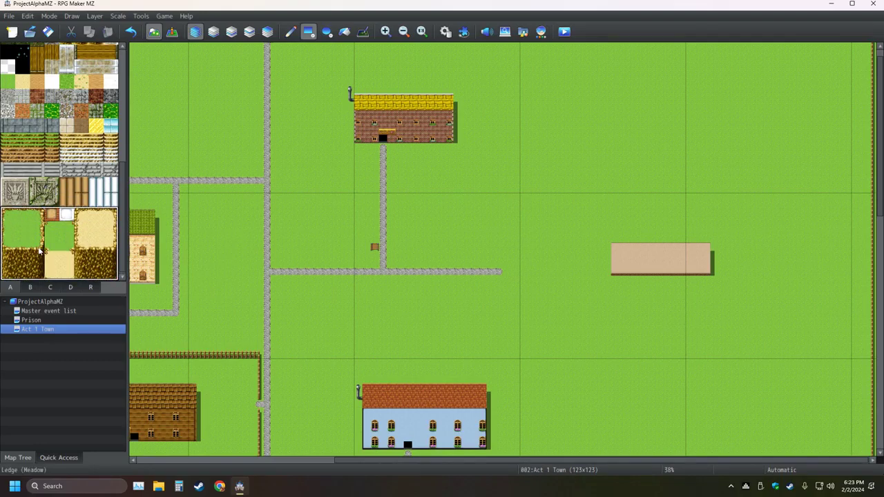
scroll(40, 252, "up", 10)
scroll(52, 242, "up", 2)
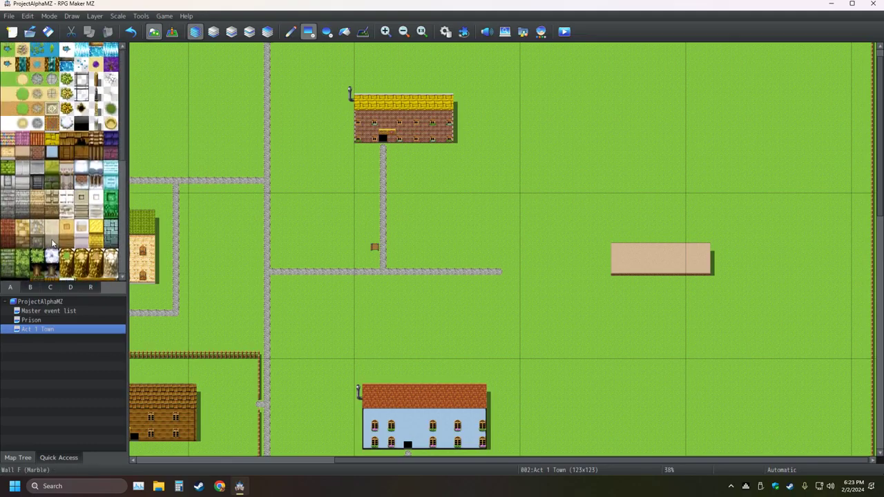
Try painting a starry black block 3 tiles wide and 7 tiles high on the grass beside the northern path, and undo it
scroll(52, 242, "down", 10)
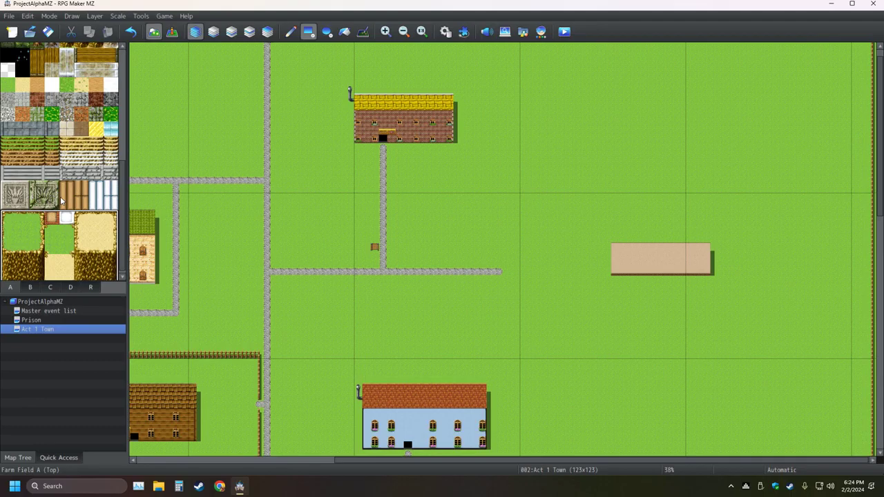
left_click(22, 56)
left_click_drag(315, 154, 336, 206)
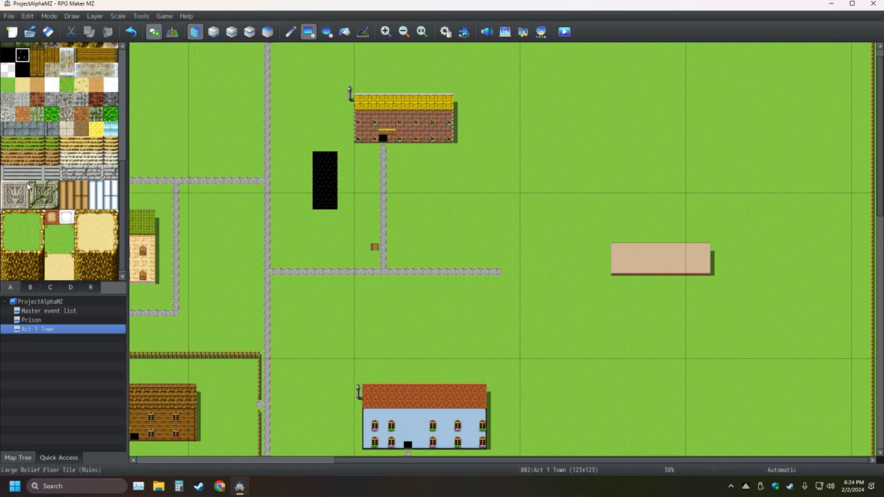
left_click(129, 33)
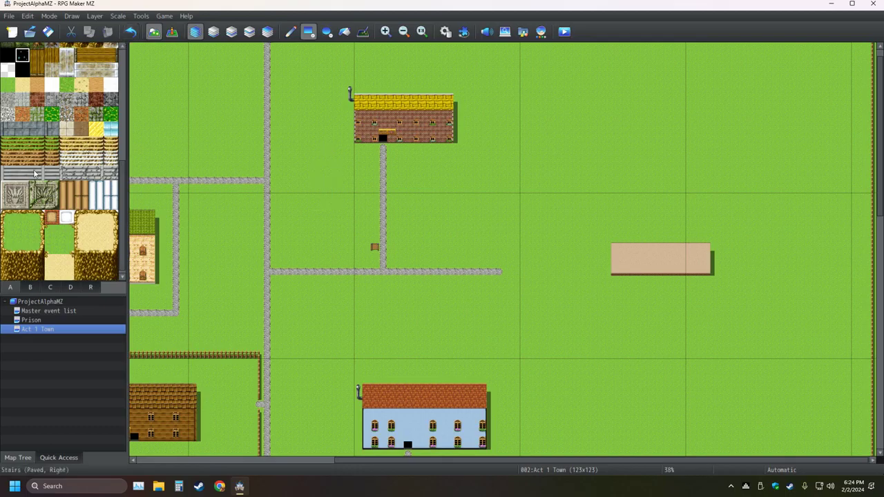
scroll(61, 200, "up", 10)
scroll(61, 201, "up", 4)
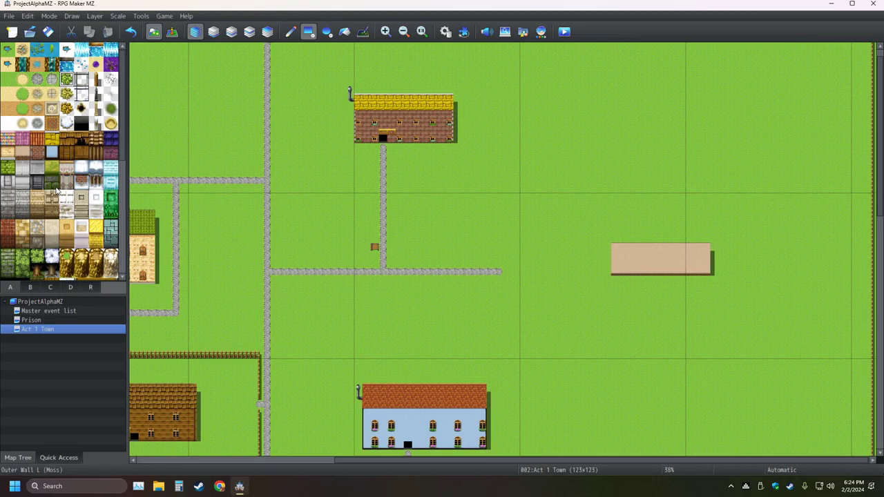
left_click(81, 80)
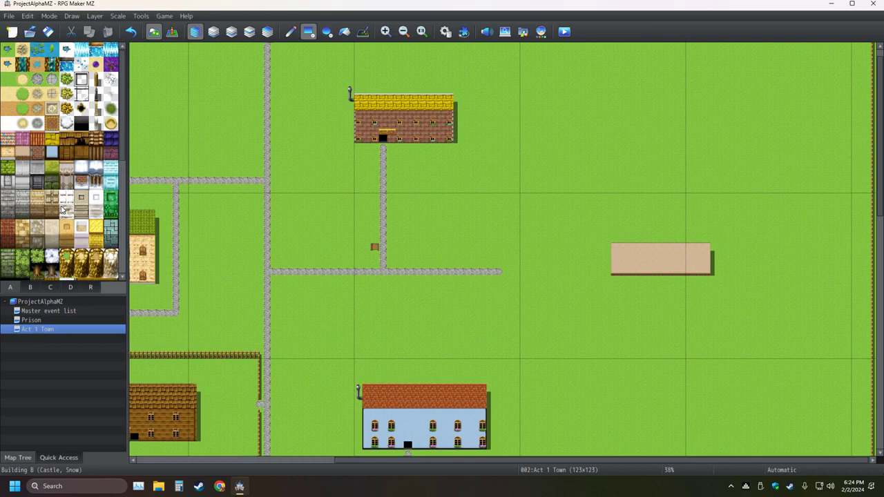
View the Outside tileset in the database, checking its A2 (Ground) and A1 (Animation) image choices without changing them
left_click(446, 31)
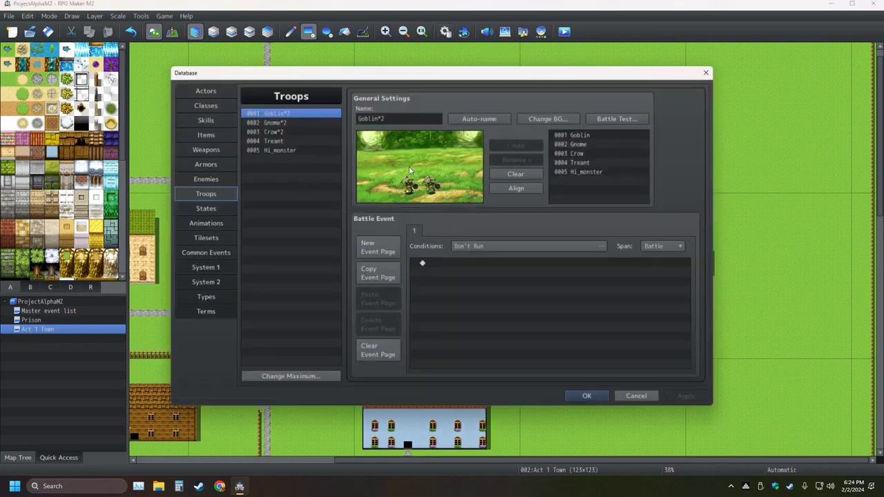
left_click(204, 238)
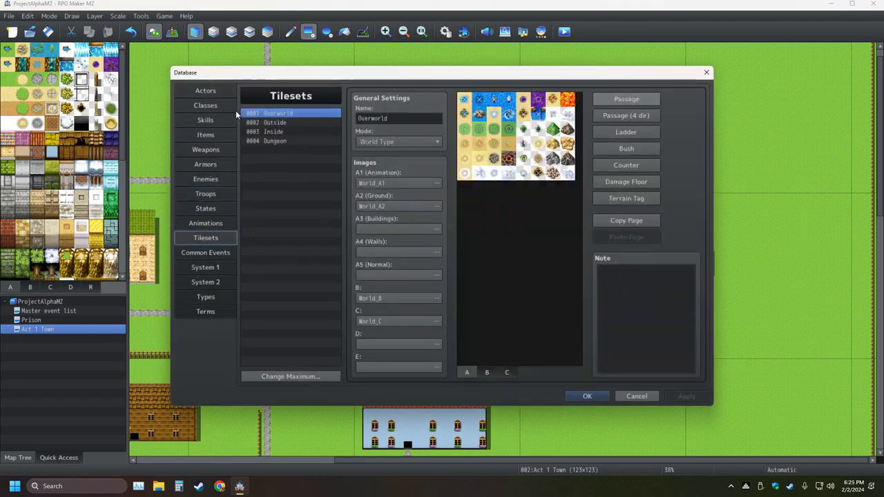
left_click(266, 123)
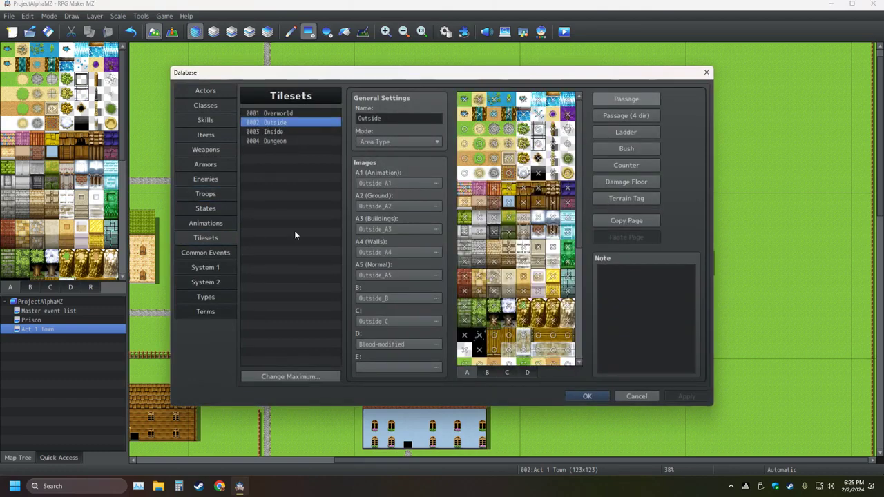
left_click(424, 210)
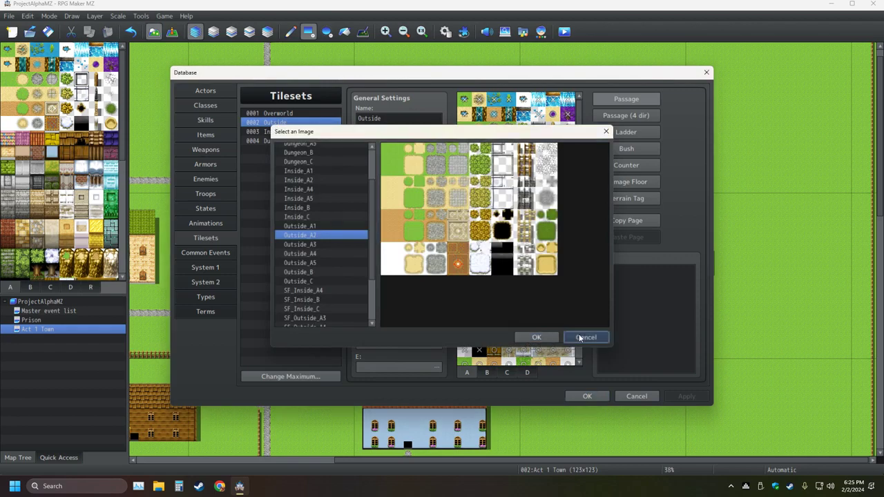
left_click(580, 338)
left_click(395, 193)
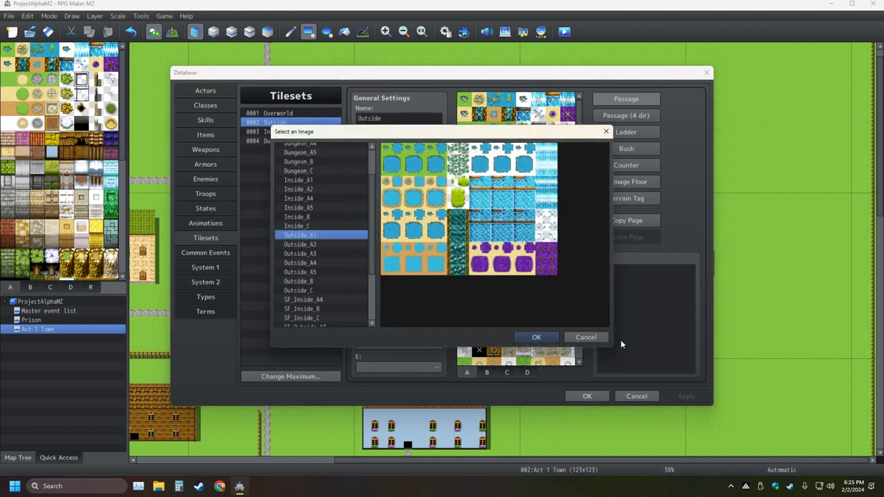
left_click(585, 338)
Look through the available images for the Outside tileset's A3 (Buildings) slot and leave Outside_A3 assigned
left_click(397, 229)
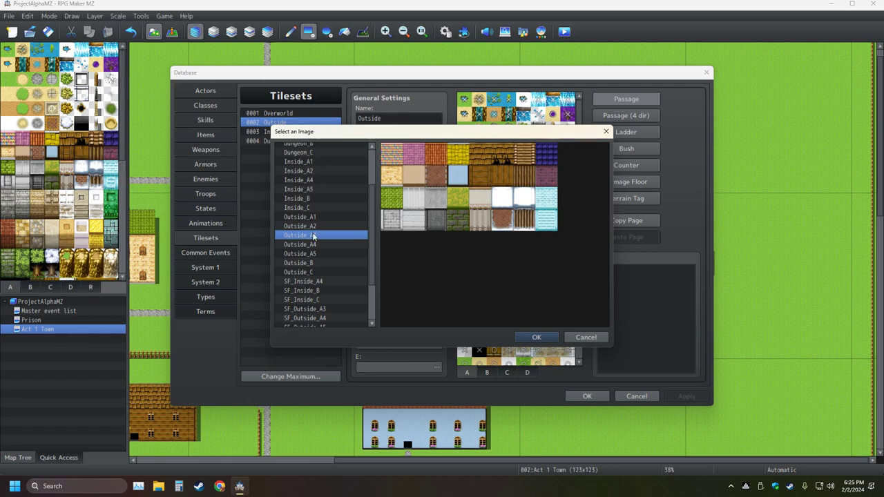
scroll(315, 263, "down", 1)
scroll(315, 264, "up", 4)
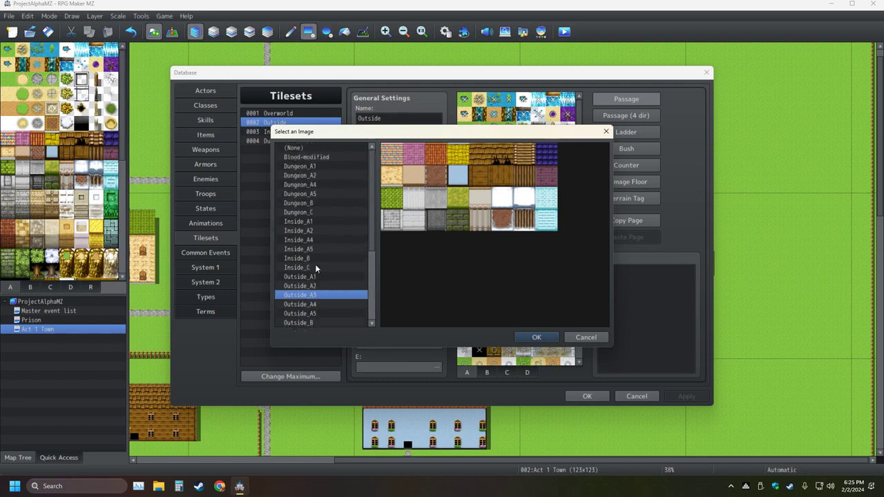
left_click(597, 338)
View the Inside tileset's A3 (Buildings) image choices and tile passage settings, and close the database without saving changes
left_click(279, 132)
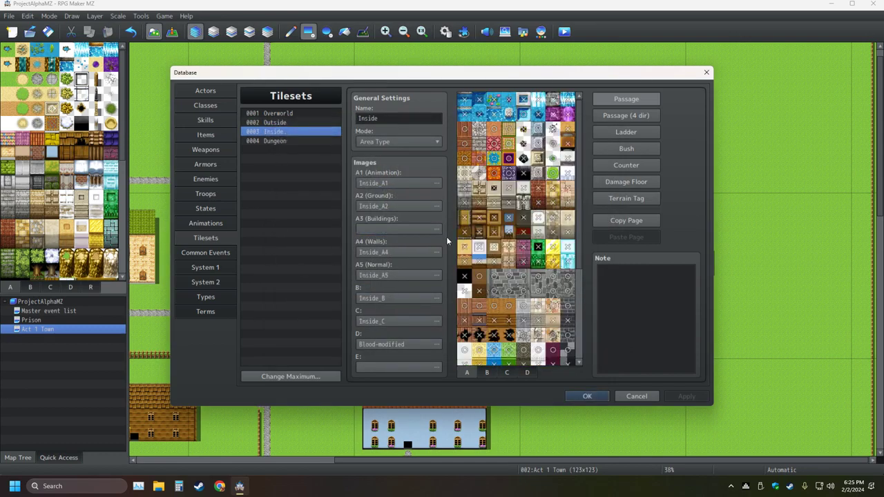
left_click(429, 230)
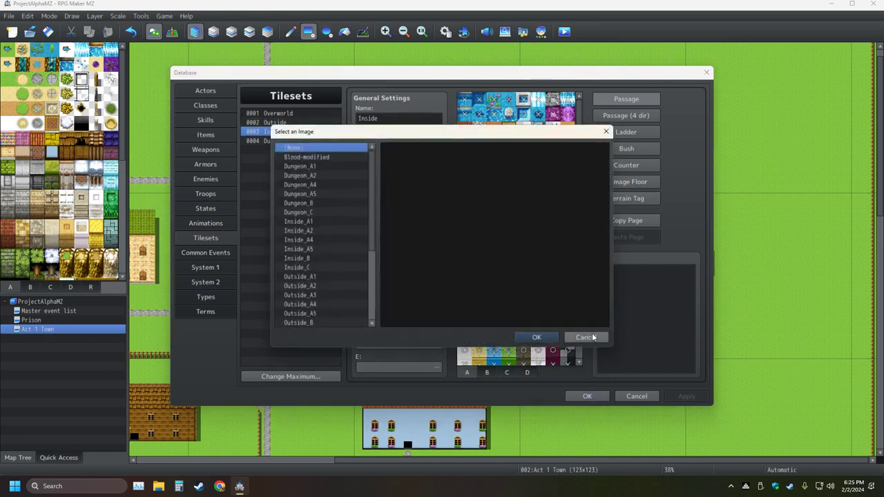
left_click(586, 337)
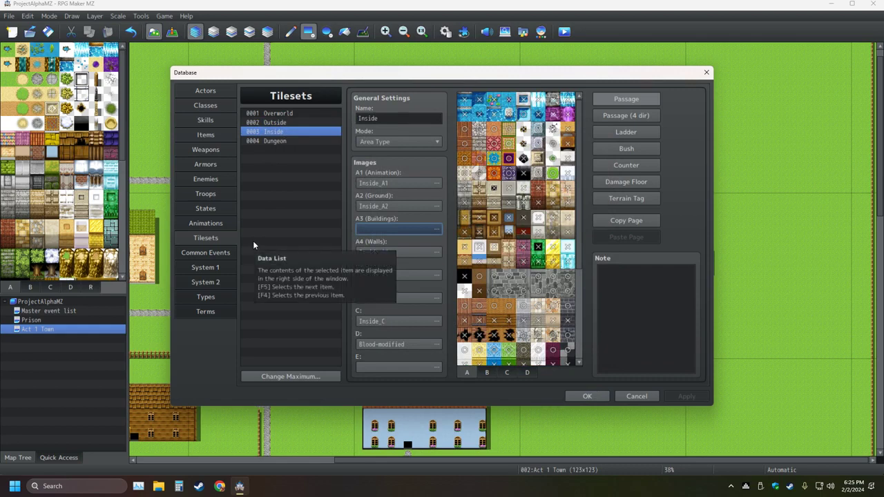
scroll(541, 268, "down", 3)
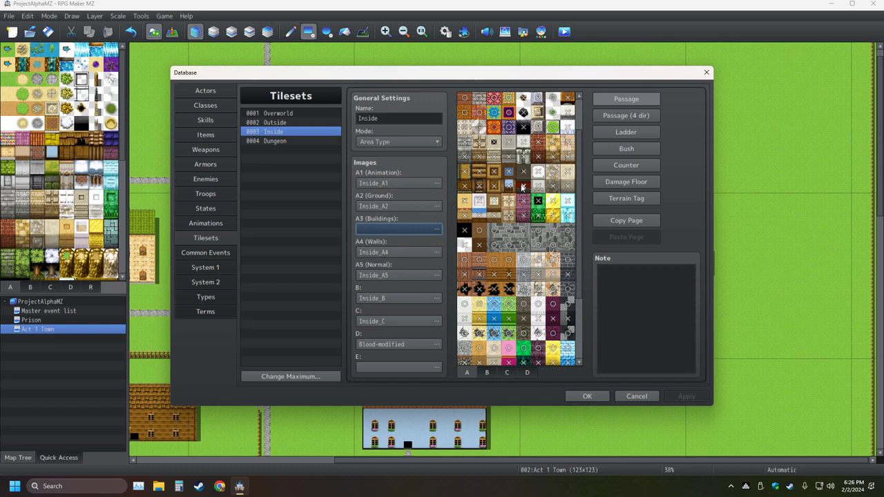
left_click(656, 401)
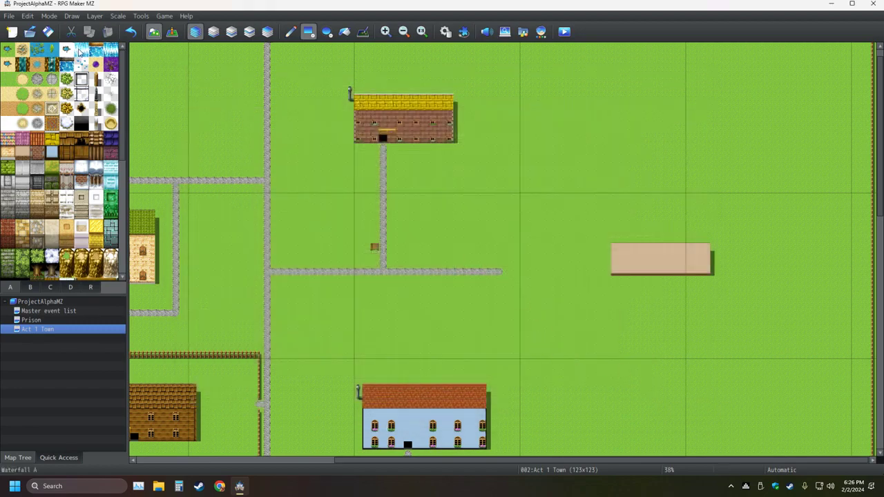
Switch to Chrome and close the Facebook tab, keeping the Bing tab open
left_click(831, 5)
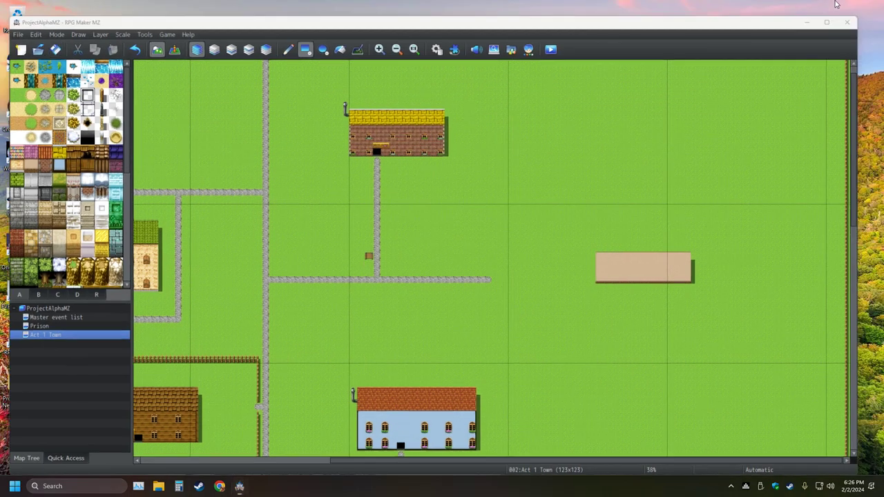
left_click(219, 486)
left_click(132, 10)
left_click(123, 11)
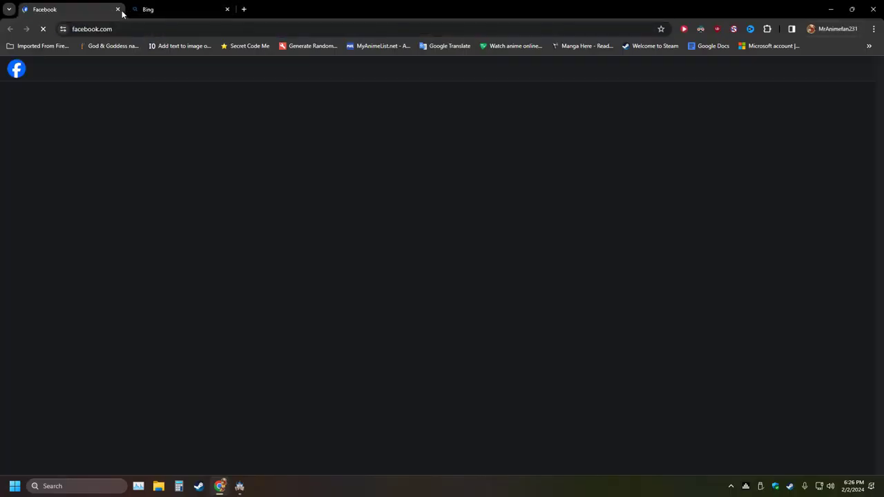
left_click(117, 9)
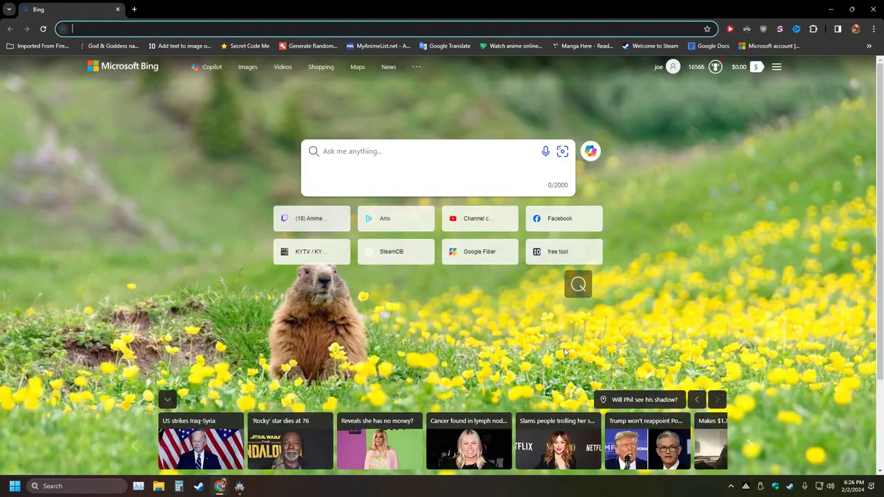
Open the bookmarked addtext.imageonline.co site and go to its Resize image tool among the manipulation tools
left_click(178, 49)
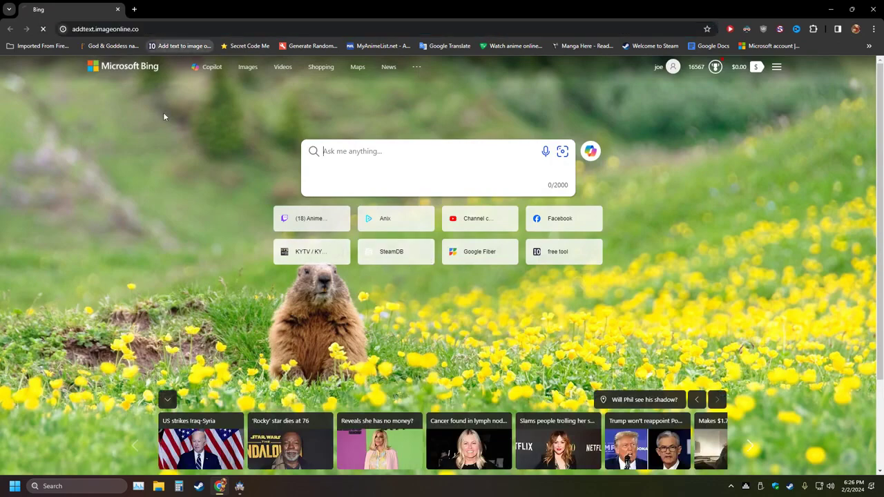
scroll(116, 257, "down", 20)
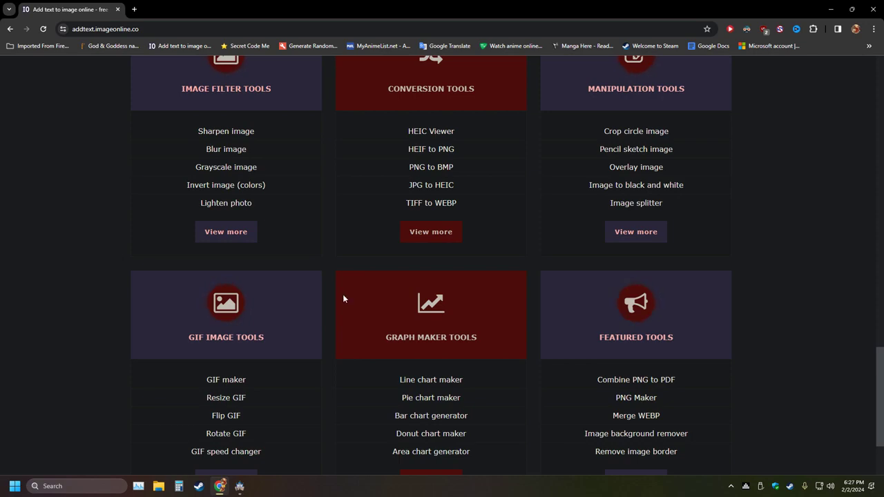
left_click(636, 232)
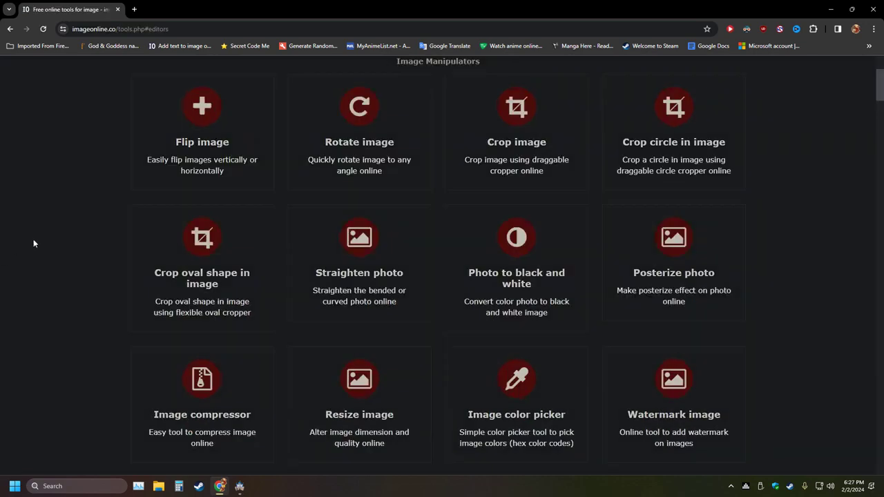
scroll(33, 243, "down", 4)
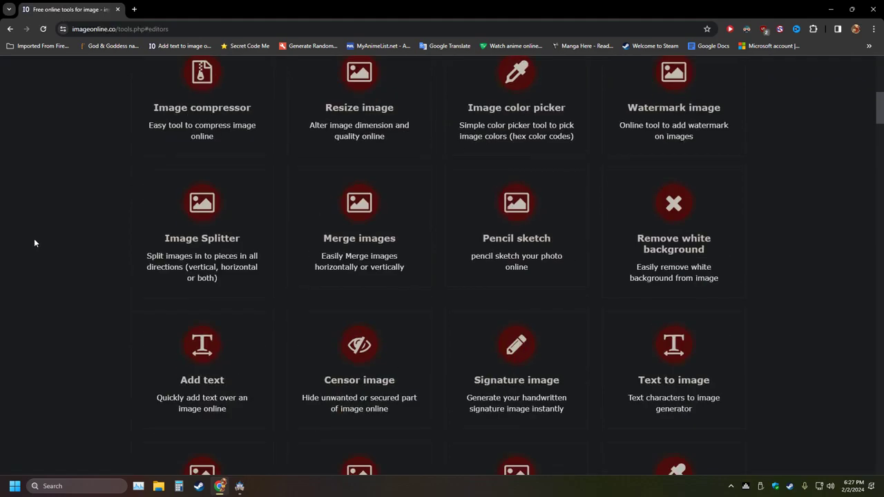
left_click(383, 109)
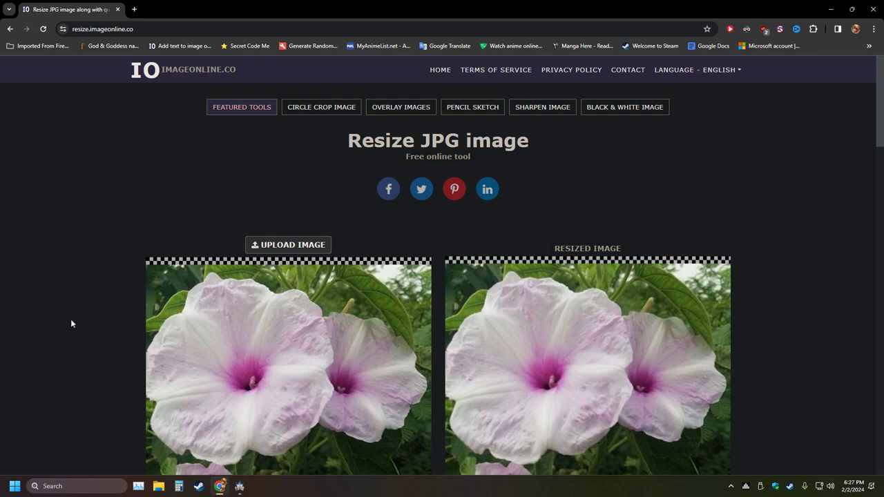
Switch to the Steam library and display its Hidden Games collection
left_click(198, 486)
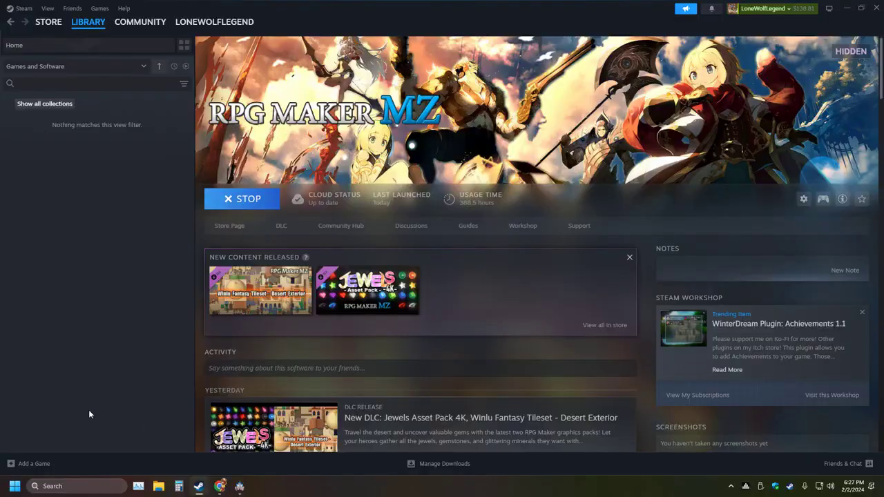
left_click(36, 104)
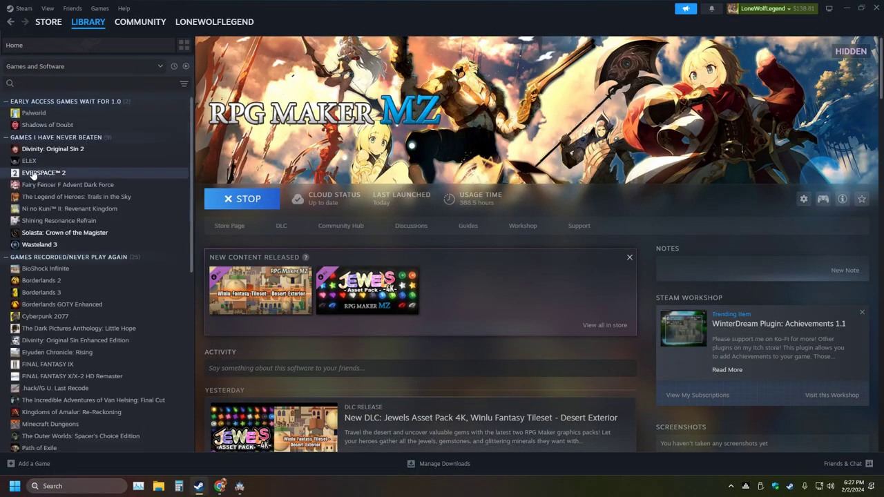
scroll(28, 269, "down", 5)
scroll(26, 285, "up", 5)
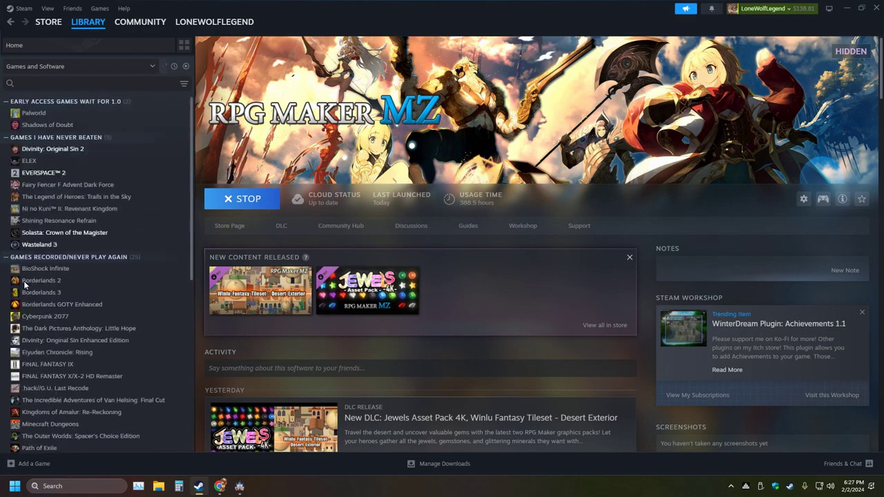
left_click(47, 8)
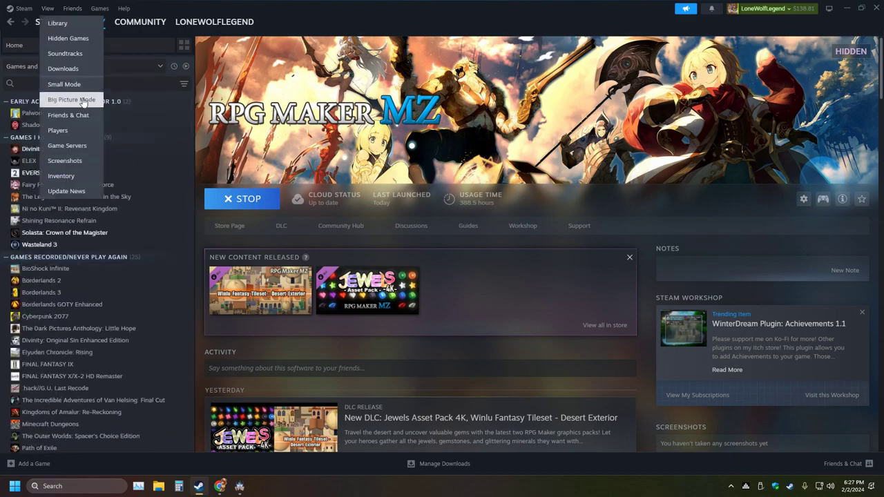
left_click(67, 39)
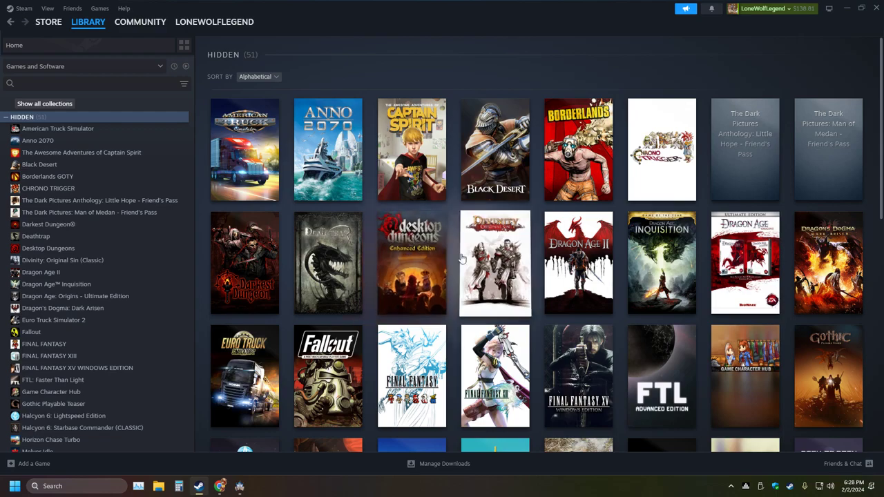
Look through the hidden games collection for the RPG Maker titles
scroll(454, 257, "down", 6)
scroll(454, 263, "up", 8)
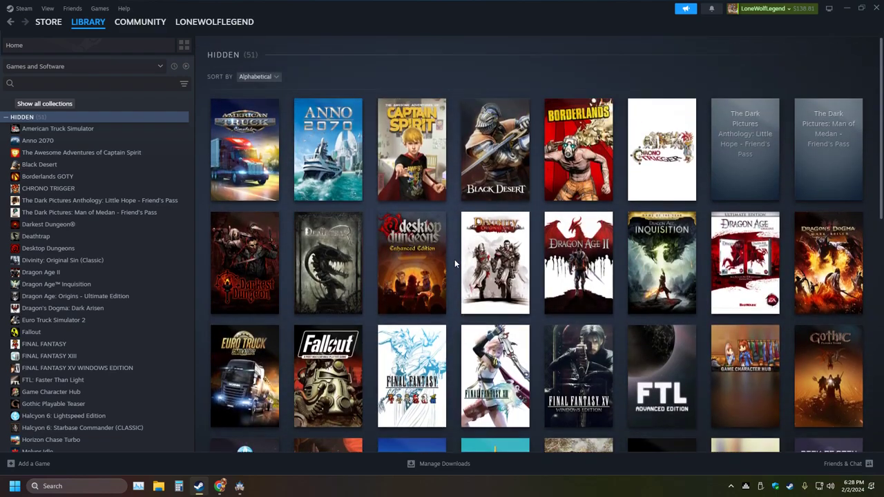
scroll(455, 262, "down", 8)
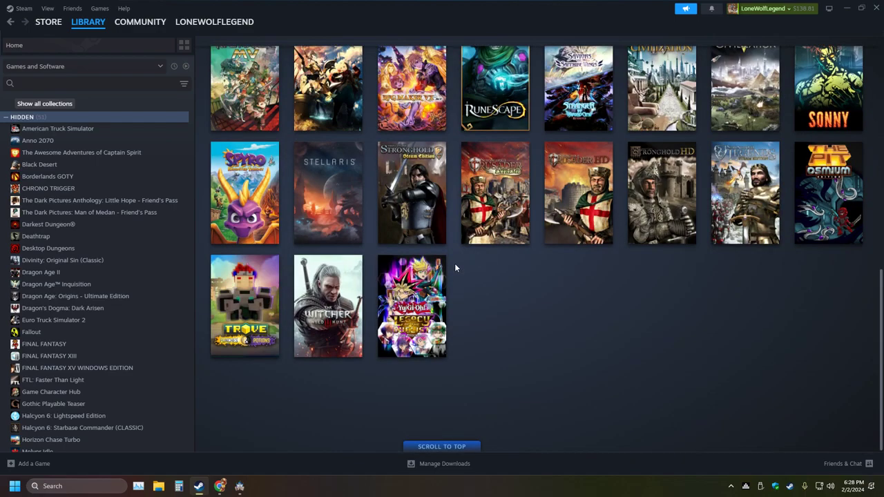
scroll(454, 267, "up", 2)
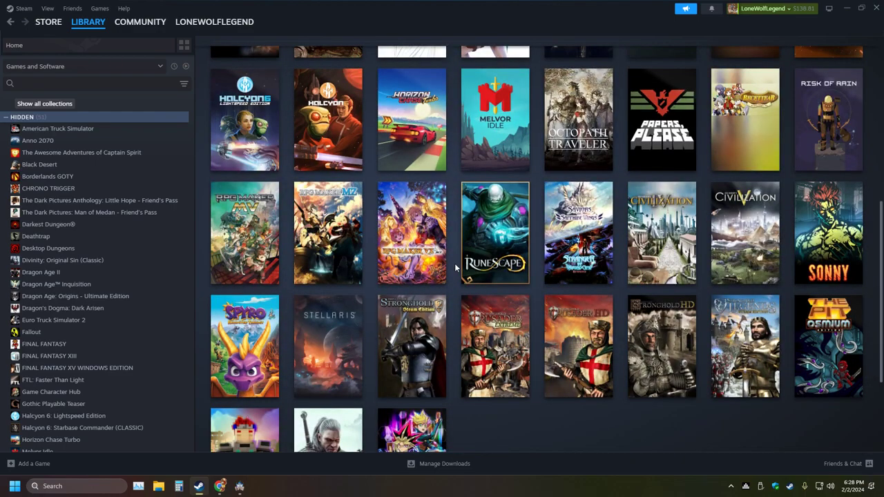
scroll(455, 267, "up", 4)
scroll(454, 263, "down", 4)
scroll(454, 263, "up", 4)
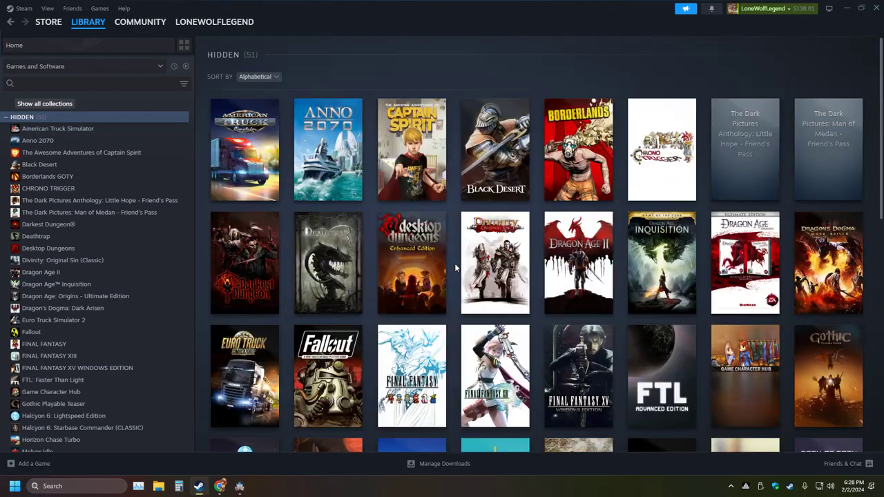
scroll(454, 263, "down", 6)
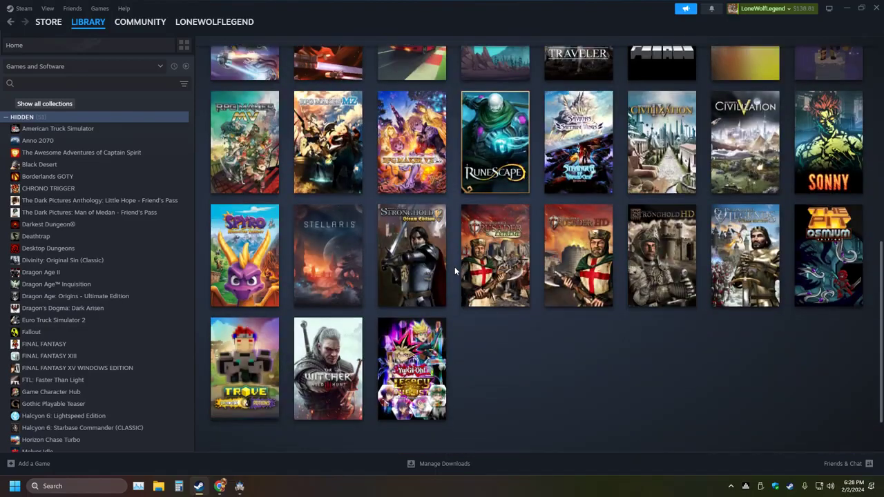
scroll(454, 267, "up", 6)
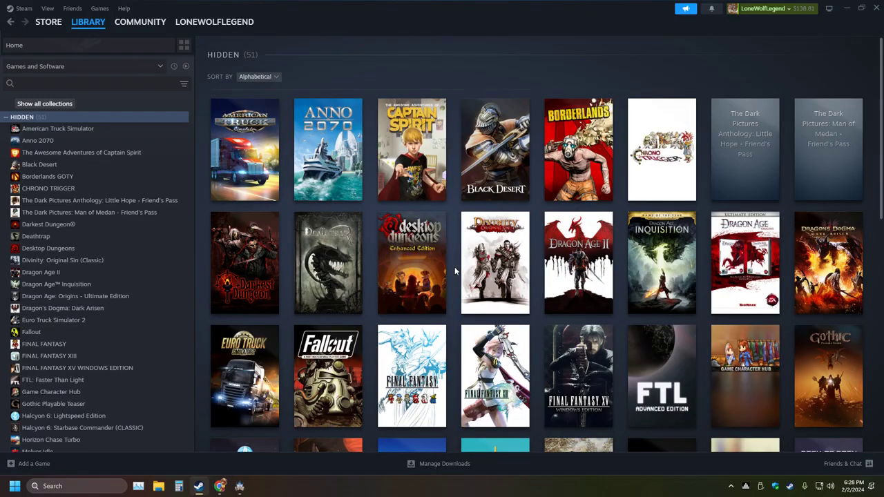
scroll(455, 271, "down", 6)
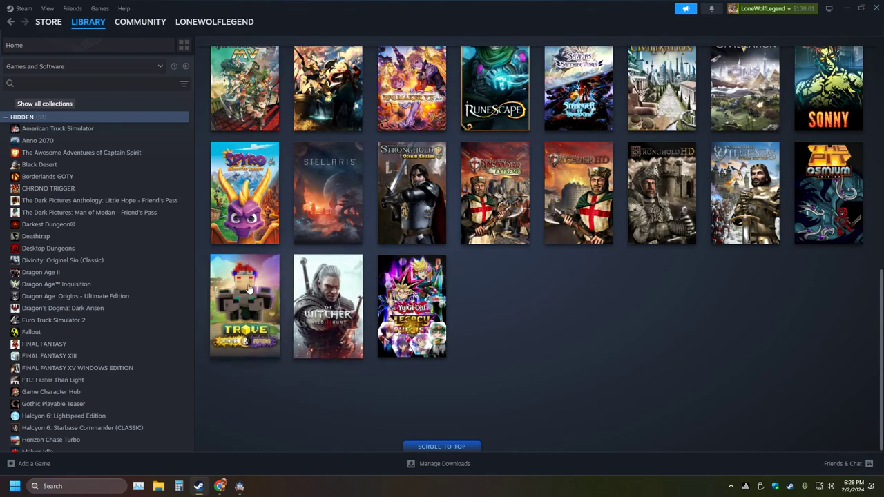
mouse_move(248, 289)
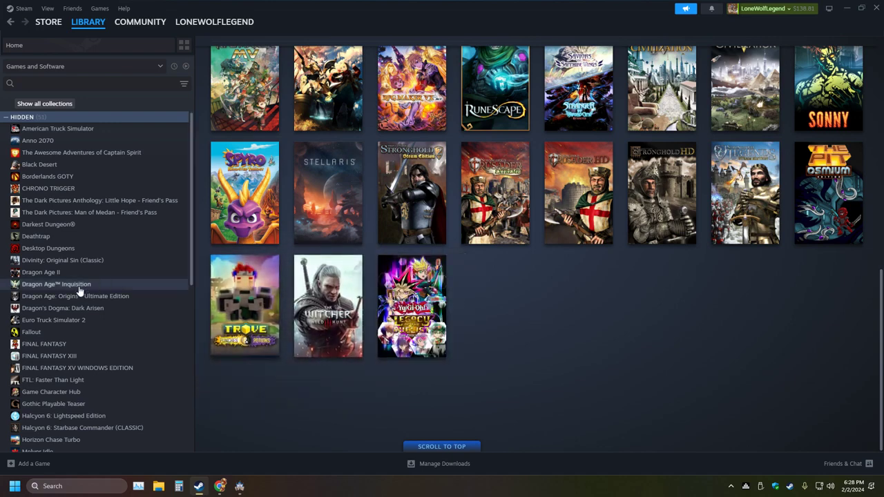
scroll(81, 291, "down", 5)
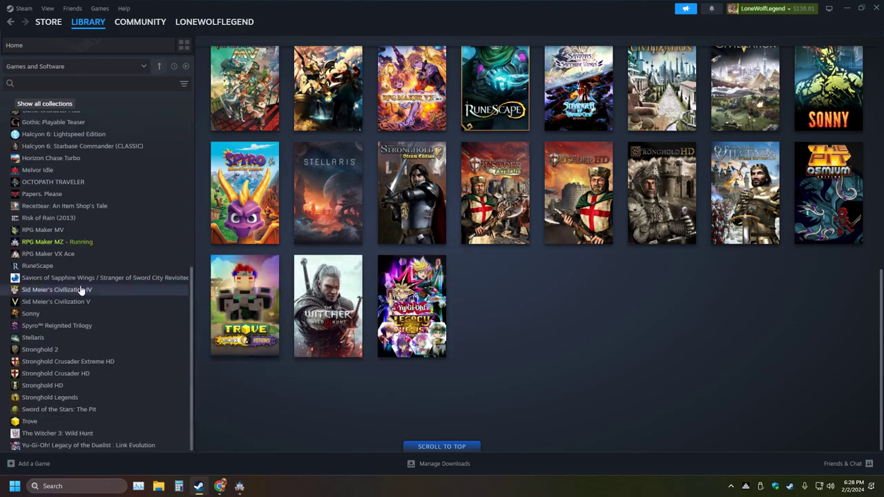
scroll(556, 300, "up", 4)
Install RPG Maker VX Ace to Windows (C:) with desktop and start menu shortcuts
mouse_move(493, 424)
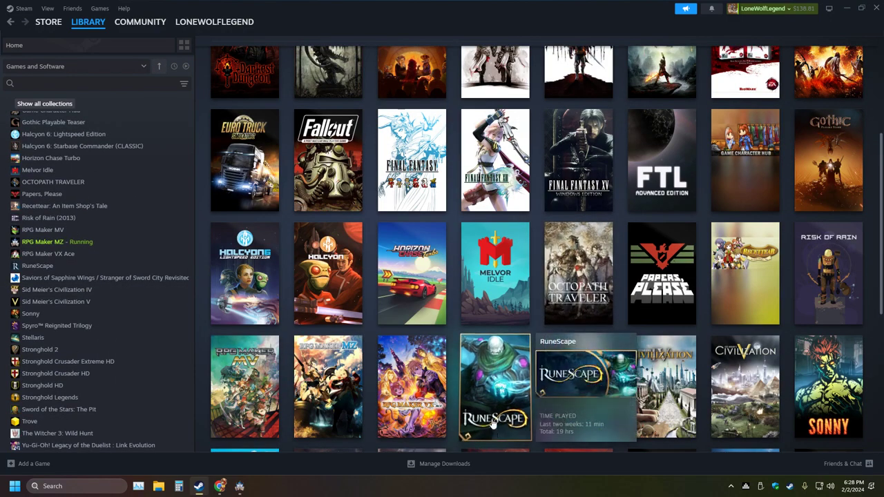
left_click(437, 406)
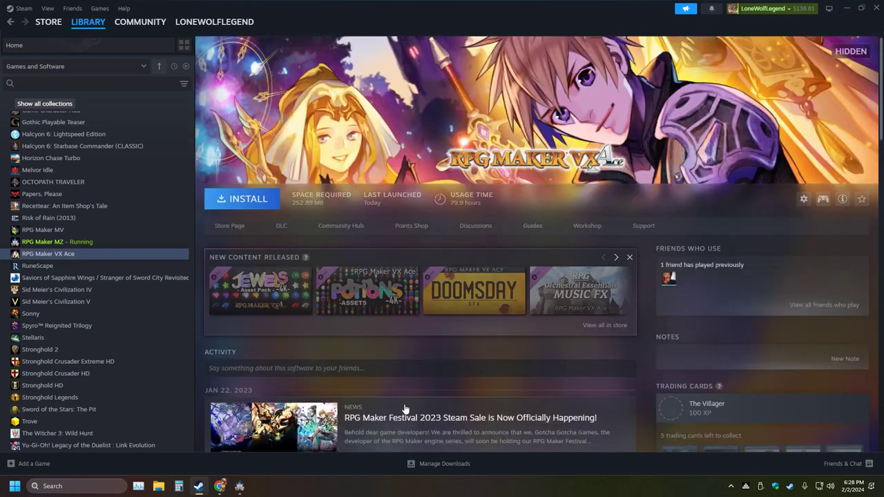
left_click(242, 199)
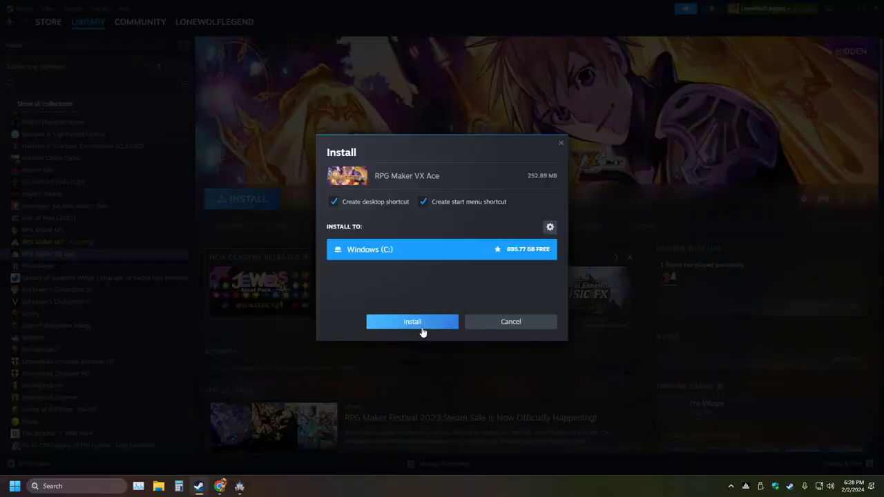
left_click(414, 321)
Look over the RPG Maker VX Ace library page and open the trending workshop item Zetawilk Expanded Database
mouse_move(354, 308)
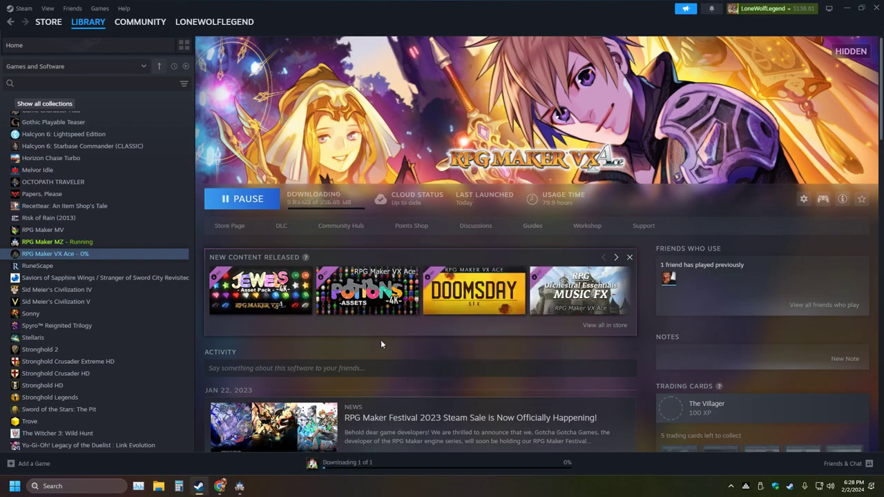
scroll(389, 333, "down", 4)
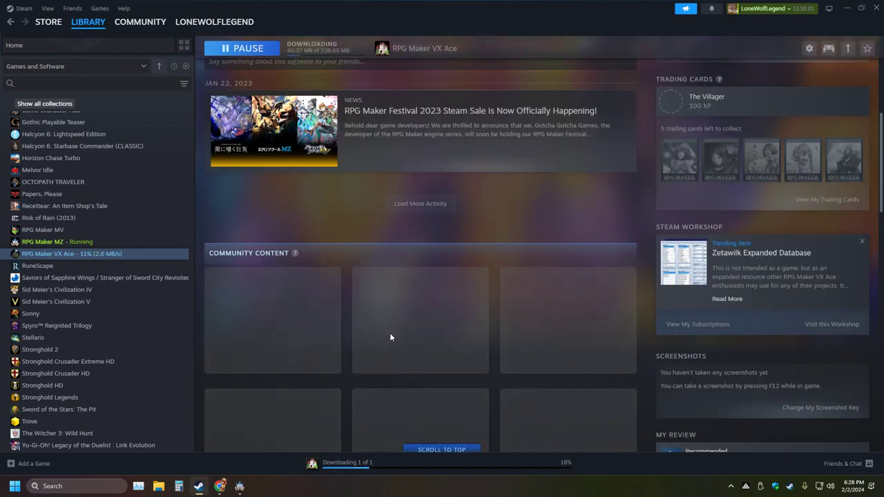
scroll(386, 331, "up", 3)
scroll(389, 331, "up", 2)
scroll(389, 330, "down", 5)
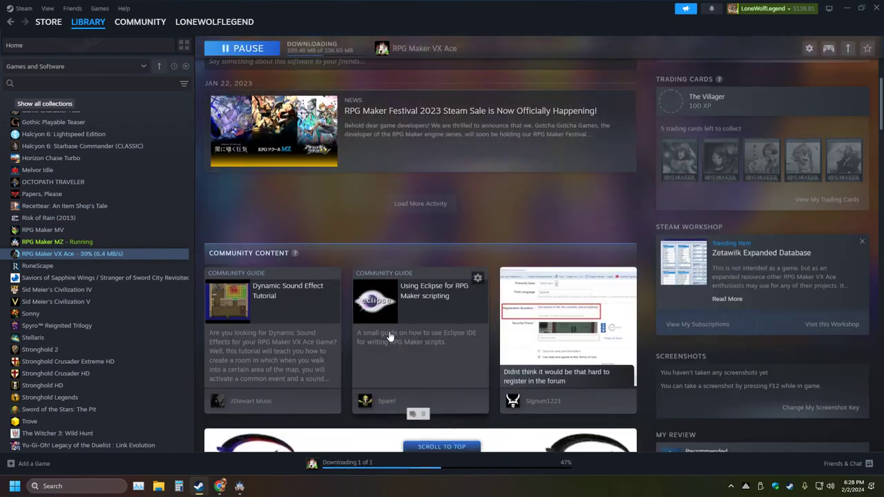
left_click(742, 253)
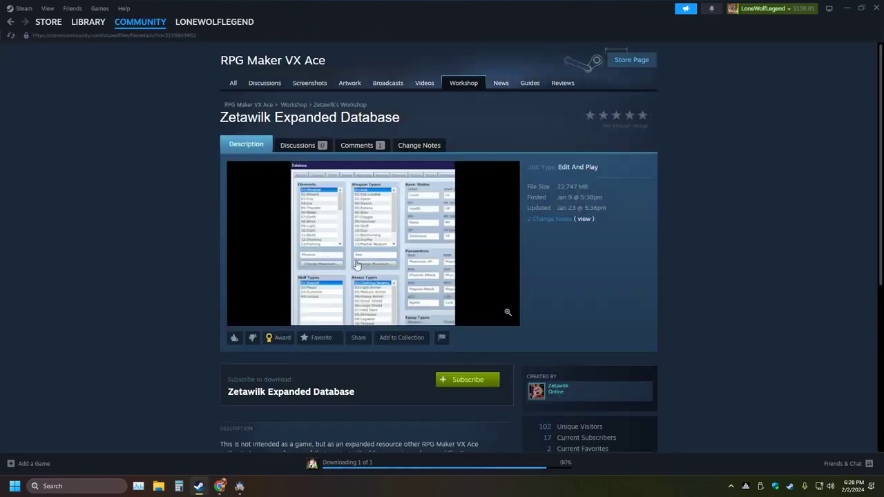
View the workshop item's enlarged preview image and description, and return to the RPG Maker VX Ace library page
left_click(507, 311)
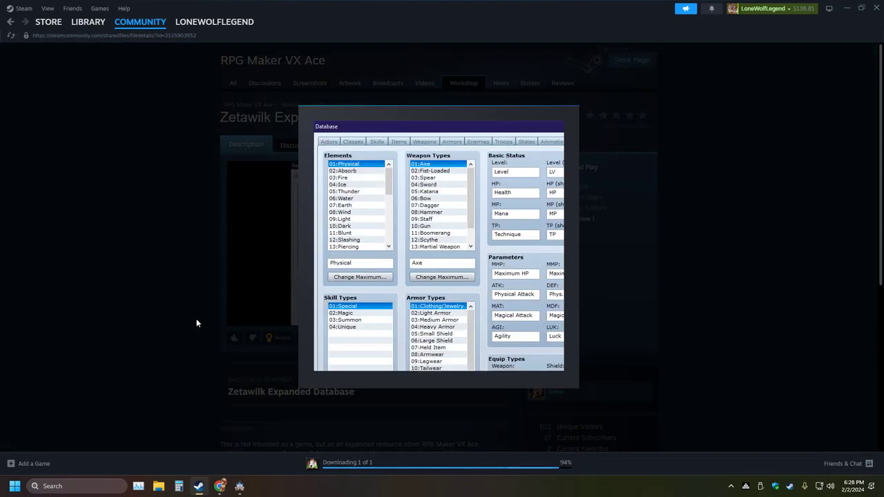
scroll(196, 317, "down", 4)
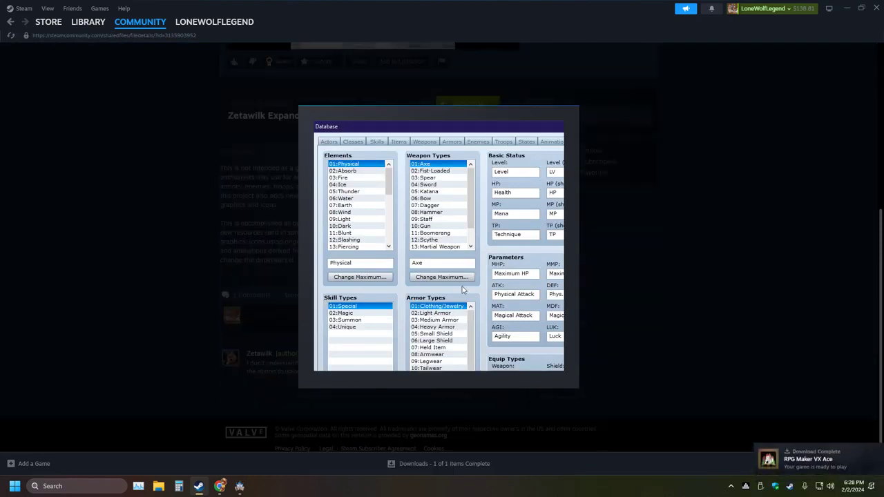
left_click(168, 318)
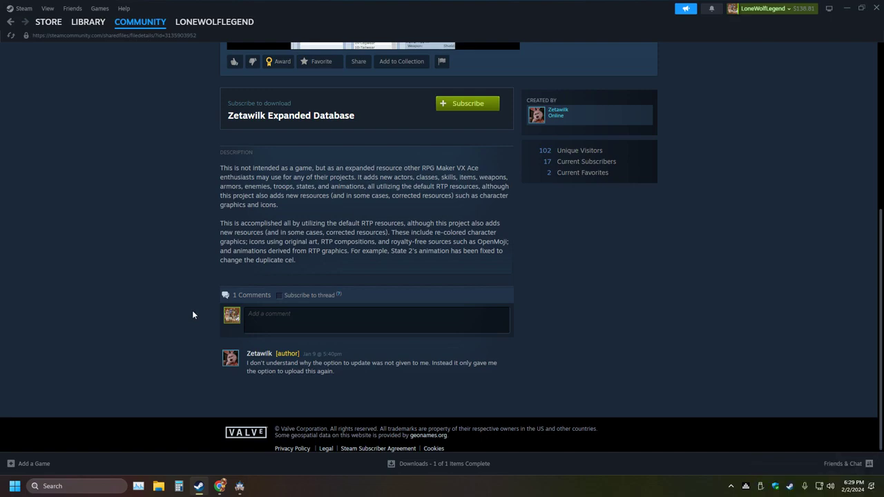
scroll(192, 310, "up", 4)
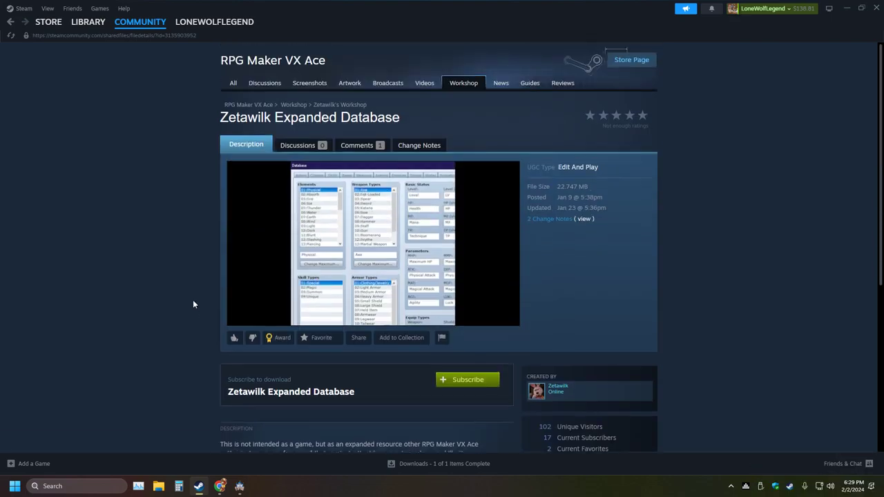
scroll(193, 300, "down", 2)
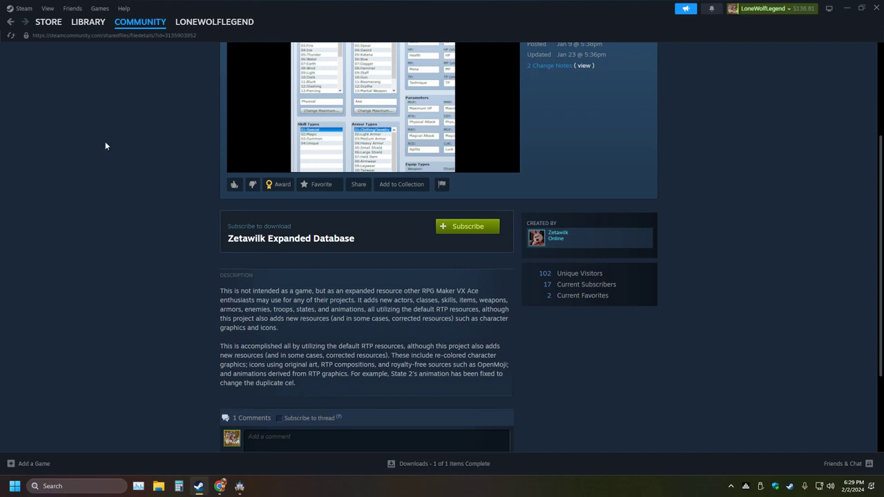
right_click(9, 22)
left_click(10, 23)
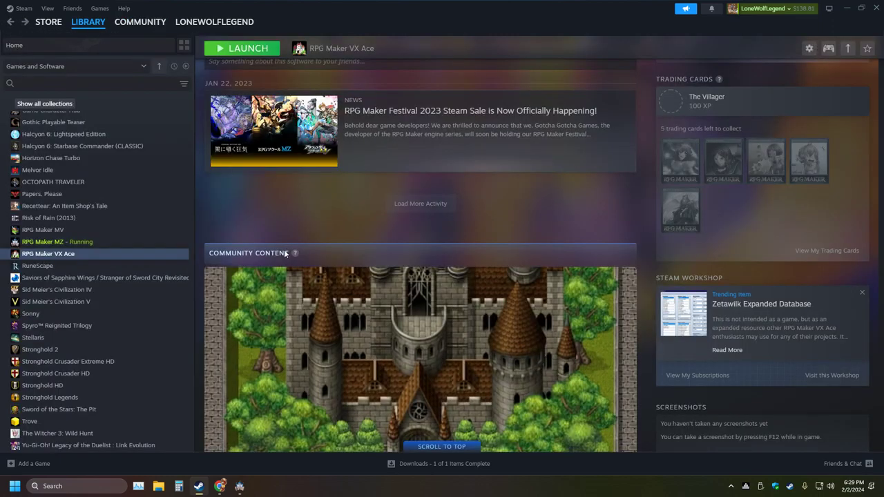
Leave the Steam library and the browser, and launch RPG Maker VX Ace from its desktop shortcut
scroll(238, 208, "down", 3)
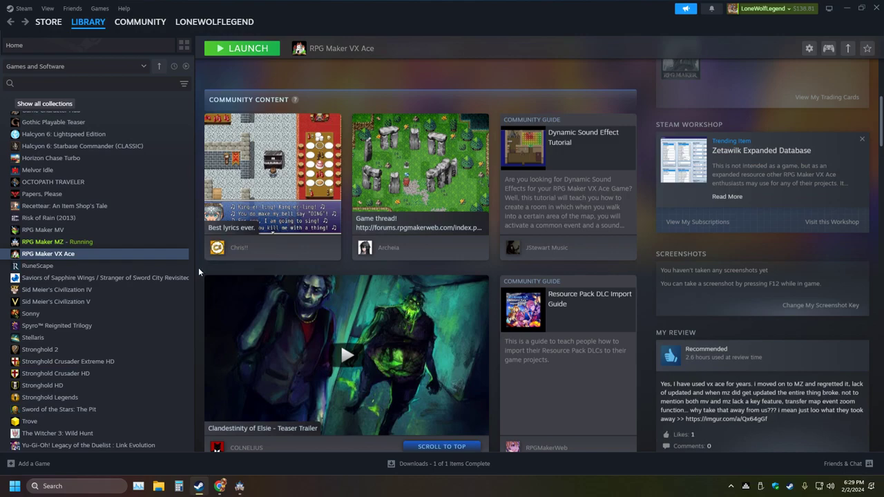
scroll(199, 270, "up", 3)
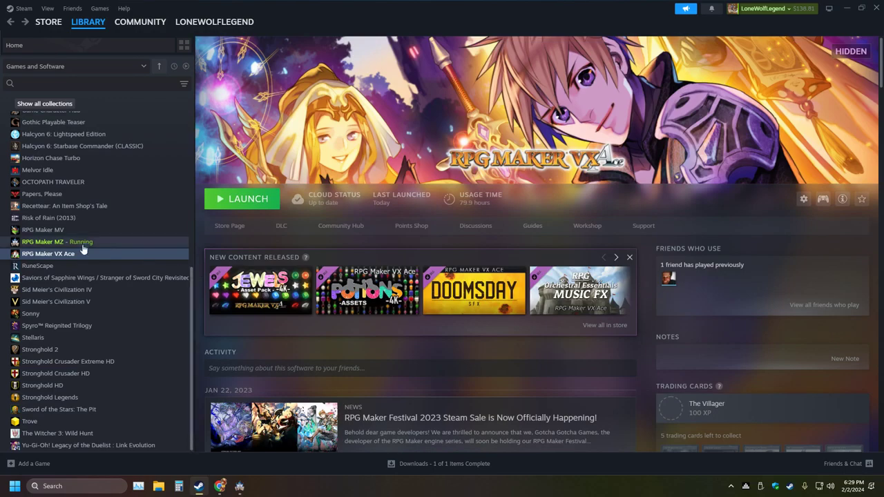
left_click(877, 8)
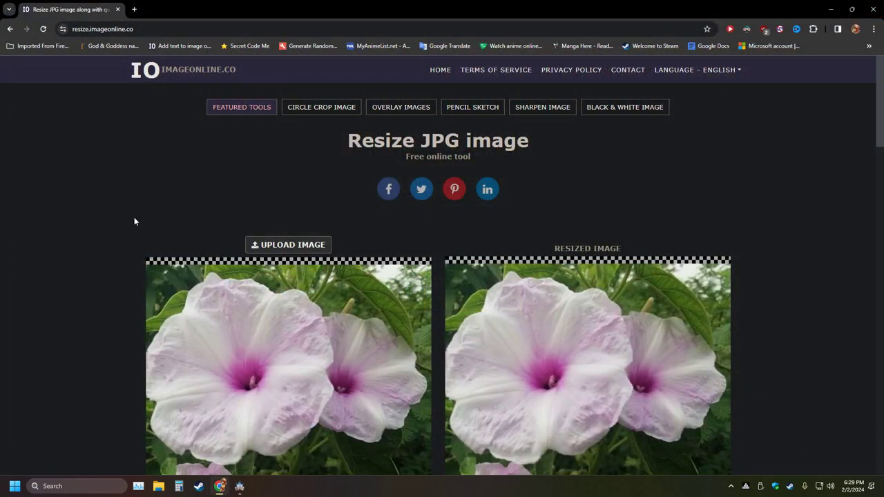
left_click(831, 9)
double_click(16, 432)
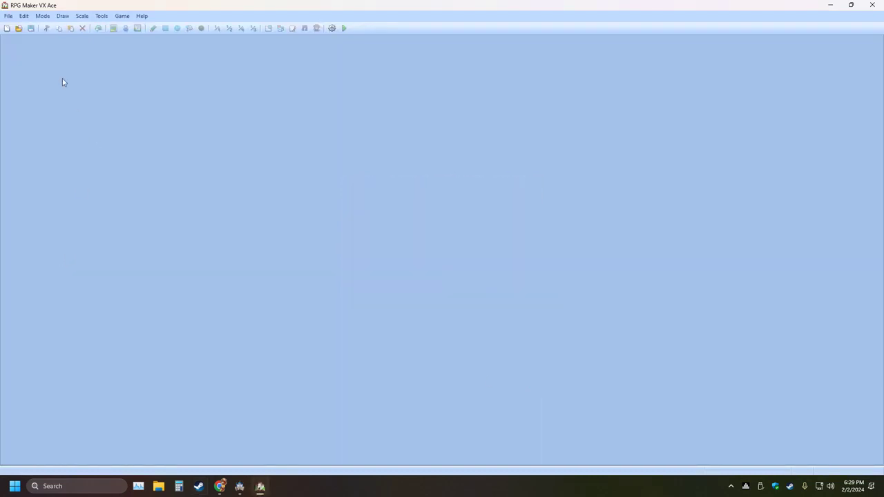
left_click(6, 28)
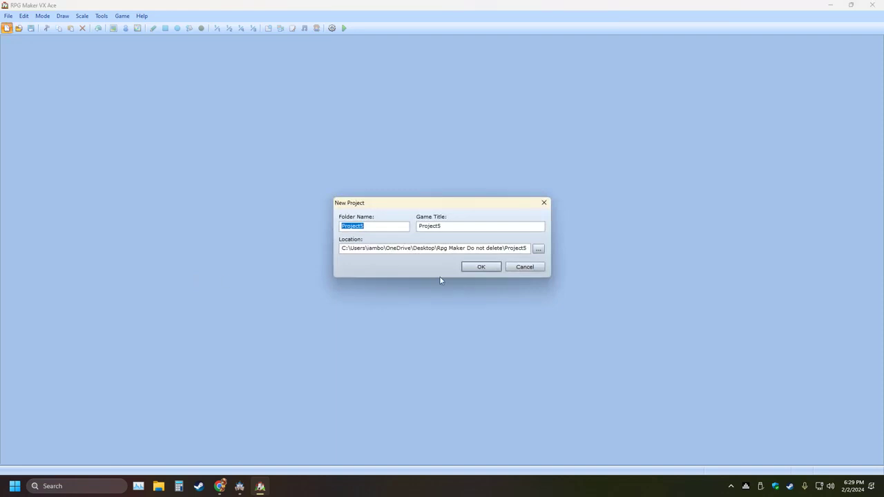
left_click(527, 269)
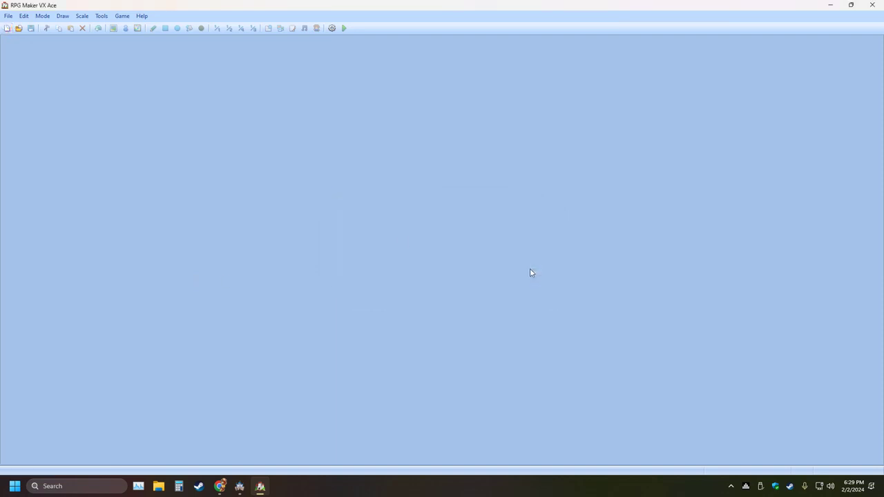
left_click(6, 28)
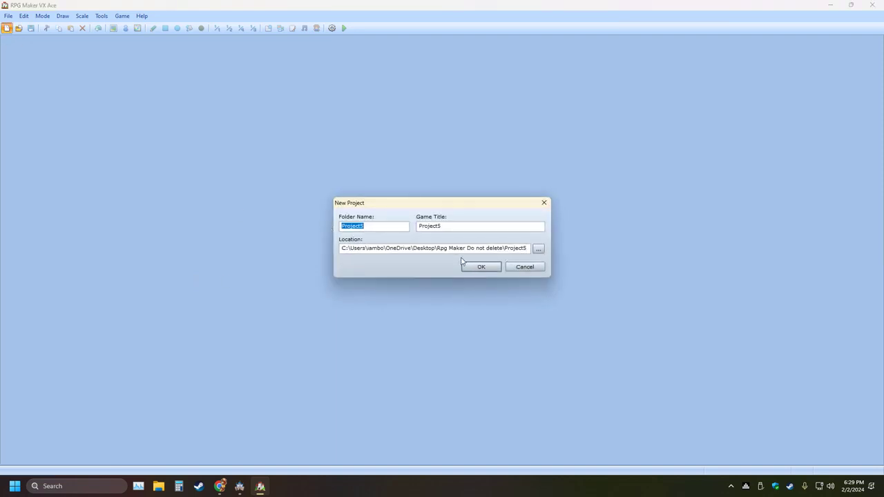
left_click(524, 267)
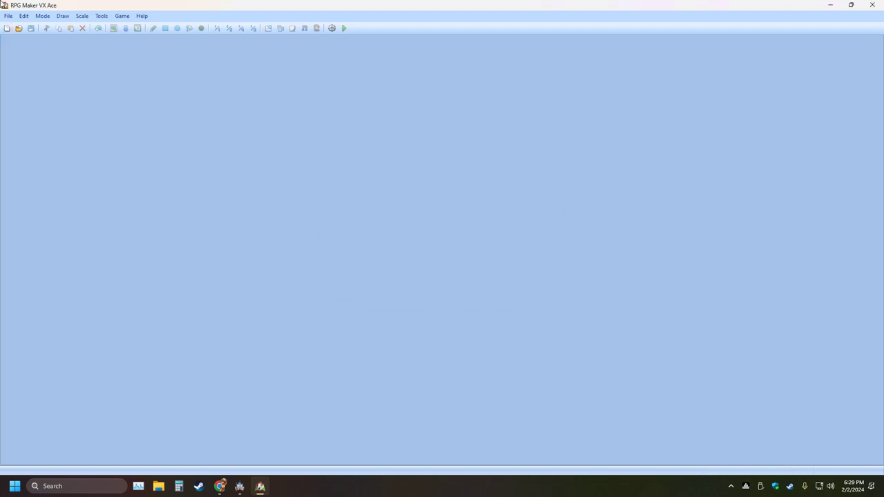
Search the RPGVXAce folder in Documents for a project to open, checking "rpg maker do not delete" with its Graphics, Battlers and System subfolders
left_click(19, 29)
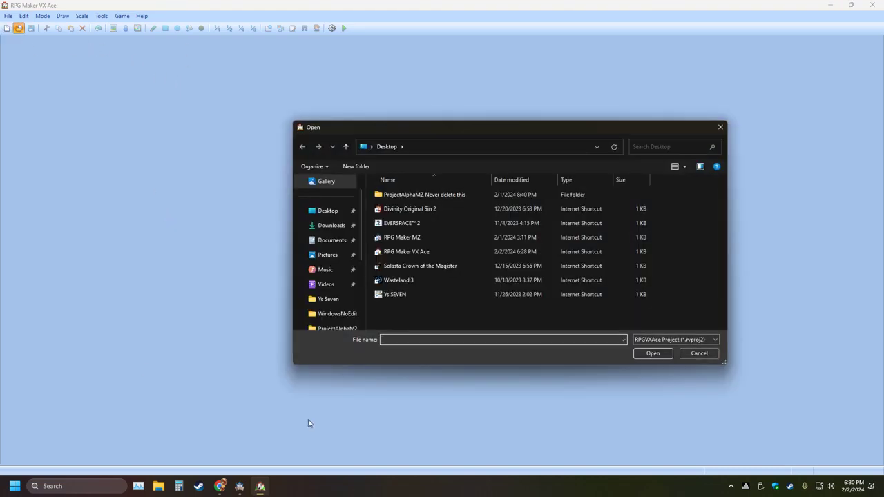
left_click(330, 240)
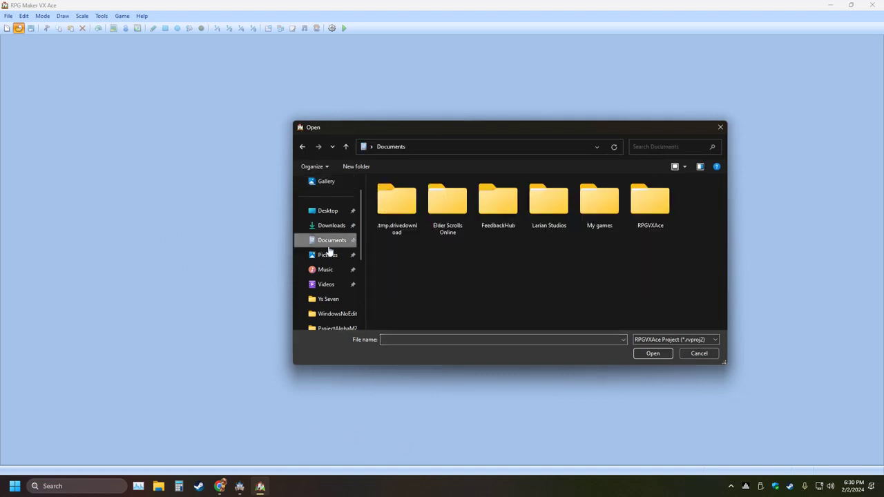
double_click(650, 200)
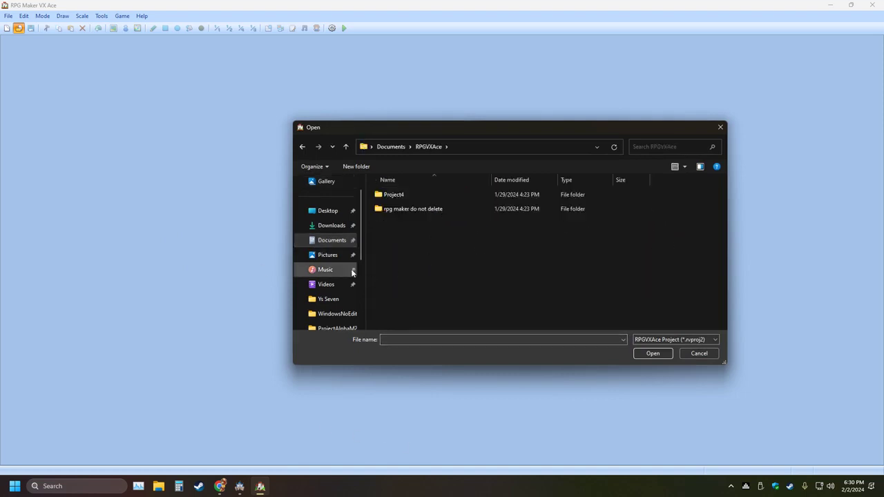
double_click(395, 213)
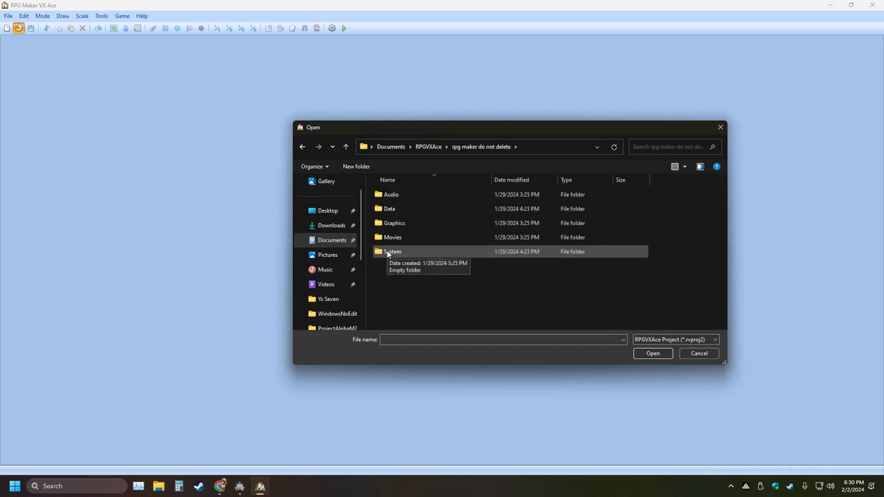
double_click(394, 223)
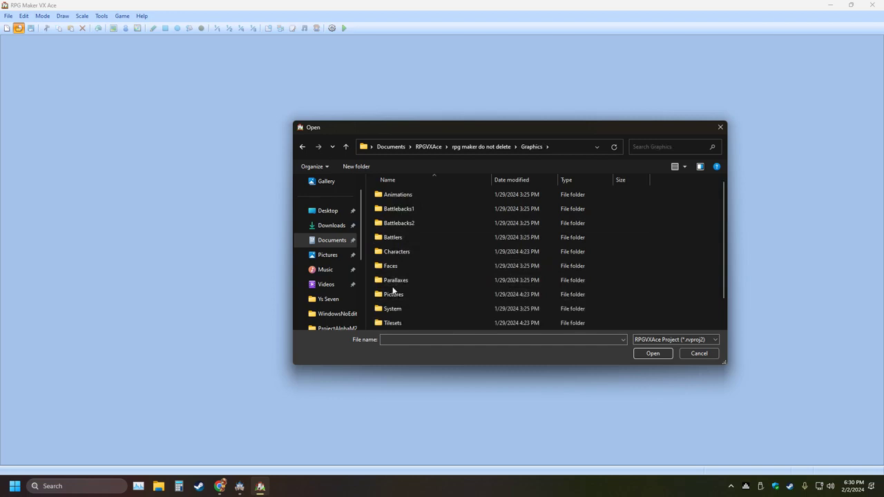
double_click(392, 239)
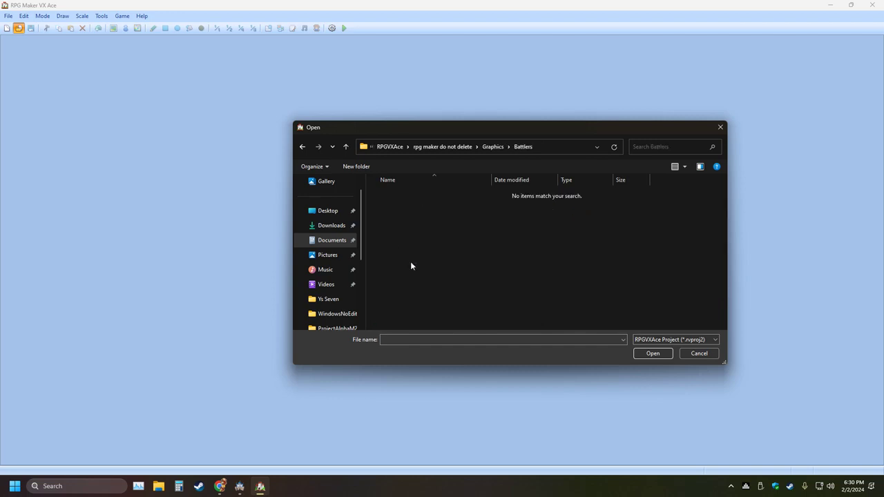
left_click(346, 146)
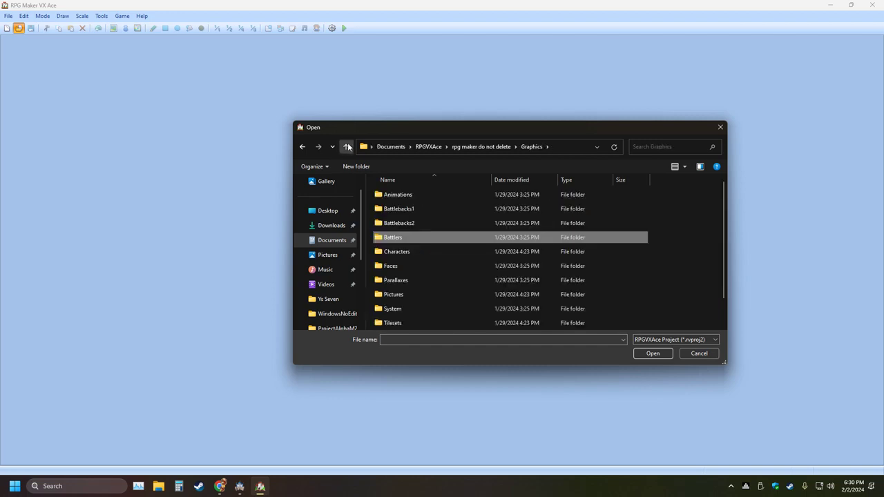
left_click(347, 147)
double_click(389, 253)
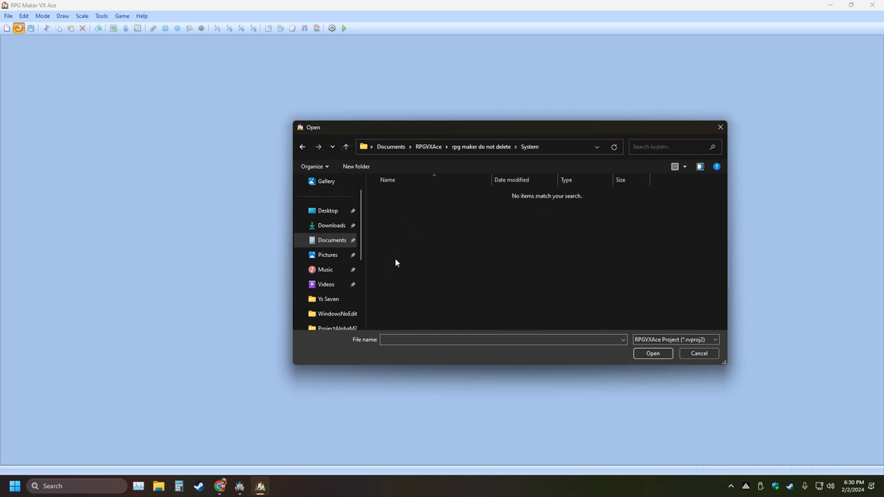
left_click(348, 149)
left_click(348, 149)
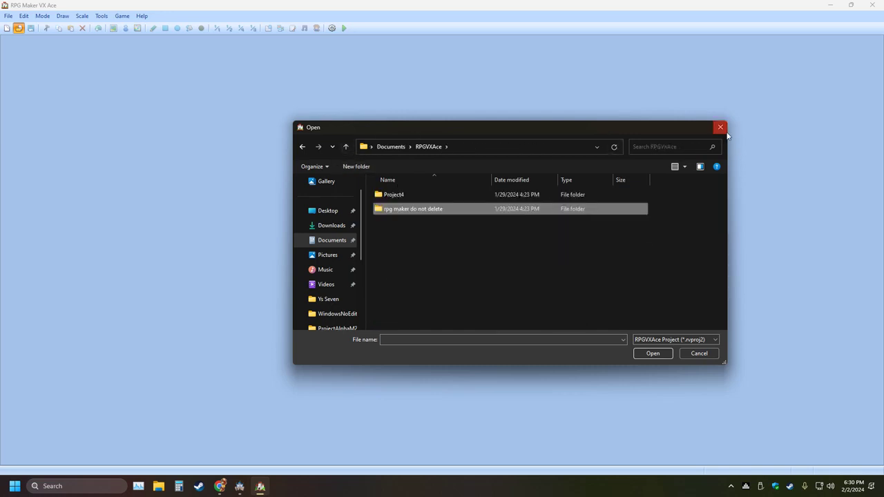
left_click(722, 129)
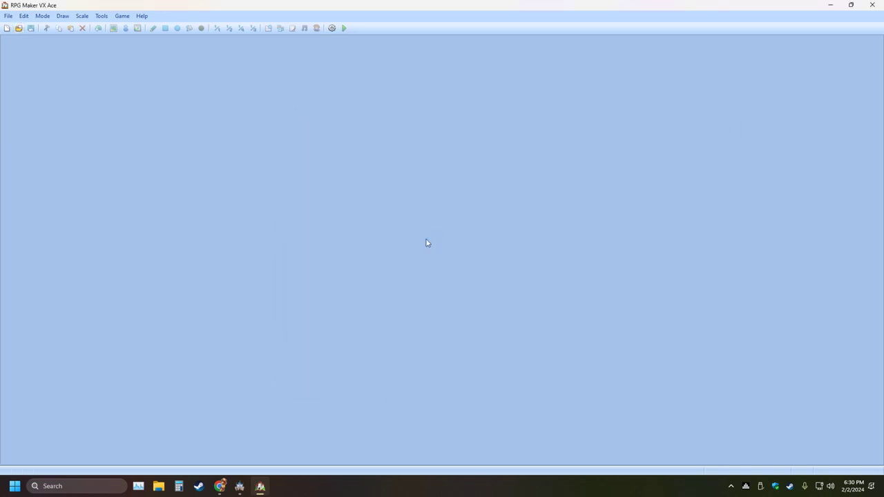
Recheck the "rpg maker do not delete" folder and search Project4 with its System subfolder for a VX Ace project file
left_click(18, 29)
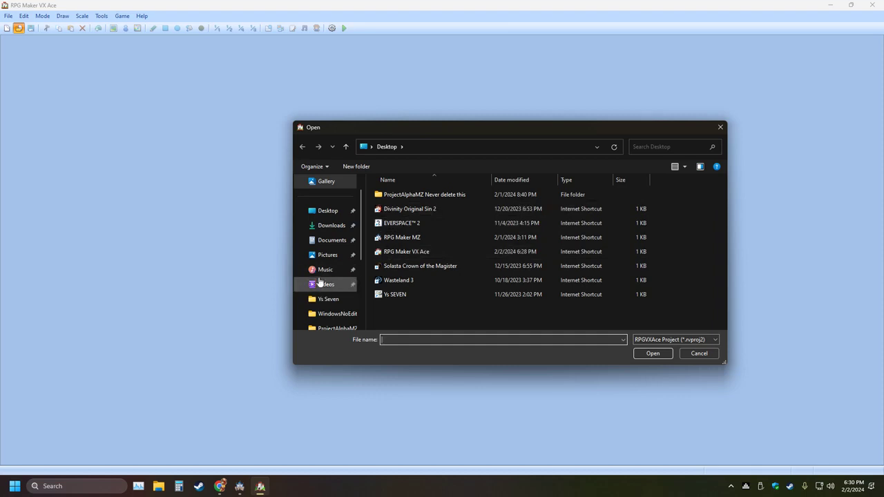
left_click(329, 241)
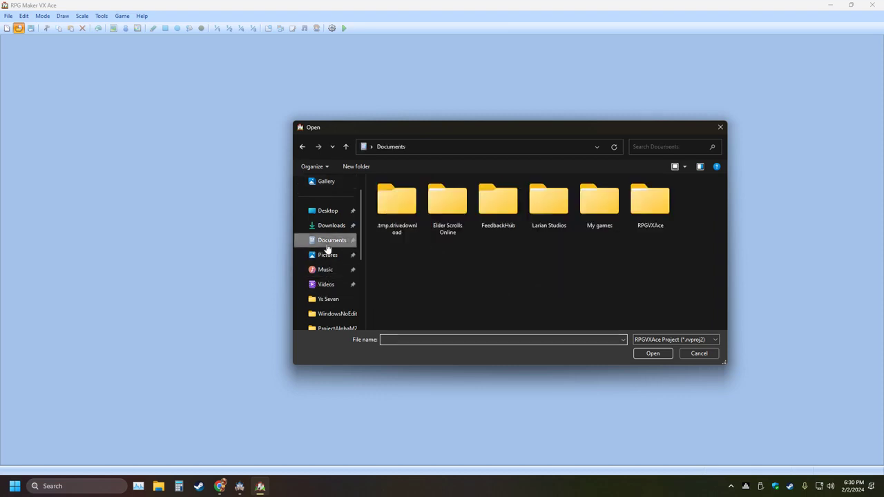
double_click(650, 201)
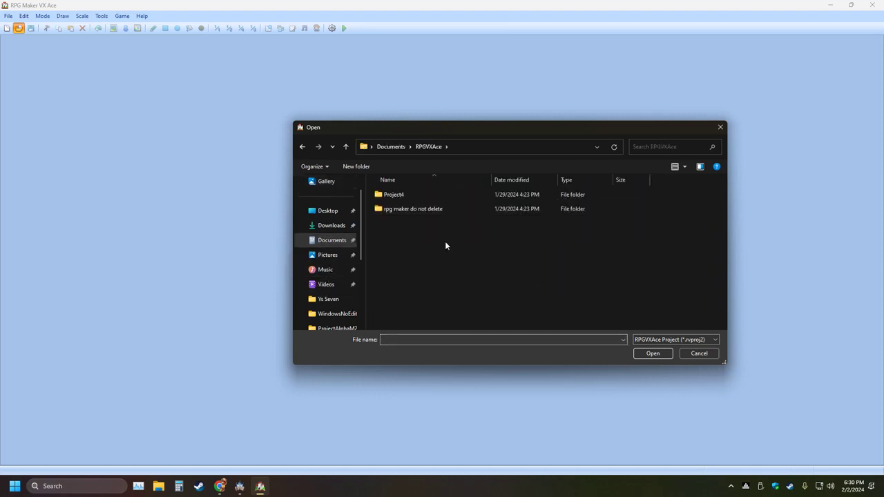
double_click(408, 210)
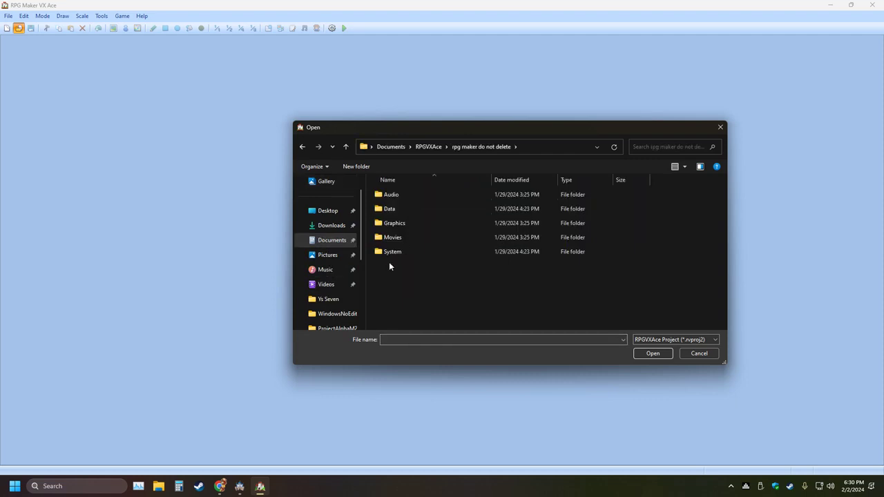
left_click(346, 147)
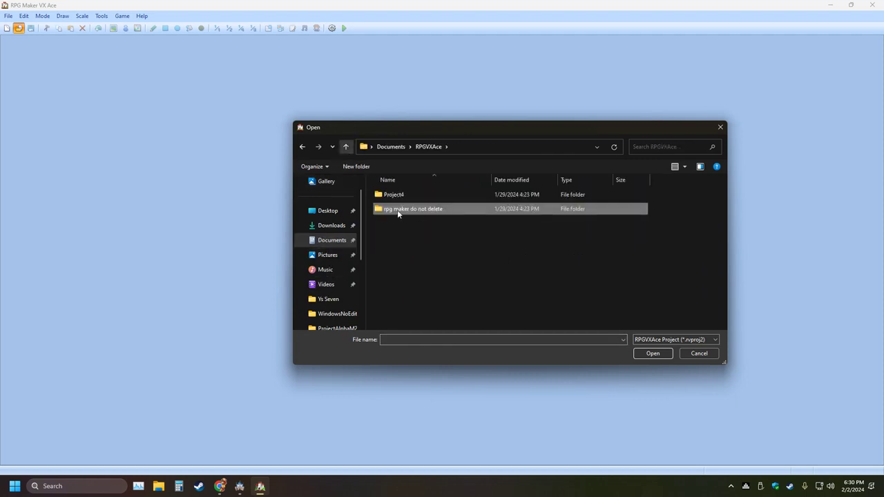
double_click(390, 194)
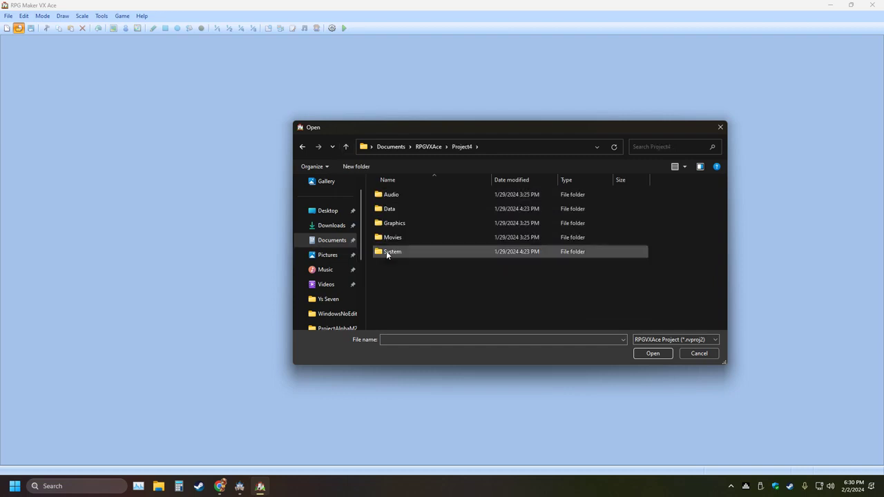
double_click(388, 251)
left_click(713, 355)
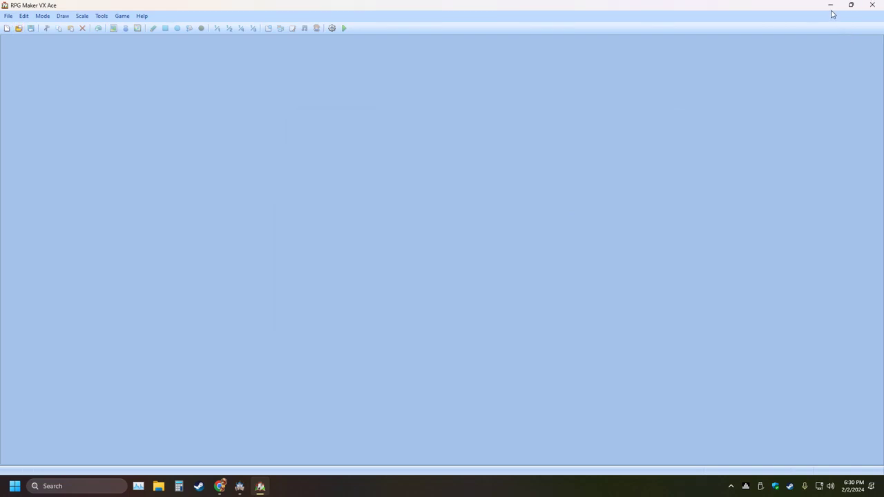
left_click(156, 486)
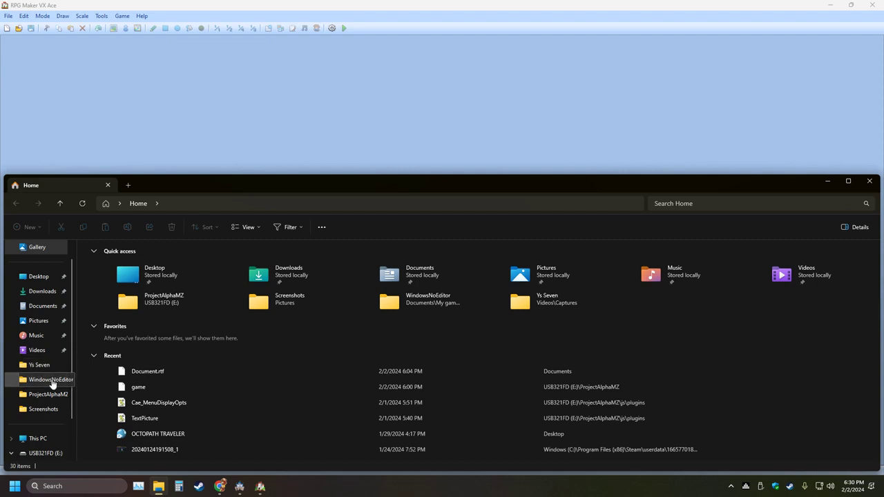
left_click(870, 181)
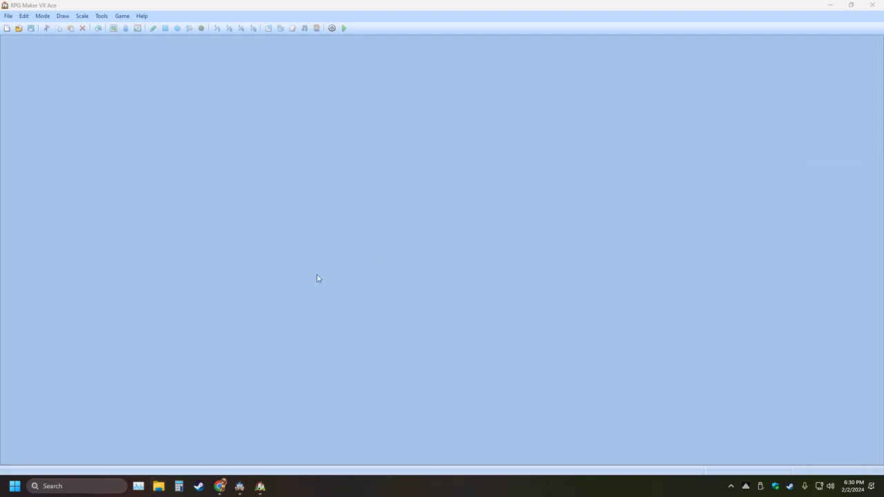
Load the cloud-saved project "rpg maker do not delete" through the Project Menu and close the dialog
left_click(332, 27)
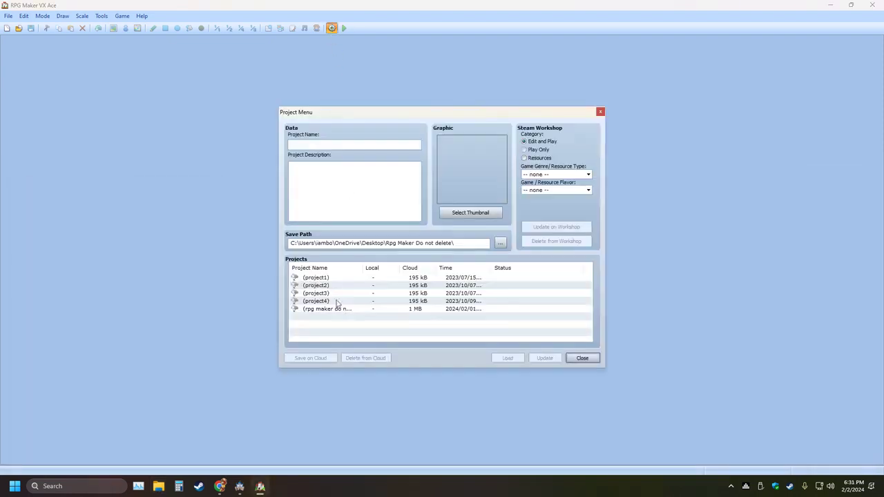
left_click(337, 309)
left_click(508, 357)
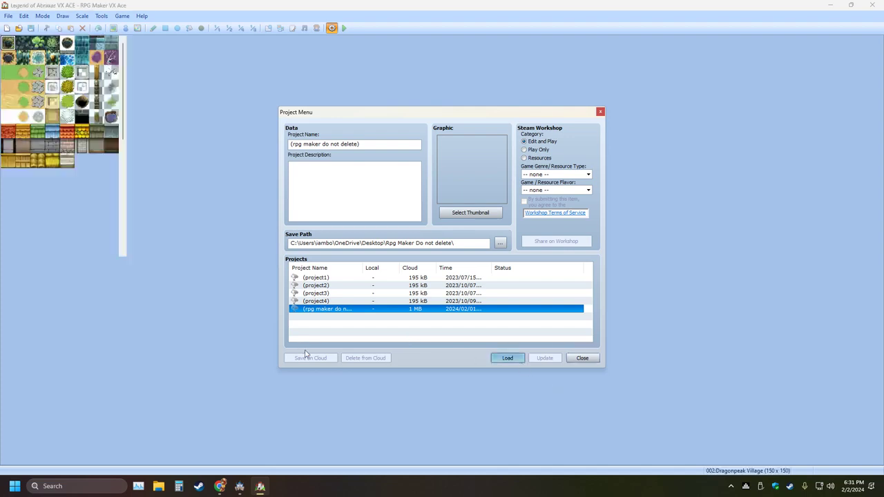
left_click(600, 113)
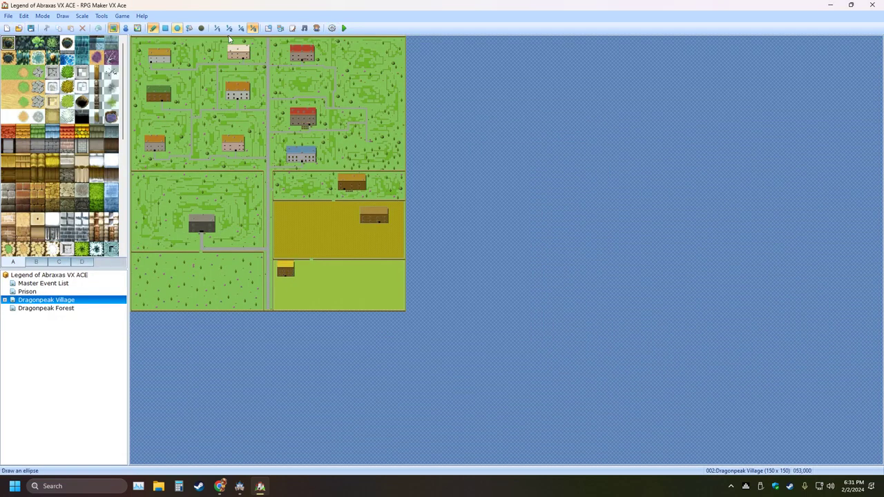
View the Resource Manager's file list, and mark the block of building roof and wall tiles in tileset A
left_click(280, 28)
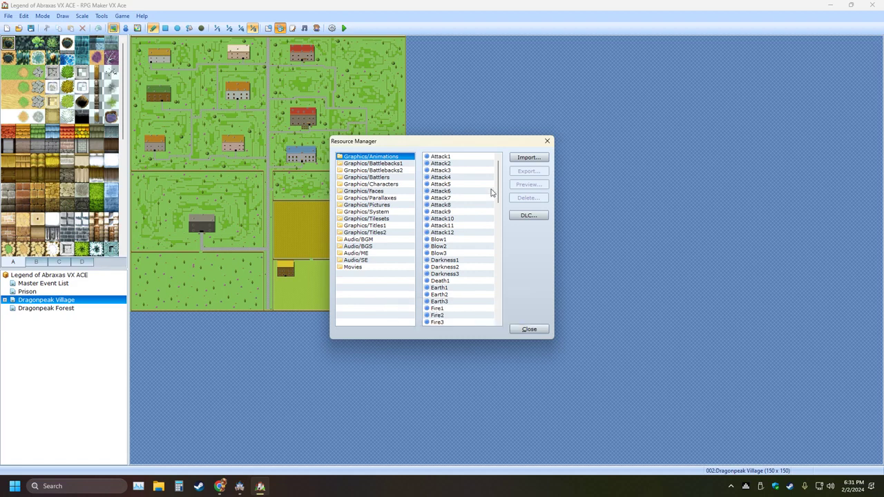
left_click(548, 141)
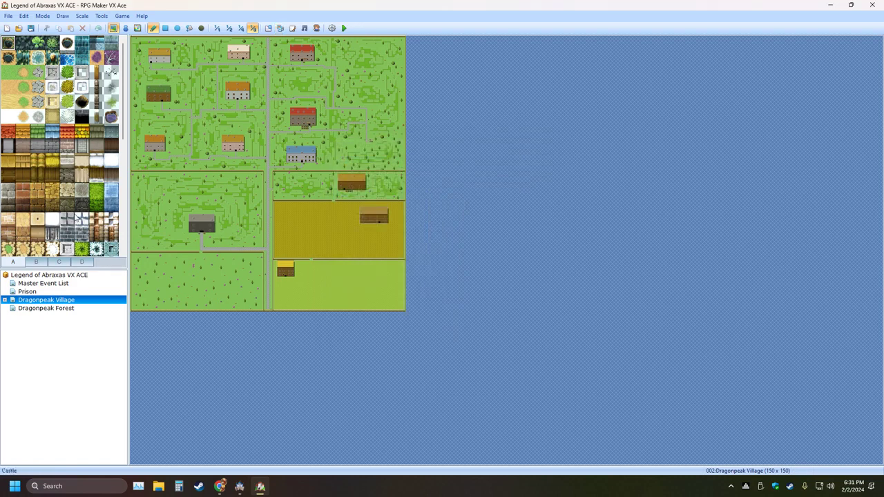
left_click_drag(9, 132, 116, 179)
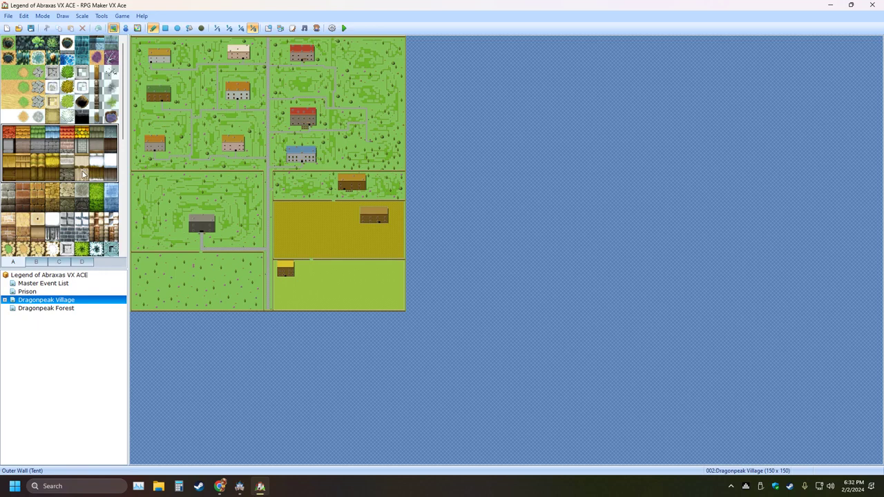
Switch to RPG Maker MZ to compare the Act 1 Town map's building tiles with those of VX Ace
left_click(239, 489)
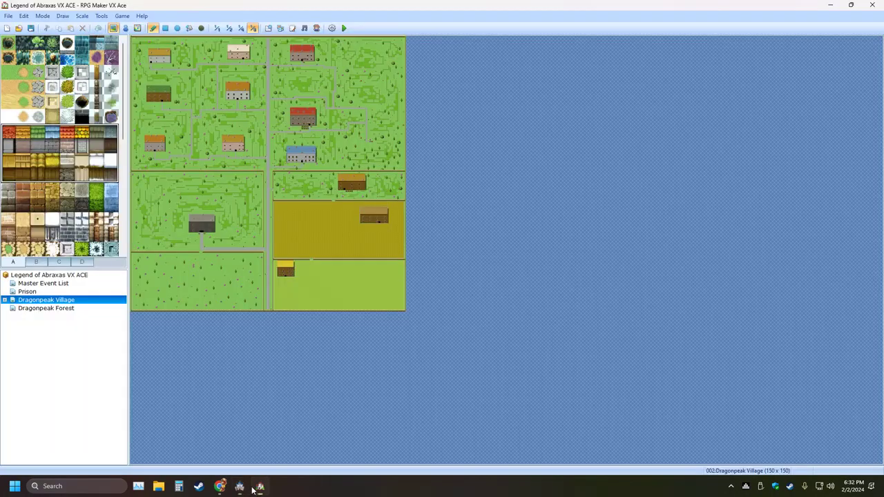
left_click(260, 486)
left_click(240, 486)
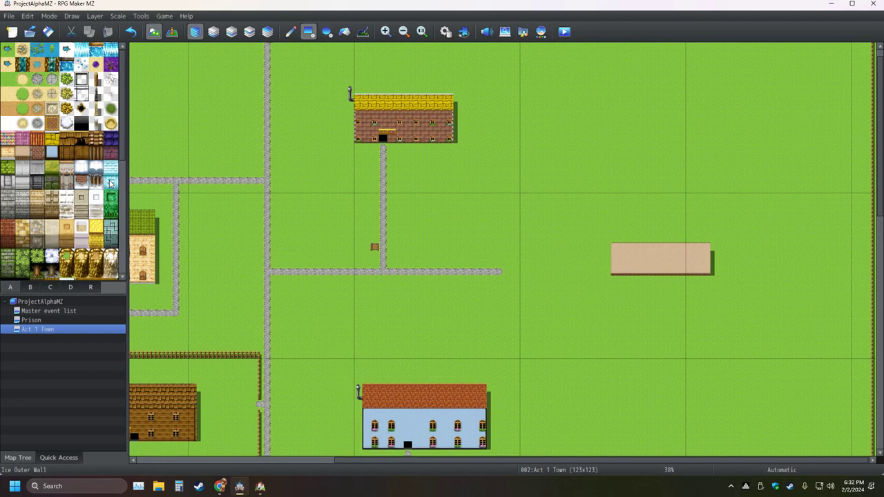
Switch to RPG Maker VX Ace and set the Dragonpeak Village map's tileset to 003:Interior
key("alt+Tab")
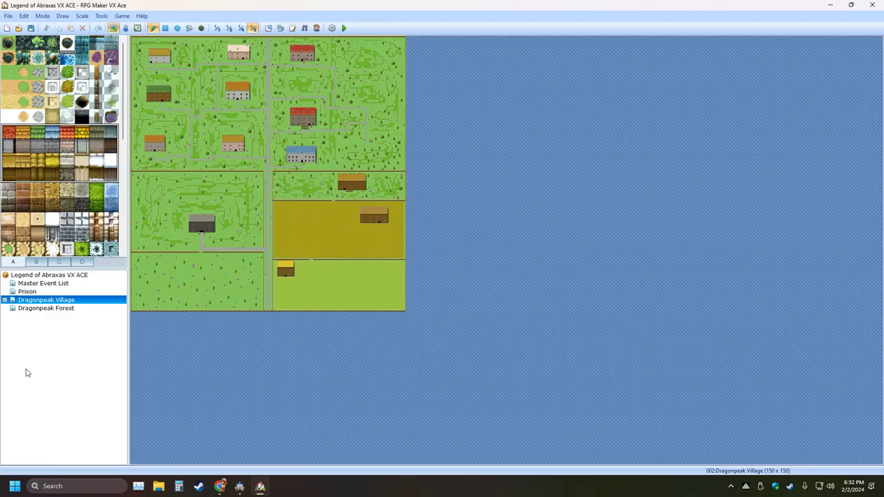
right_click(60, 299)
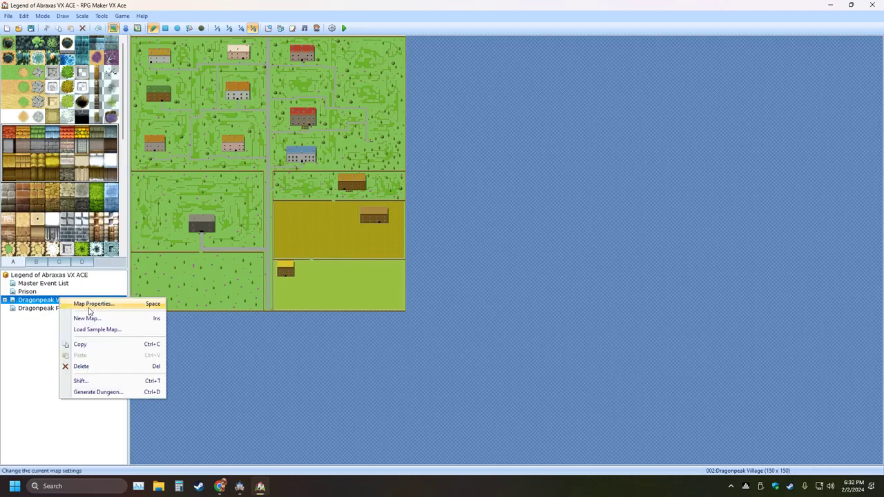
left_click(93, 304)
left_click(343, 183)
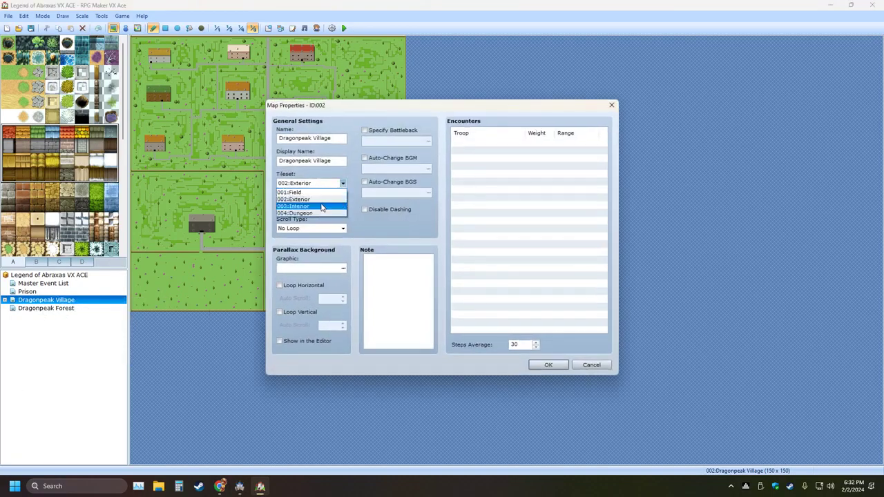
left_click(328, 207)
left_click(547, 365)
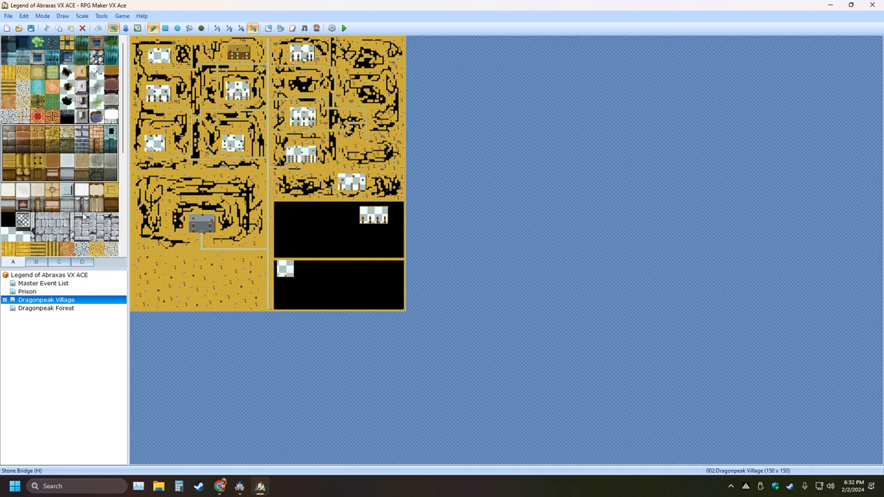
Mark two ceiling-and-wall tile pairs in the Interior tileset's A set and look through its remaining tiles
left_click(83, 162)
left_click_drag(83, 162, 83, 178)
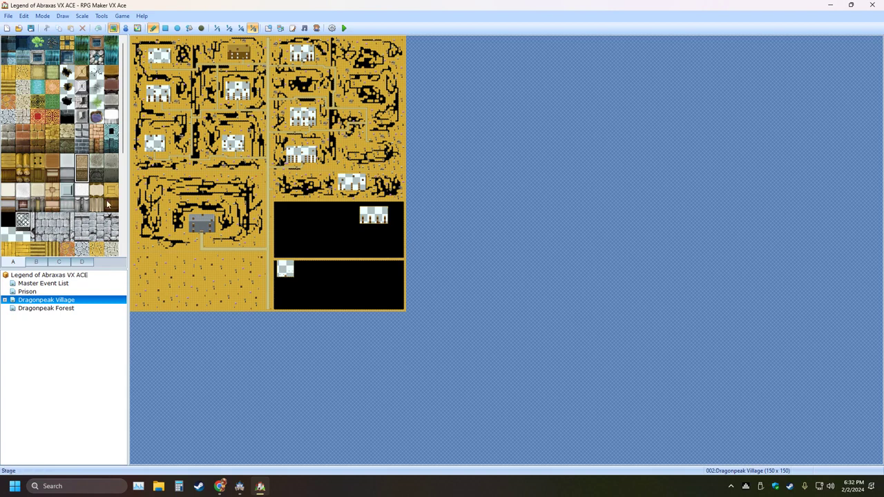
left_click_drag(96, 192, 96, 206)
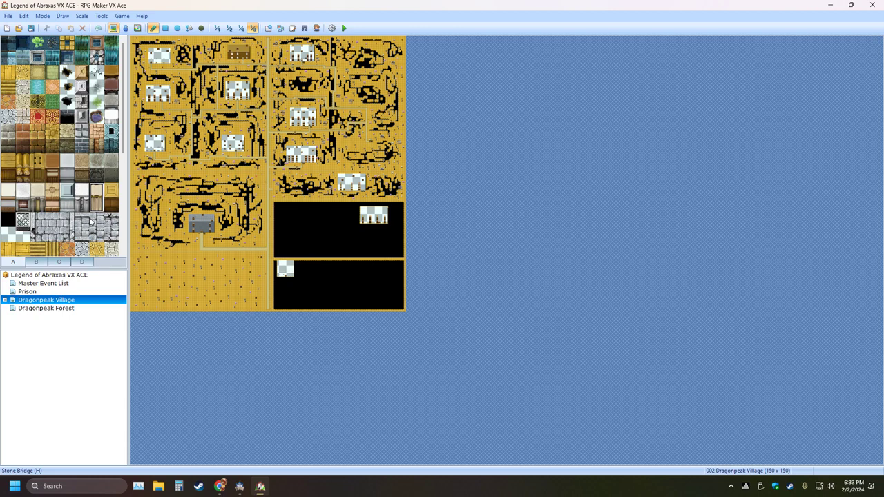
scroll(90, 221, "down", 10)
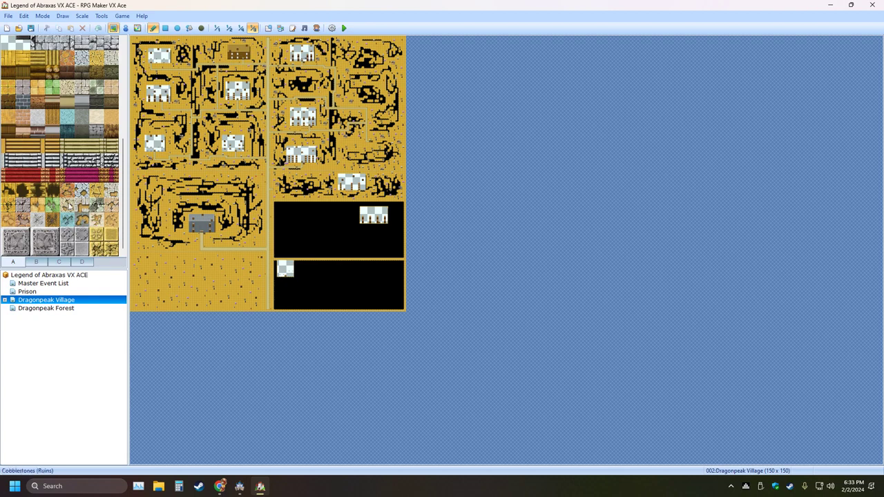
Set the Dragonpeak Village map's tileset back to 002:Exterior
right_click(60, 301)
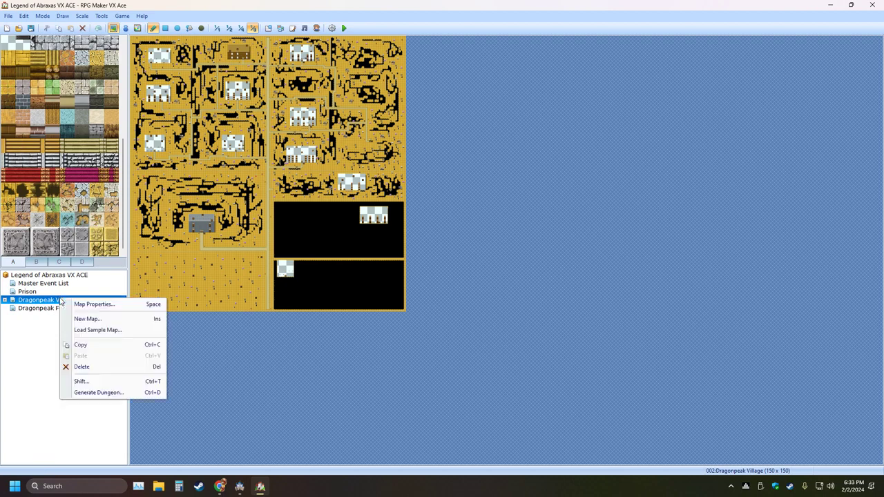
left_click(76, 304)
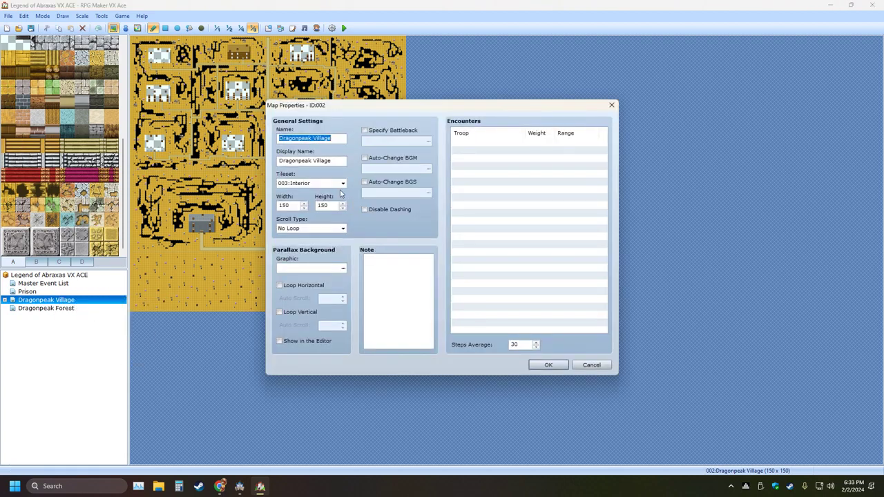
left_click(342, 183)
left_click(303, 198)
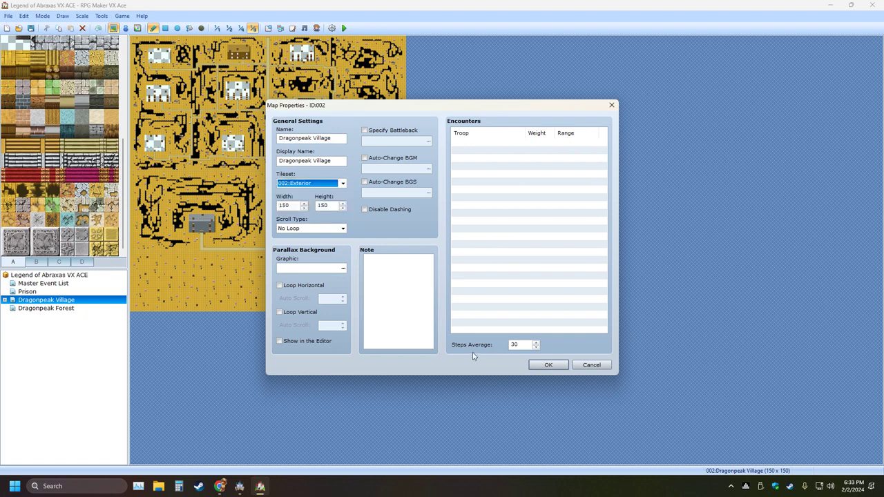
left_click(552, 365)
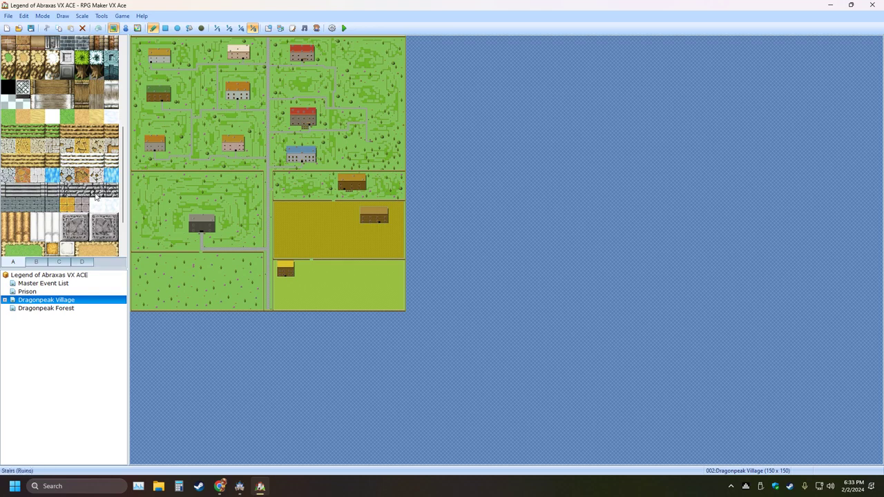
Examine the Exterior tileset's A set, marking the block of meadow and dirt plateau tiles and a single meadow plateau tile
scroll(80, 199, "down", 3)
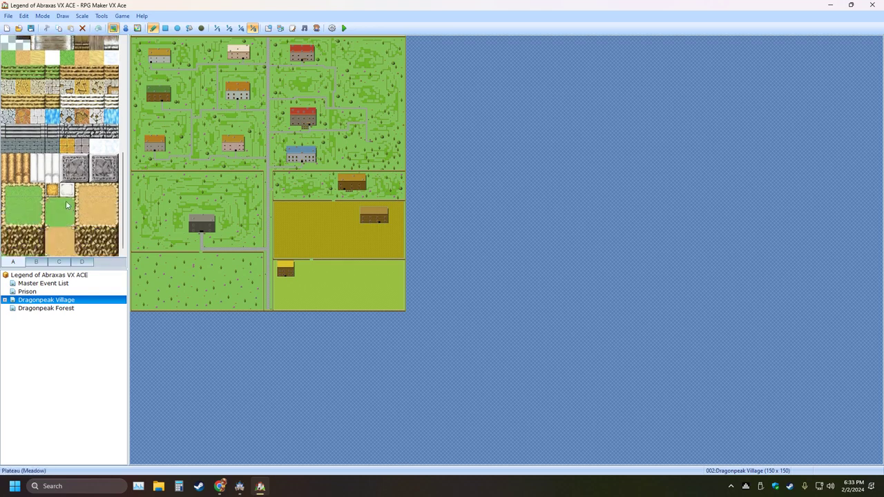
left_click(8, 191)
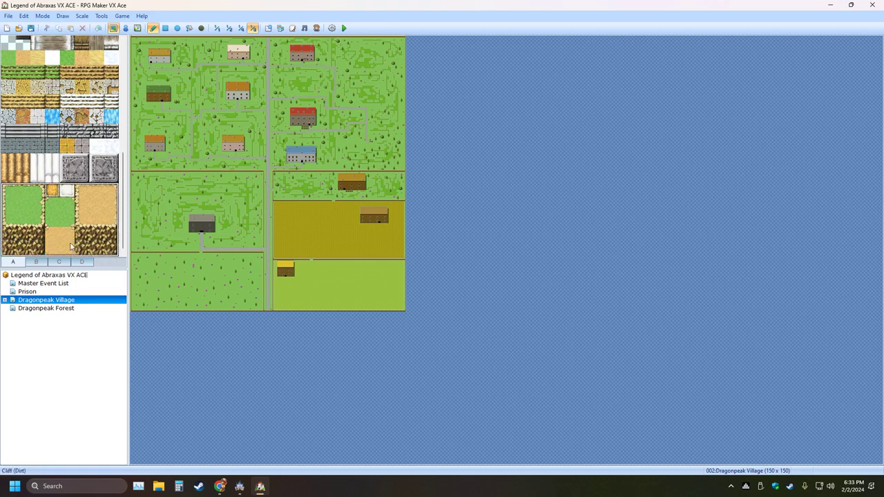
left_click(58, 224)
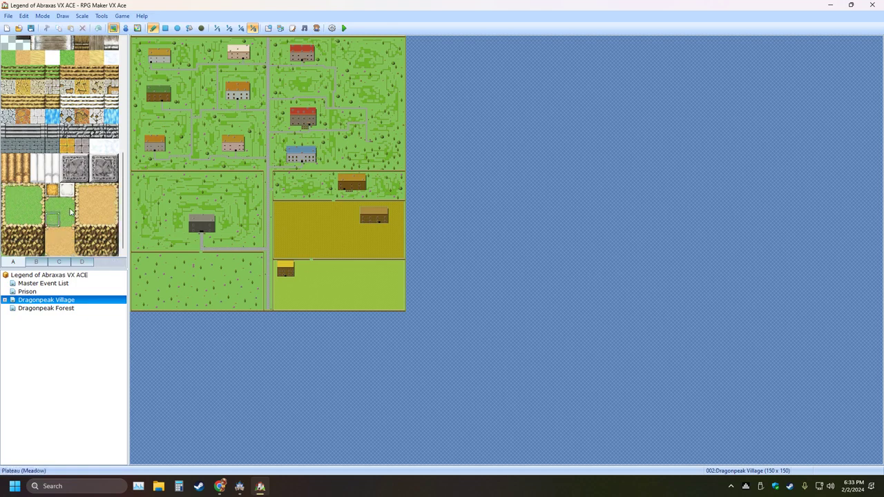
scroll(69, 212, "up", 1)
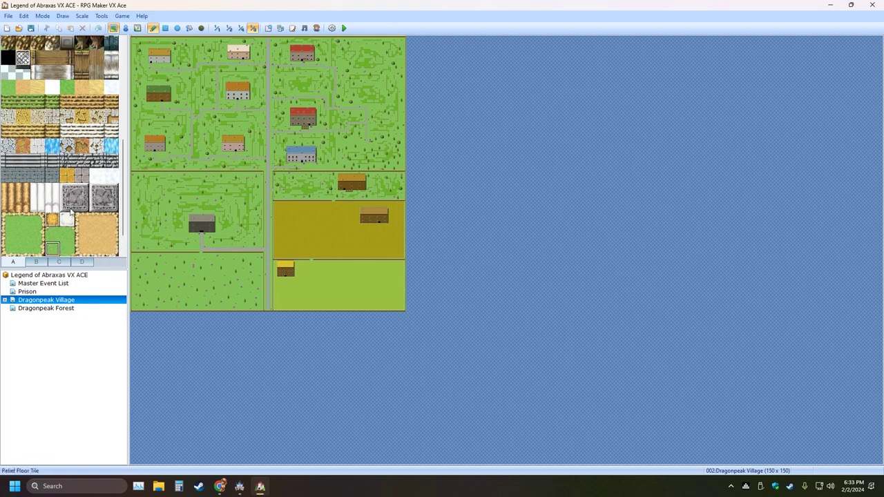
scroll(69, 213, "up", 2)
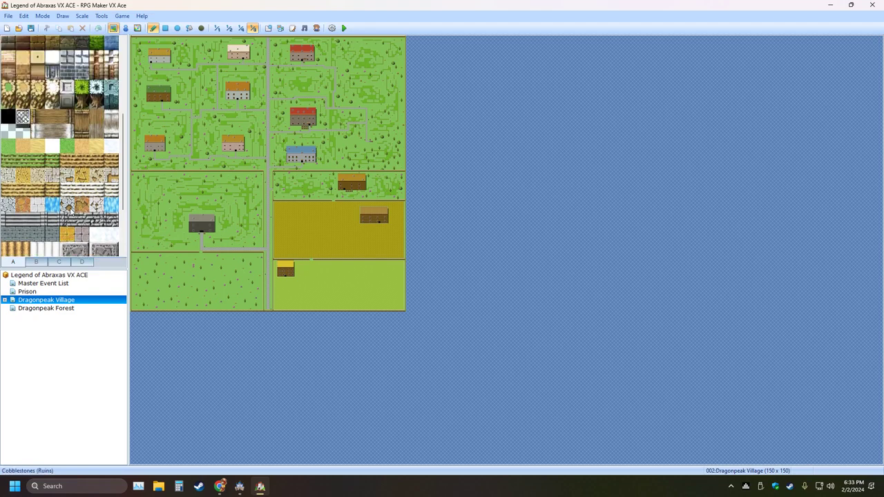
scroll(70, 213, "up", 1)
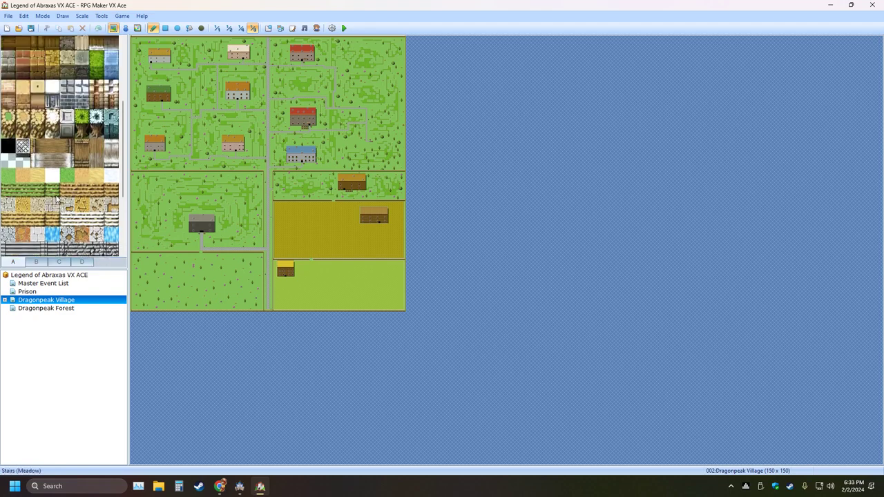
scroll(57, 197, "up", 4)
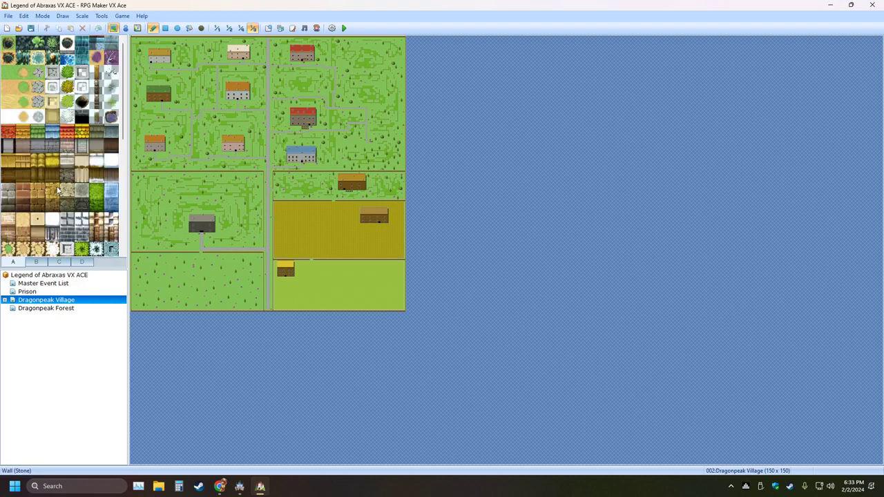
Try painting a dark ground tile freehand across Dragonpeak Village's southwestern meadow, undo it, and show tileset B
left_click(111, 116)
mouse_move(196, 257)
left_mouse_down()
mouse_move(263, 295)
mouse_move(205, 275)
left_mouse_up()
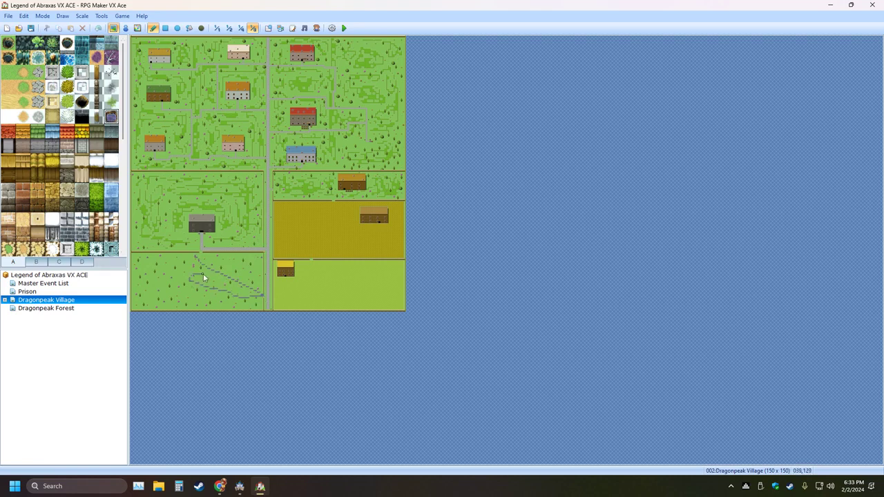
left_click(98, 28)
left_click(37, 263)
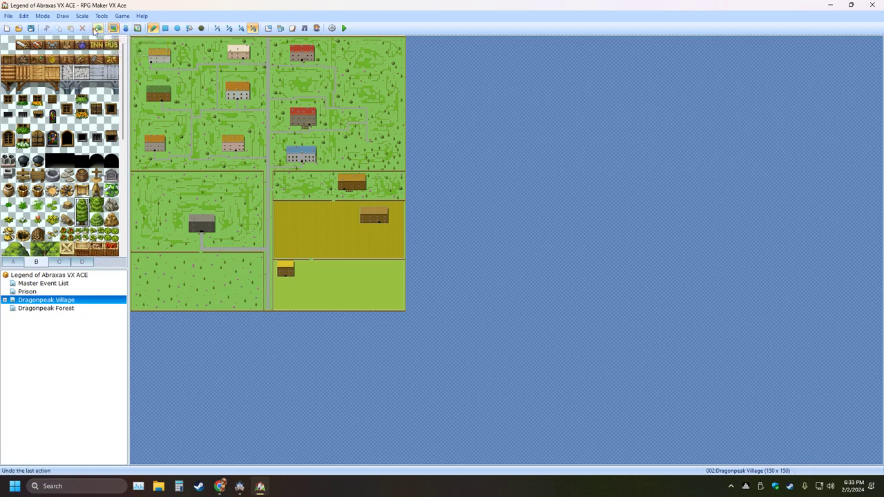
Save the VX Ace project, switch to RPG Maker MZ to save ProjectAlphaMZ, and return to VX Ace
left_click(32, 29)
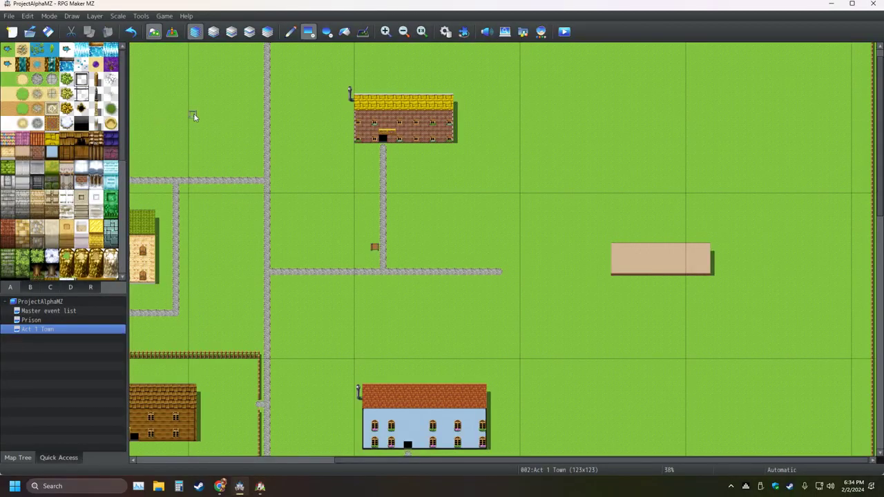
left_click(48, 31)
key("alt+Tab")
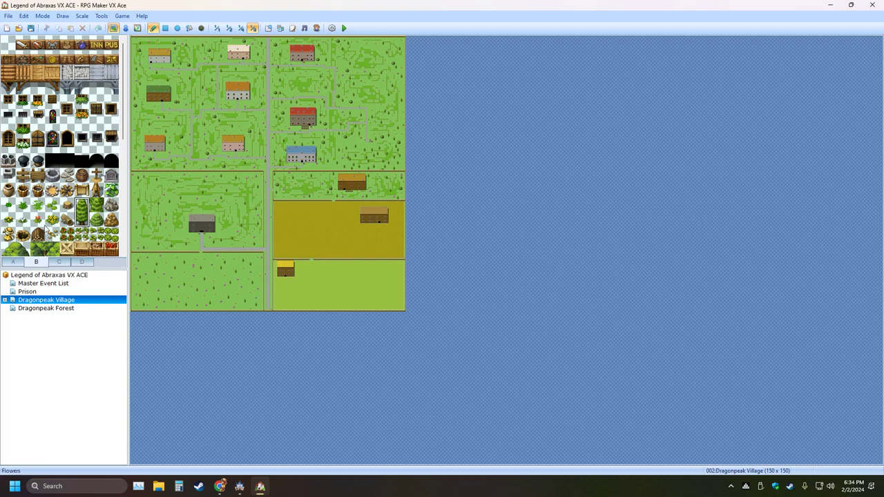
Look through Dragonpeak Village's object tiles in tileset B and tower and statue tiles in tileset C, returning to tileset A
scroll(67, 212, "down", 2)
scroll(69, 207, "down", 4)
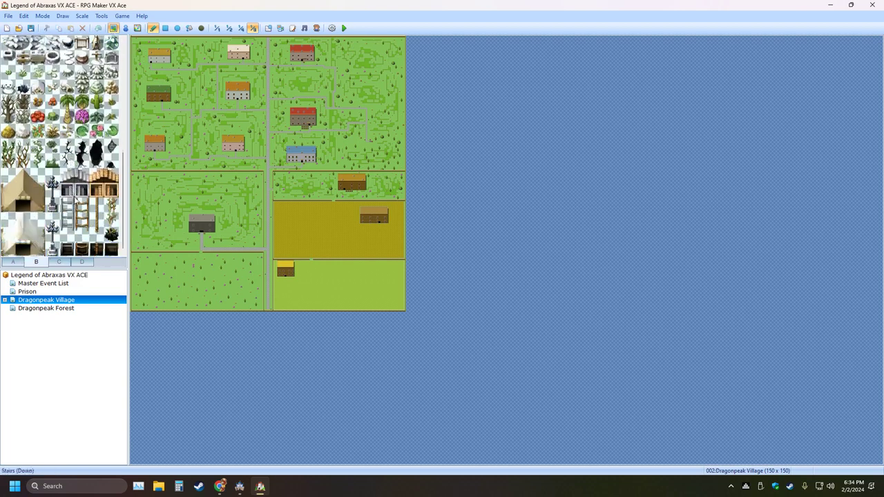
scroll(80, 179, "up", 4)
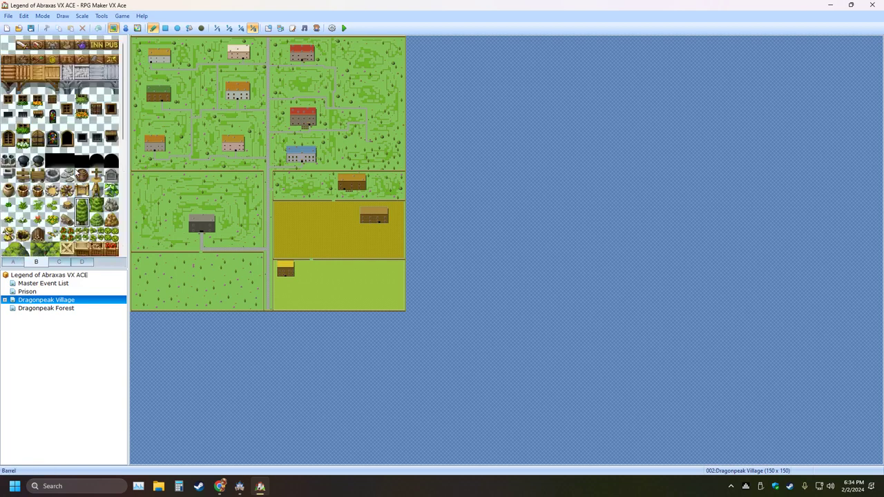
left_click(59, 261)
scroll(77, 197, "down", 4)
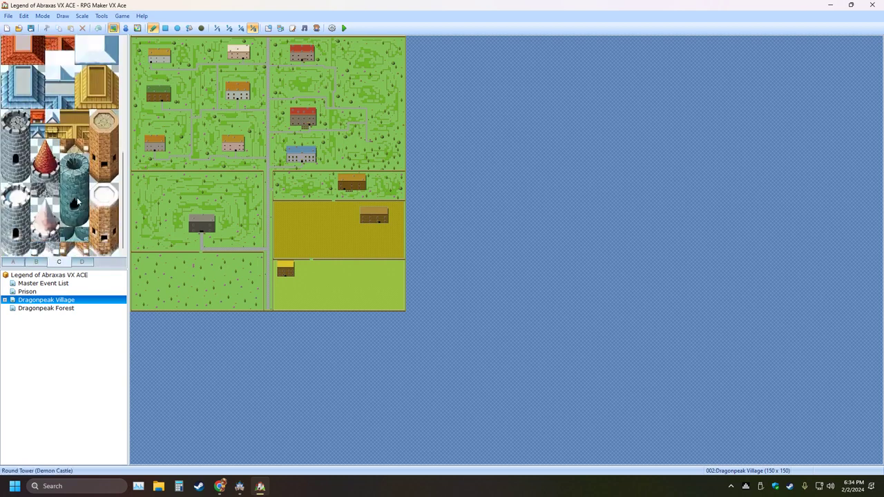
scroll(78, 201, "down", 6)
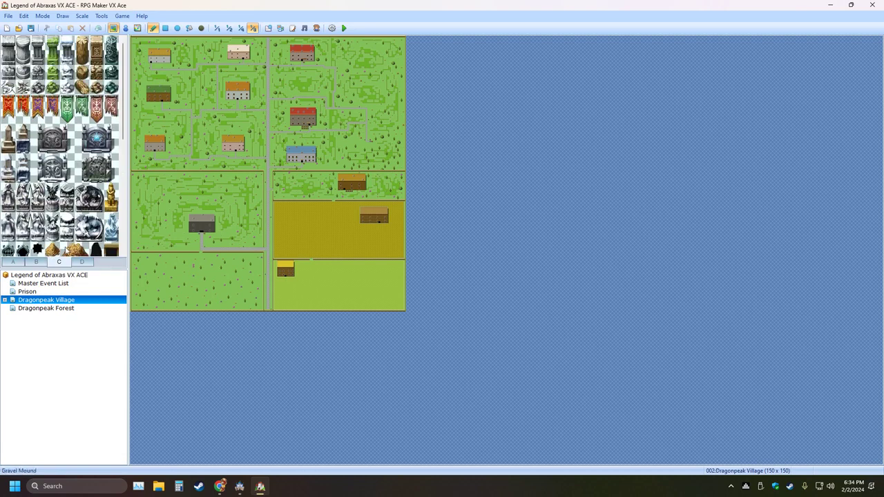
left_click(20, 263)
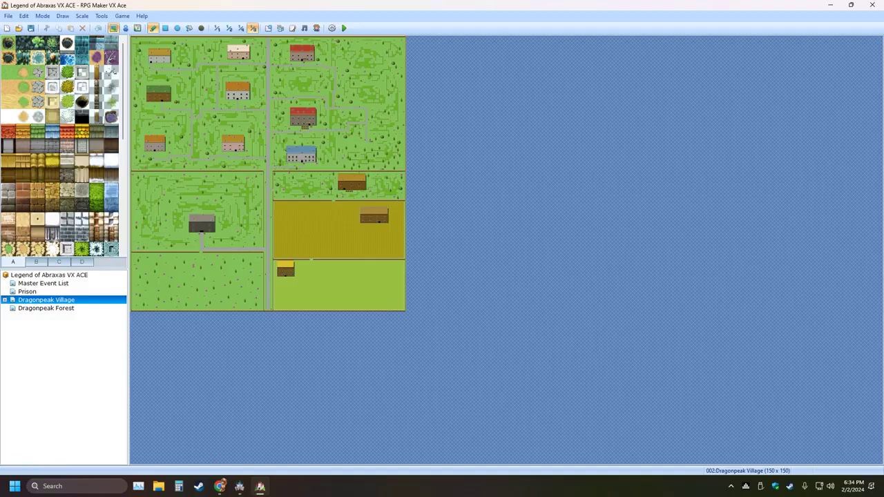
Switch to RPG Maker MZ and look through the Act 1 Town map's tilesets A and B for comparison
left_click(244, 491)
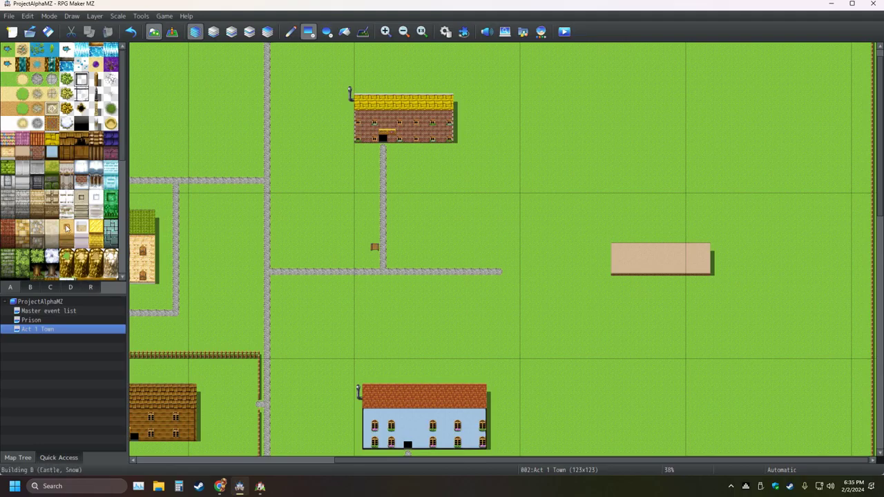
scroll(76, 228, "down", 6)
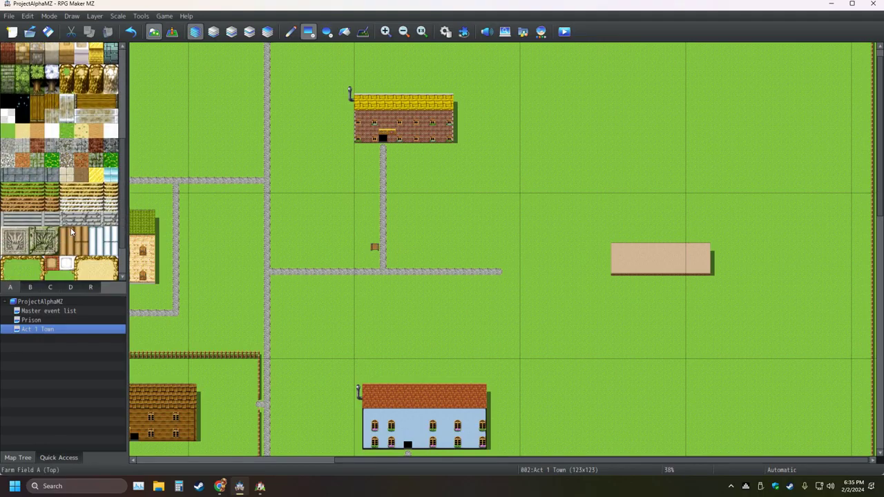
scroll(71, 232, "down", 2)
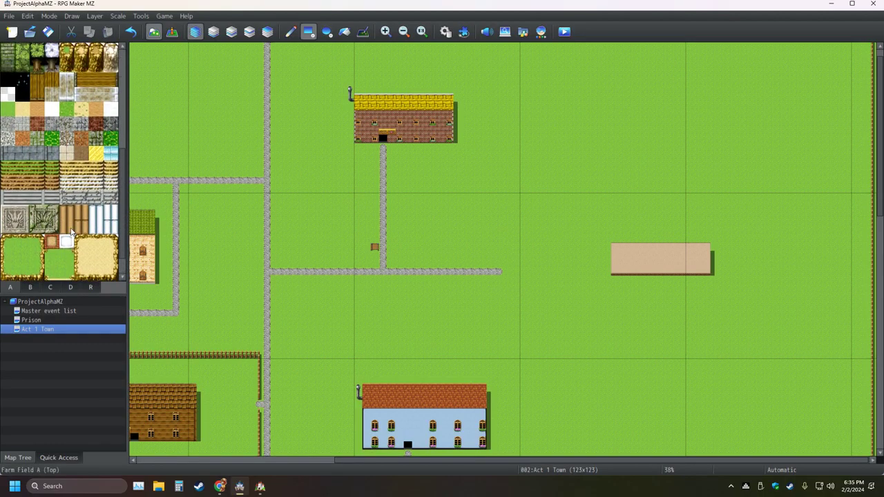
scroll(71, 232, "up", 4)
left_click(31, 287)
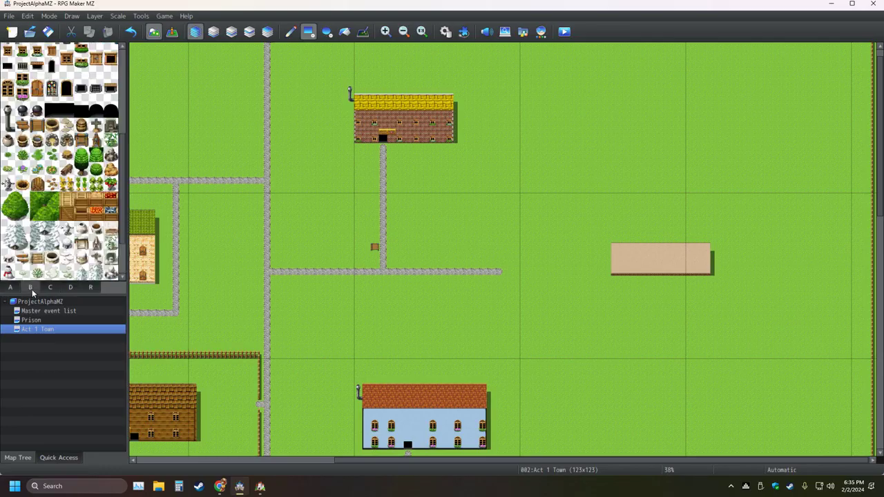
scroll(80, 253, "up", 5)
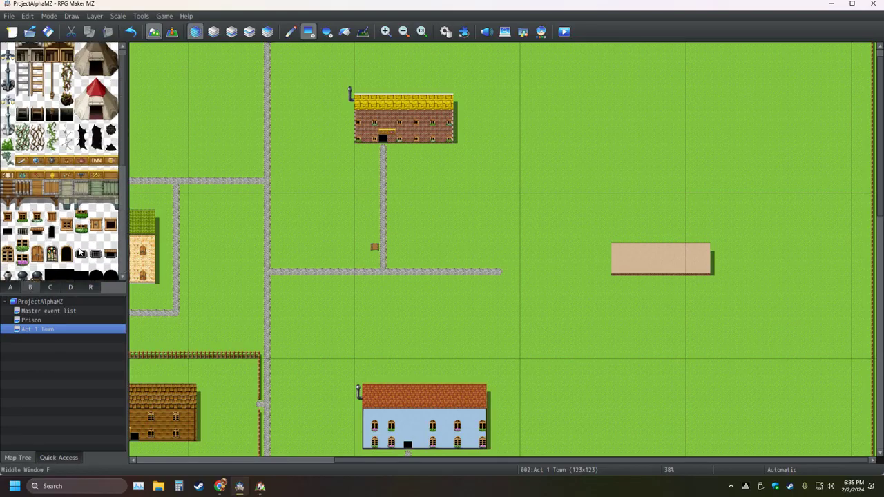
scroll(80, 253, "up", 1)
left_click(10, 287)
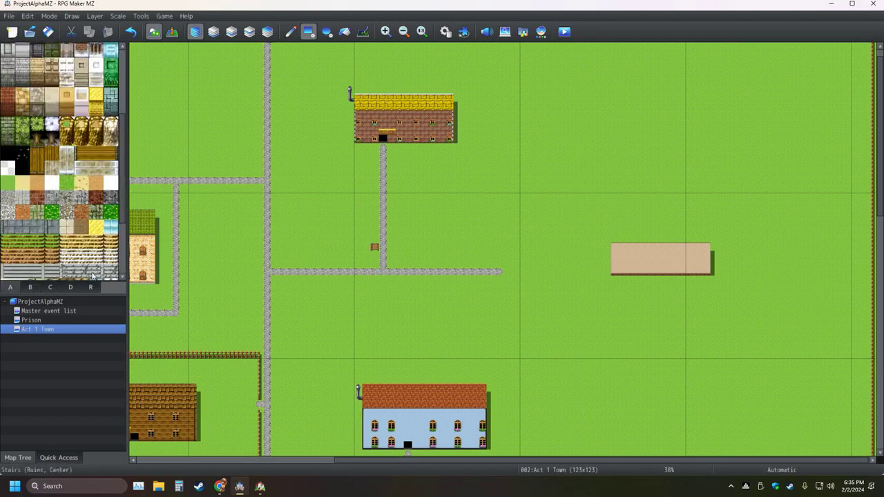
scroll(92, 276, "up", 6)
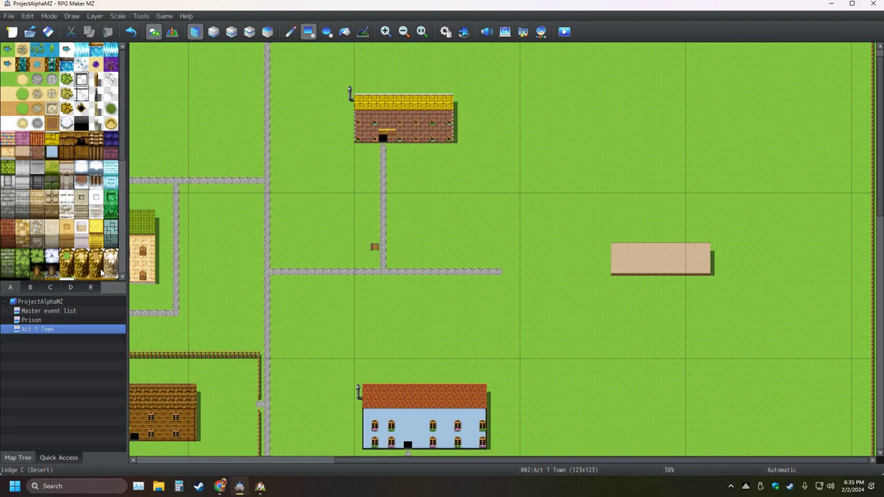
Set the Act 1 Town map's tileset to 0003 Inside in its map properties
right_click(71, 330)
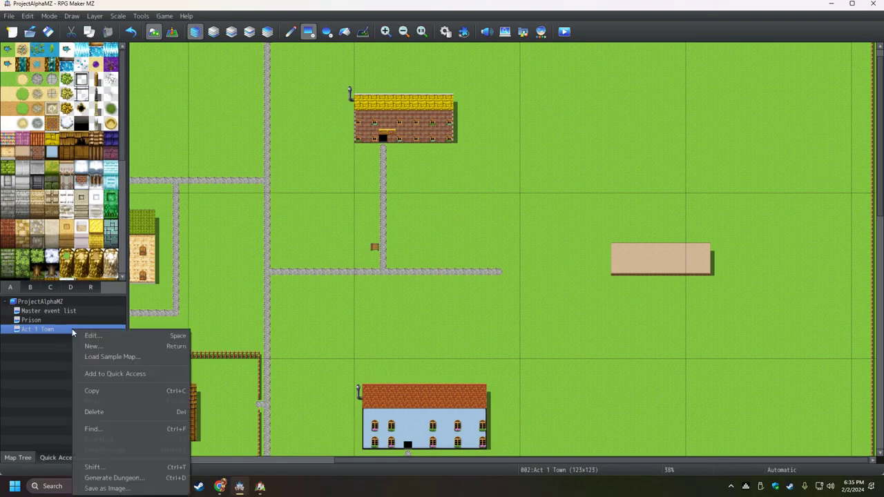
left_click(95, 335)
left_click(324, 158)
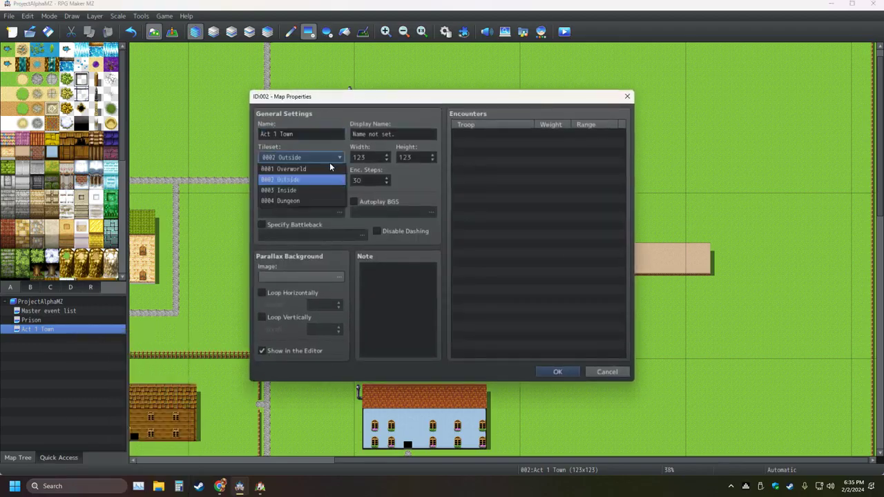
left_click(309, 180)
left_click(322, 160)
left_click(304, 185)
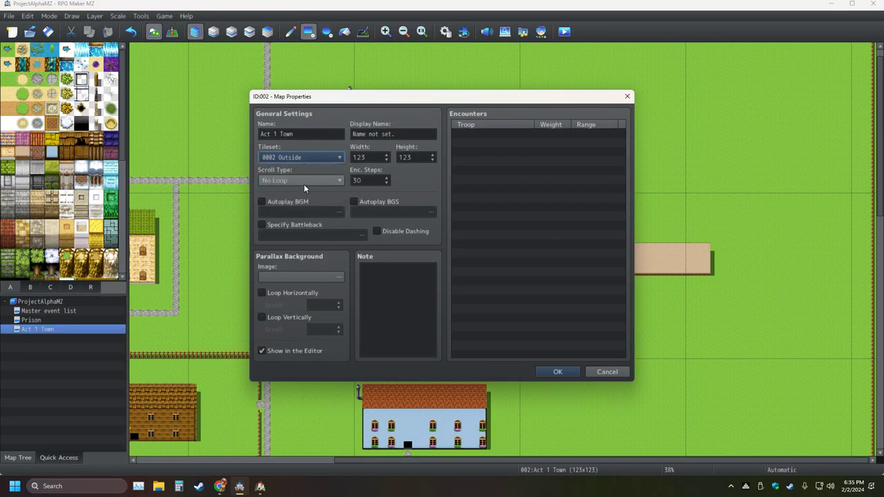
scroll(322, 155, "down", 1)
left_click(553, 372)
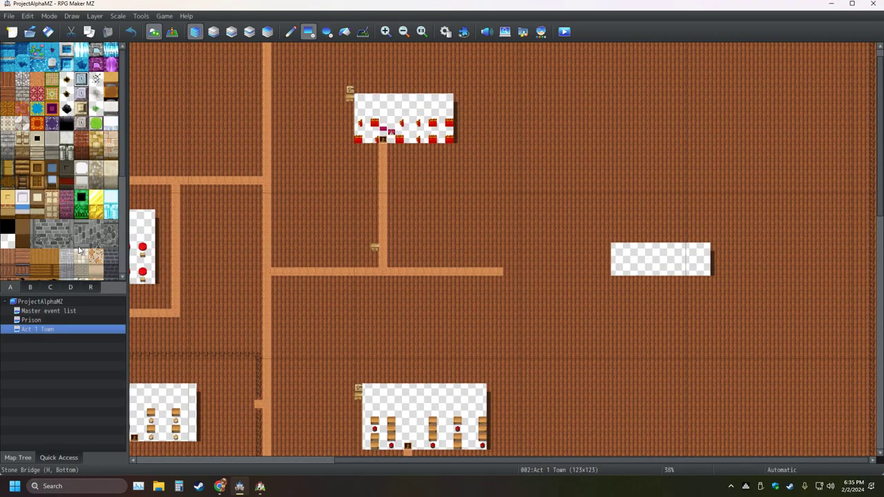
Look through the floor, wall and stair tiles in the Inside tileset's A set
scroll(76, 247, "down", 5)
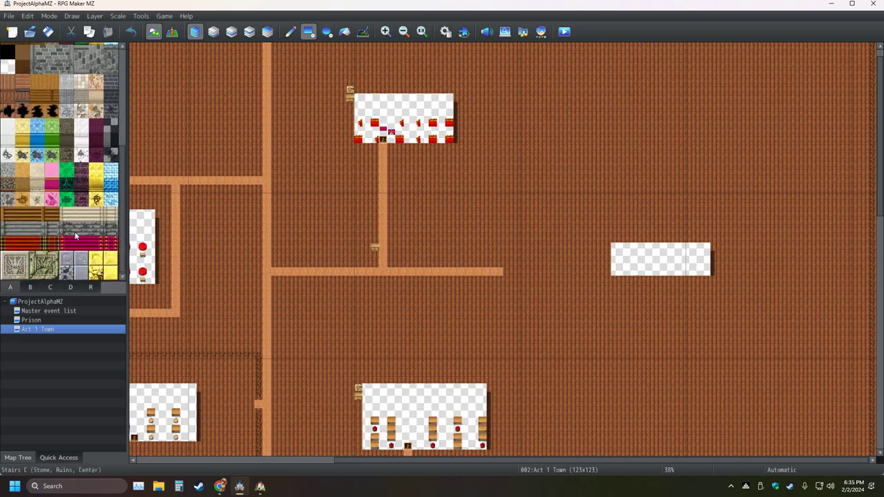
scroll(73, 238, "up", 5)
scroll(72, 231, "up", 4)
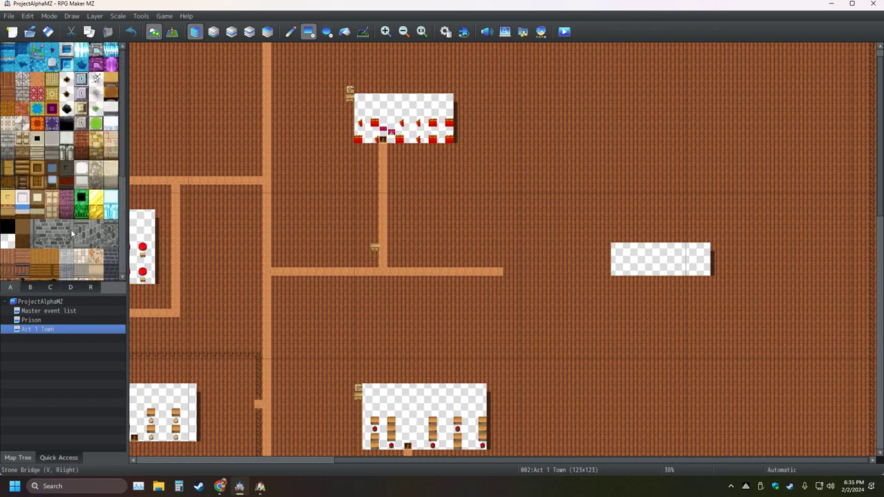